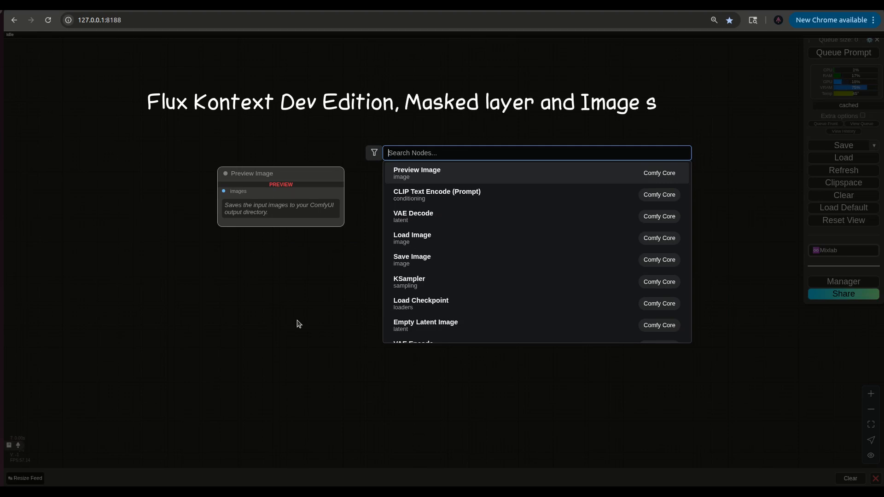
- Add a FluxKontextImageScale node and place it in the upper part of the empty canvas
type("flux")
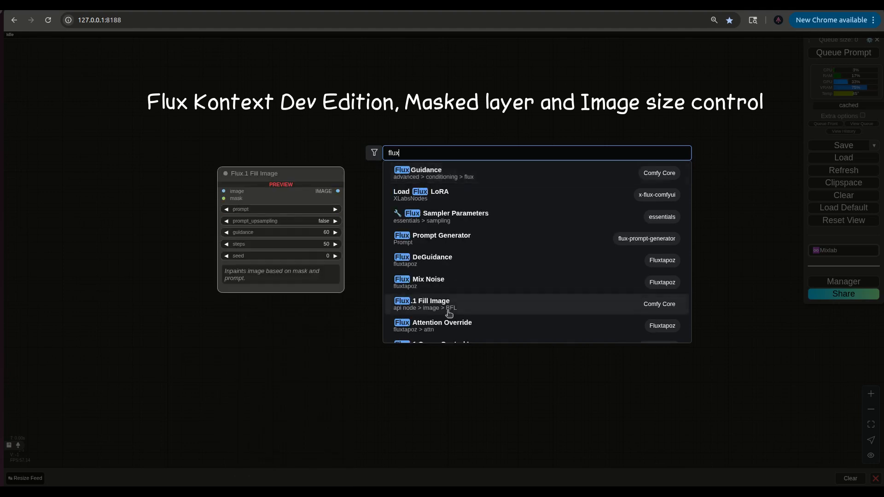
type(" kon")
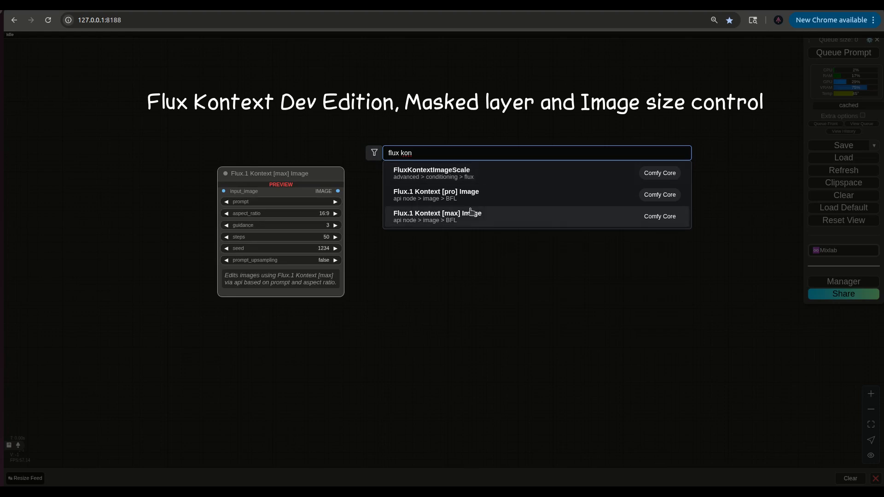
left_click(440, 177)
left_click_drag(362, 247, 304, 174)
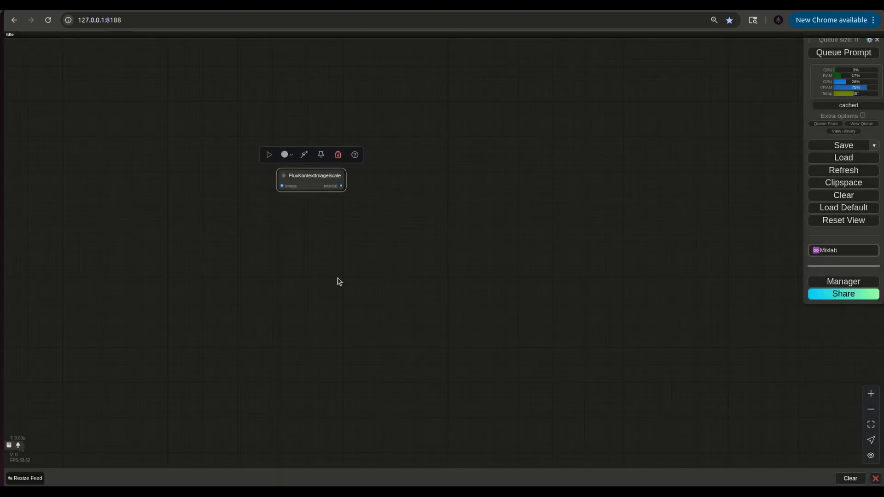
- Add a KSampler node beside the FluxKontextImageScale node and move the image scale node slightly higher
double_click(412, 235)
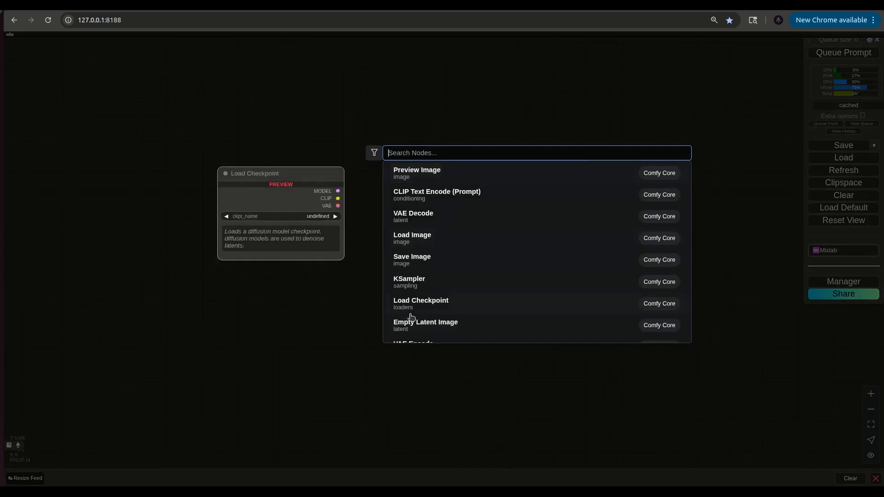
left_click(404, 282)
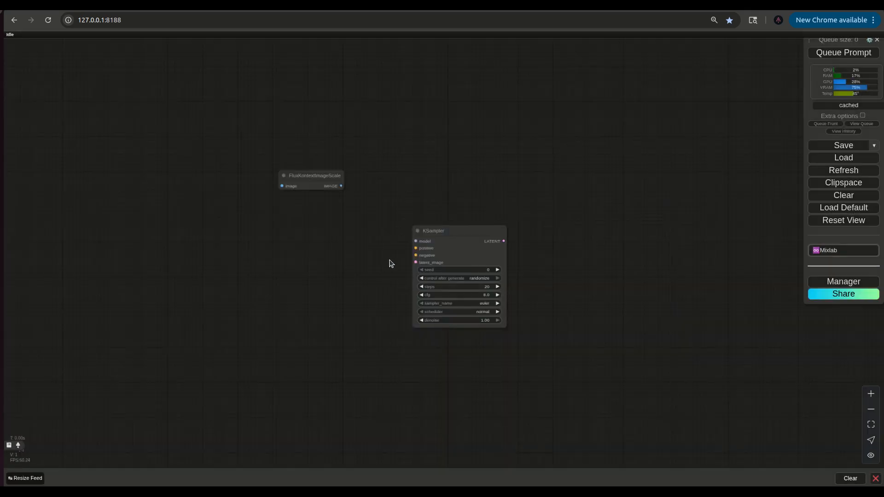
scroll(378, 224, "up", 5)
left_click_drag(316, 239, 376, 206)
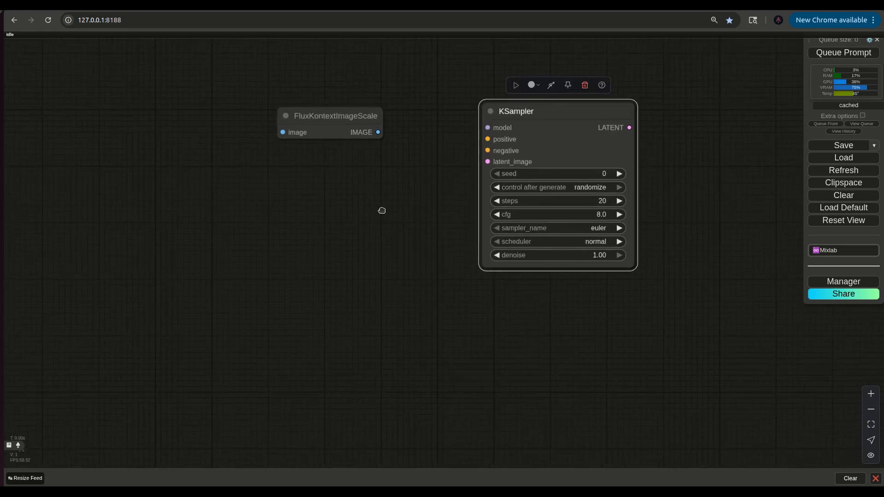
scroll(399, 247, "down", 3)
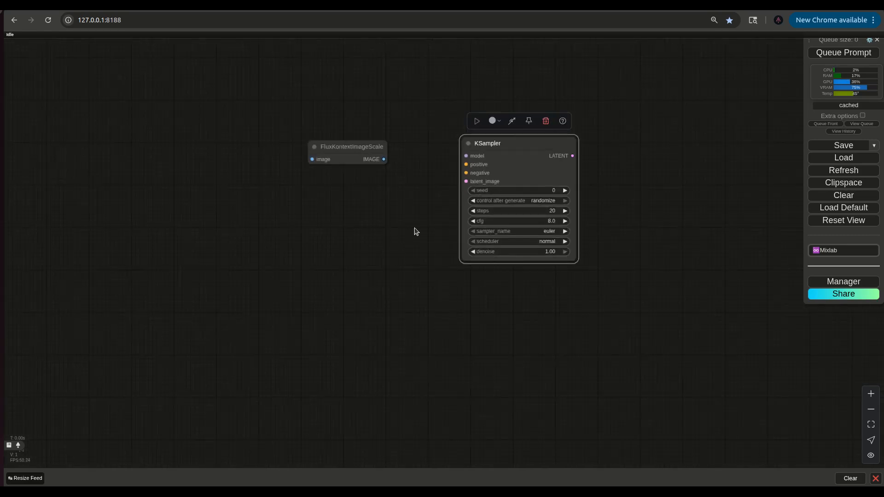
left_click_drag(352, 146, 354, 108)
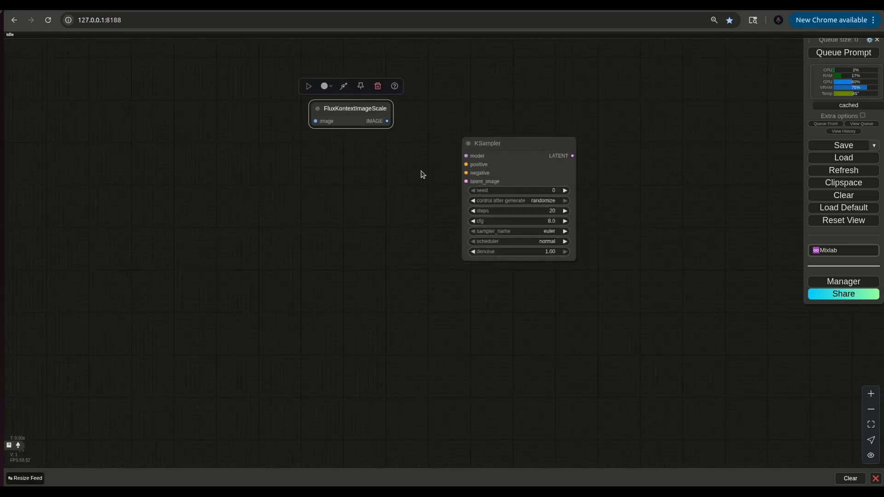
scroll(431, 195, "up", 4)
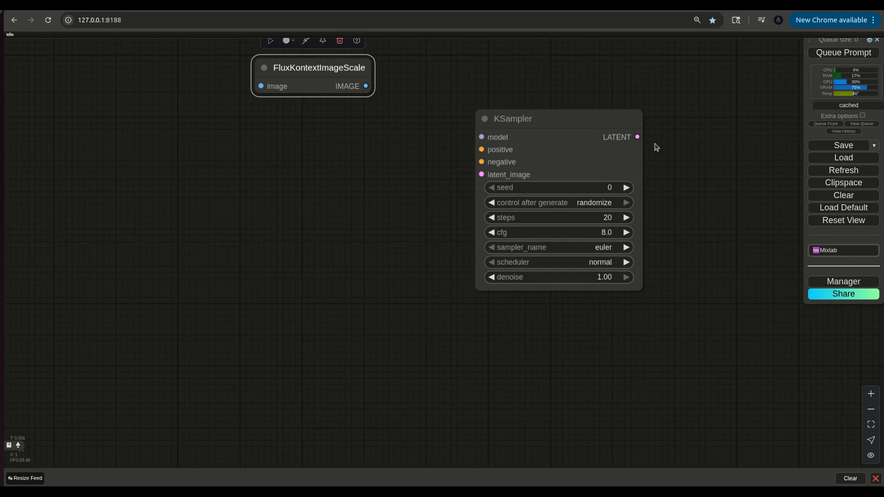
scroll(459, 160, "down", 5)
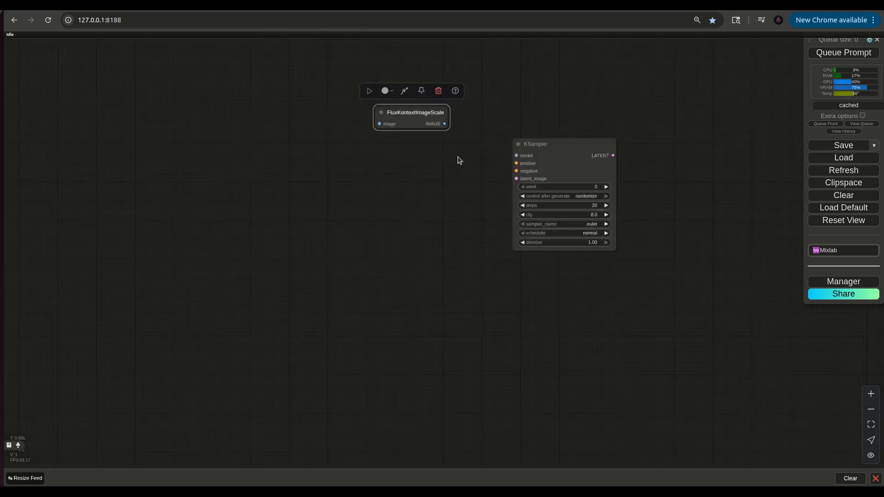
scroll(465, 225, "up", 5)
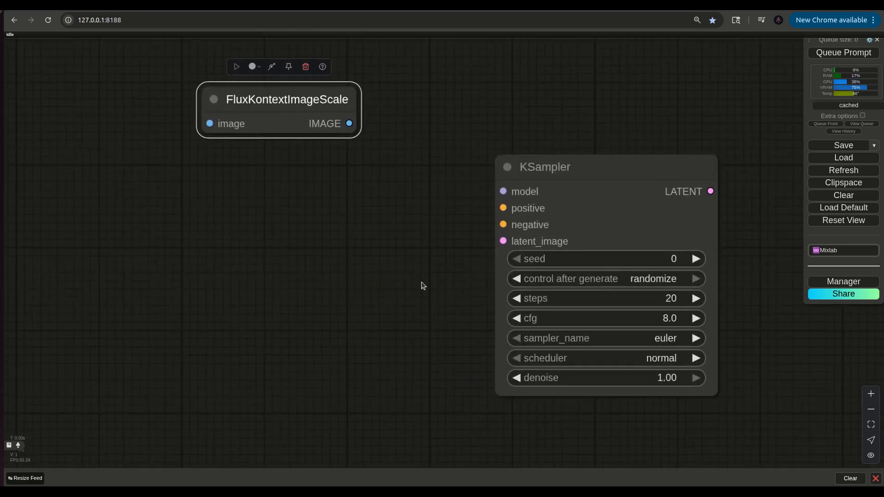
scroll(358, 256, "down", 3)
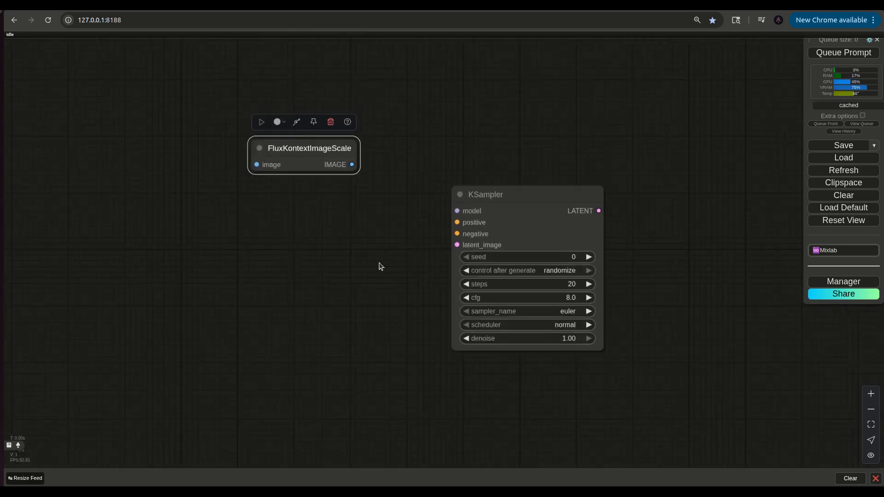
double_click(385, 250)
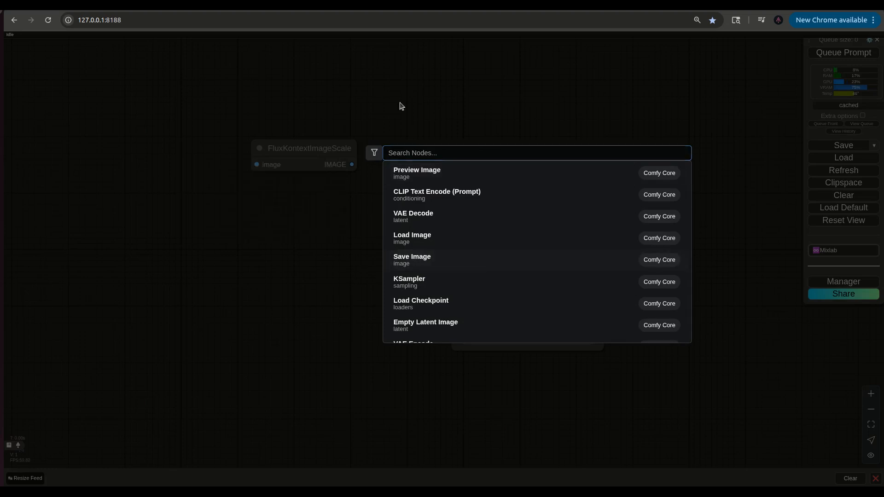
left_click(400, 105)
- Create a Load Diffusion Model (UNETLoader) node from the KSampler's model input and load the flux1-dev-kontext_fp8_scaled model in it
left_click_drag(456, 208, 167, 123)
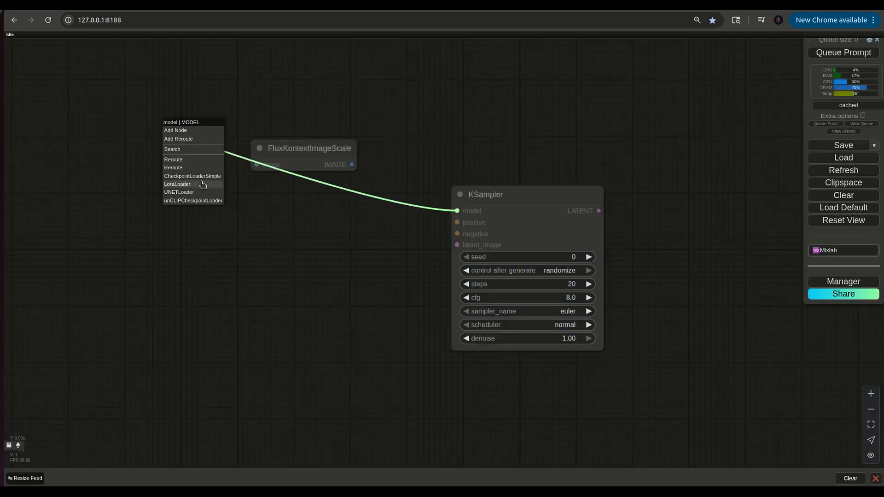
left_click(193, 193)
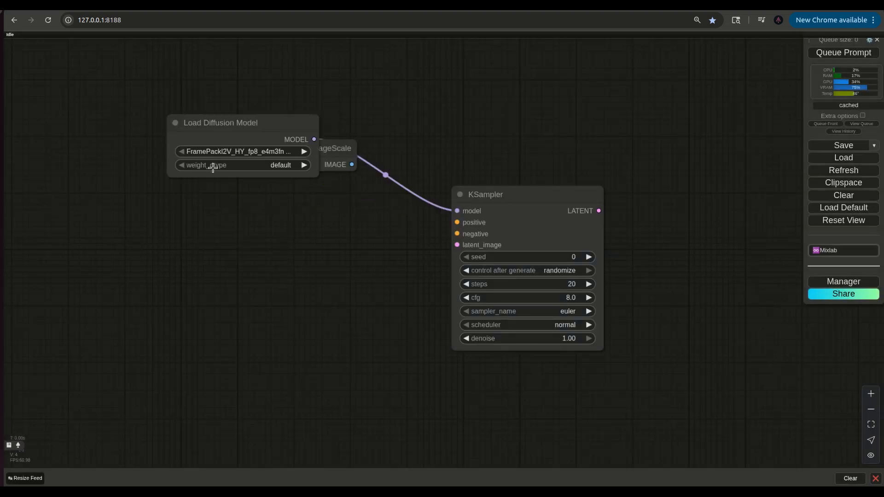
left_click(246, 152)
left_click(282, 273)
- Move the Load Diffusion Model node higher and reposition FluxKontextImageScale below and to the left of it
left_click_drag(267, 123, 275, 61)
left_click_drag(282, 150, 560, 98)
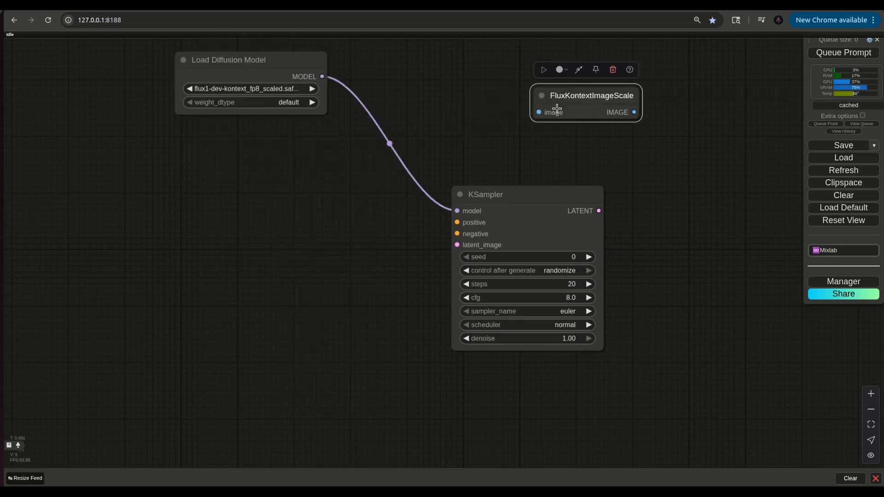
left_click_drag(586, 95, 115, 138)
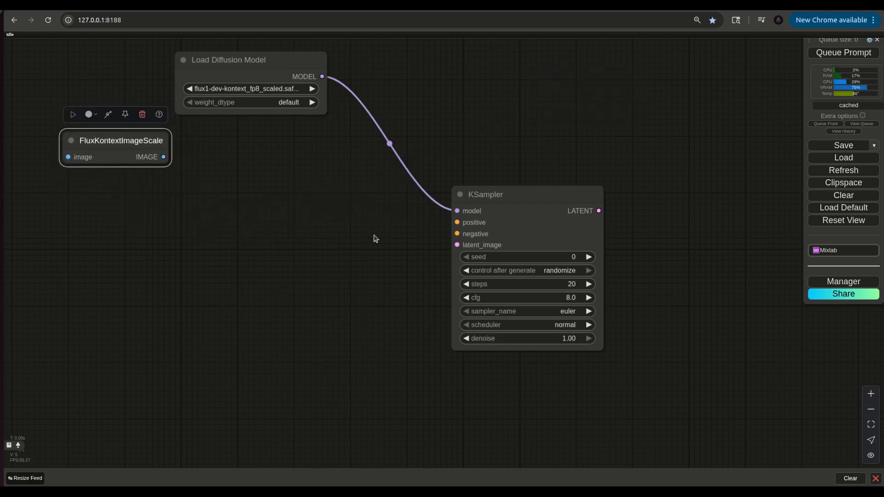
- Add a ConditioningZeroOut node and place it above the KSampler
double_click(308, 266)
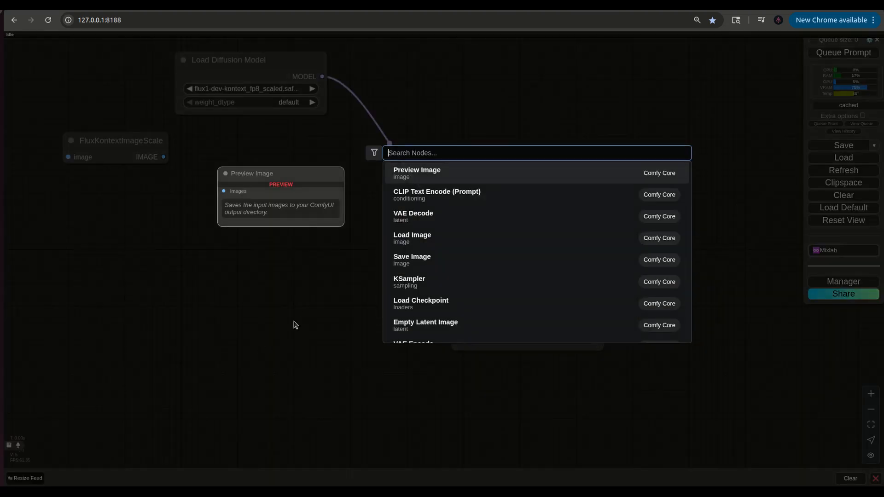
type("s")
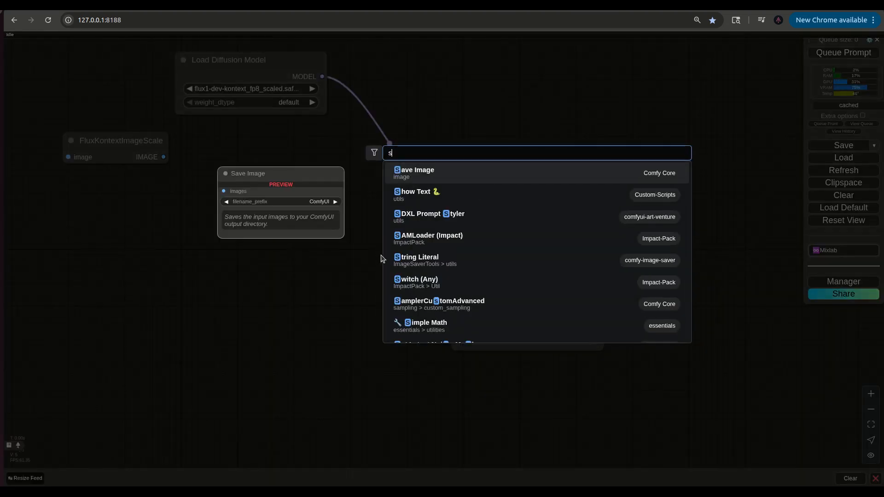
key("BackSpace")
type("cond")
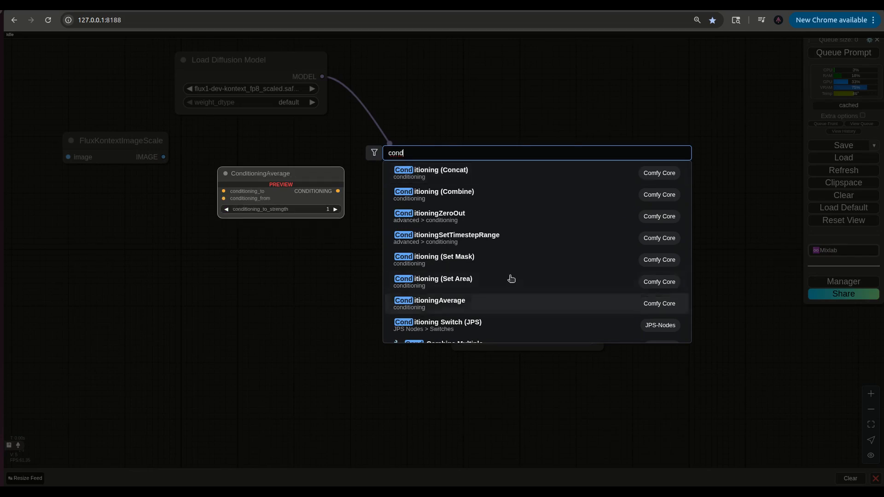
left_click(466, 217)
left_click_drag(357, 259, 334, 265)
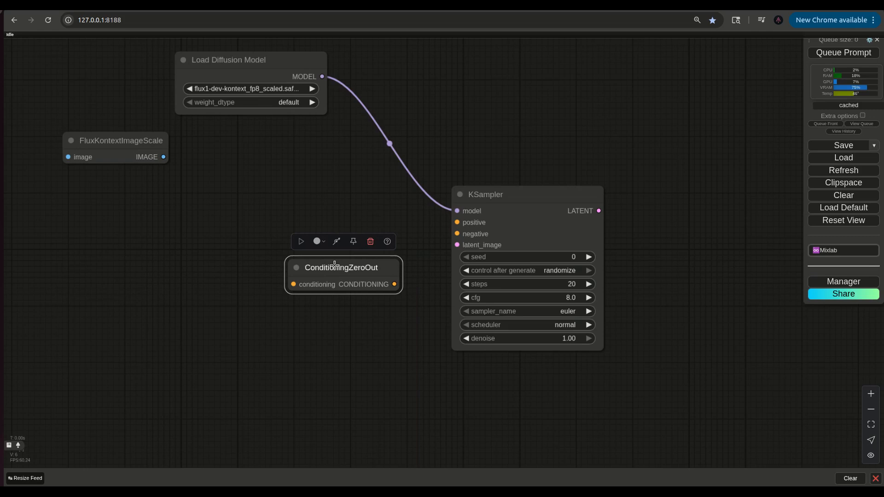
left_click_drag(334, 265, 503, 119)
left_click(301, 247)
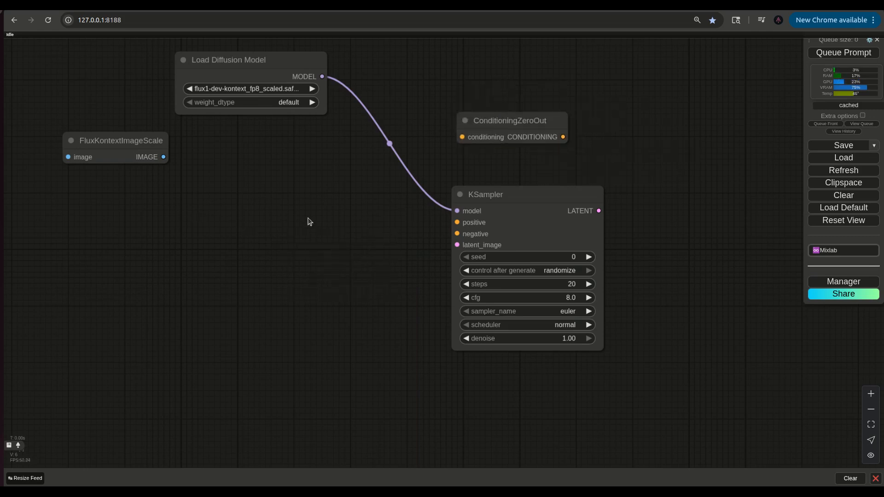
- Add a ReferenceLatent node, placing it beside Load Diffusion Model, and shift ConditioningZeroOut slightly down
double_click(274, 208)
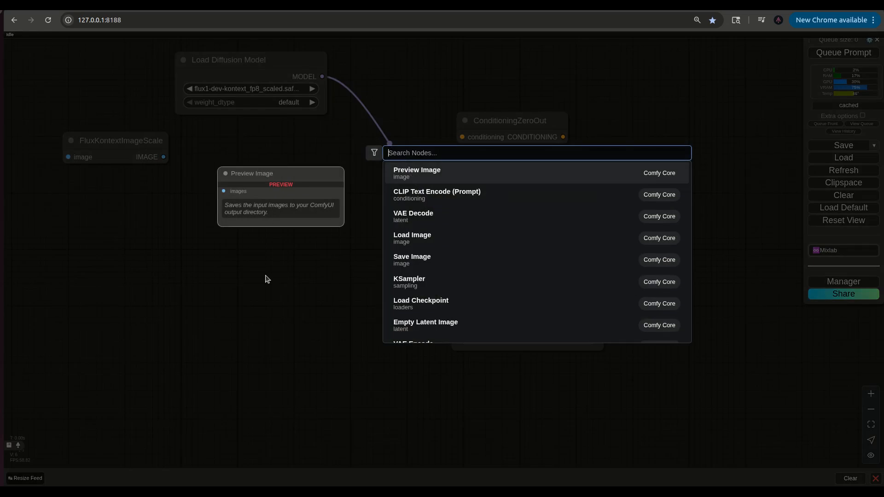
type("refe")
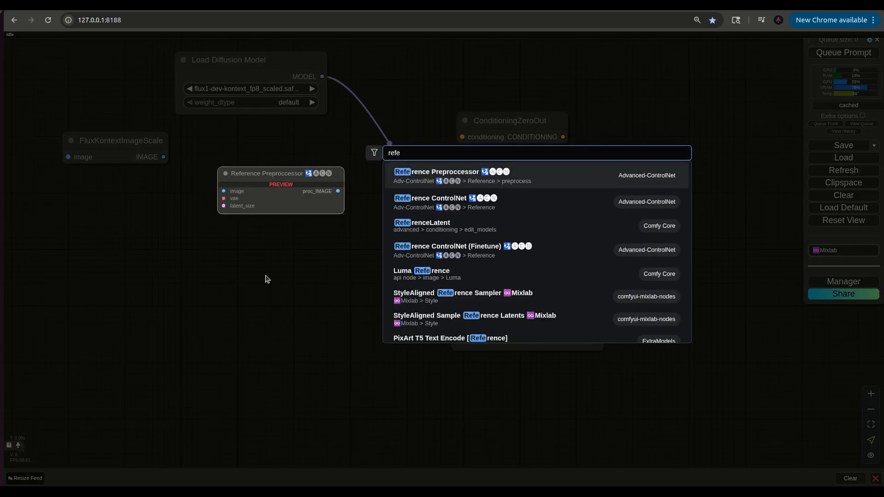
left_click(438, 226)
left_click_drag(350, 197, 428, 85)
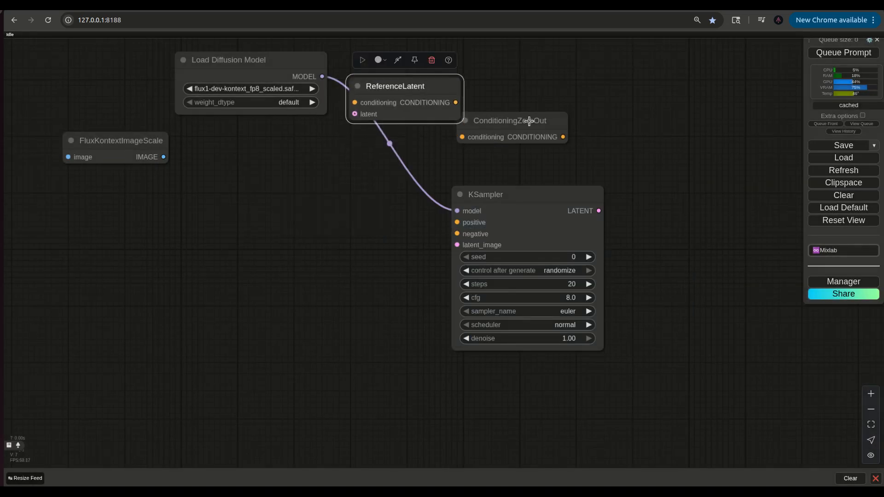
left_click_drag(527, 120, 530, 131)
- Add the Comfy Core Image Stitch (RMBG) node to the canvas
double_click(241, 251)
type("image")
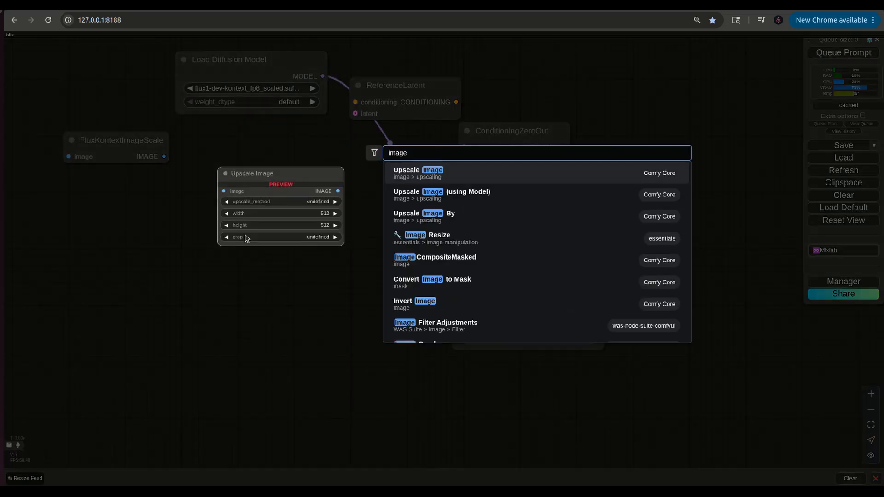
type(" stit")
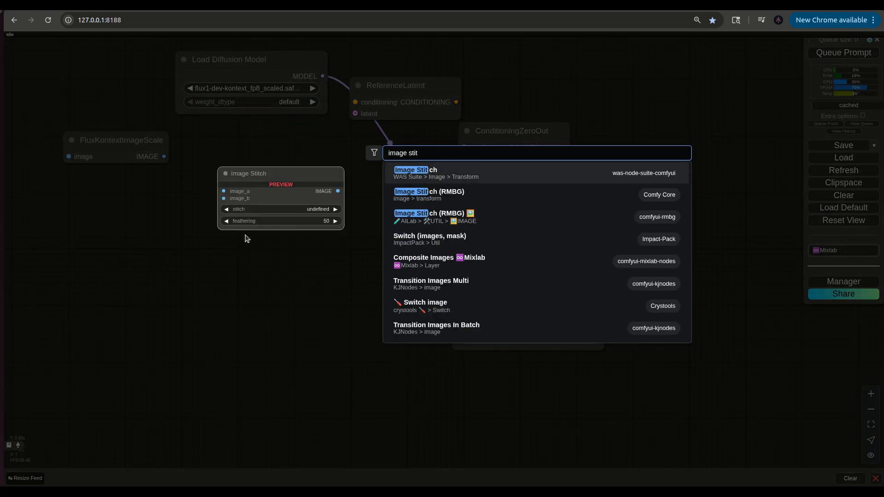
left_click(598, 201)
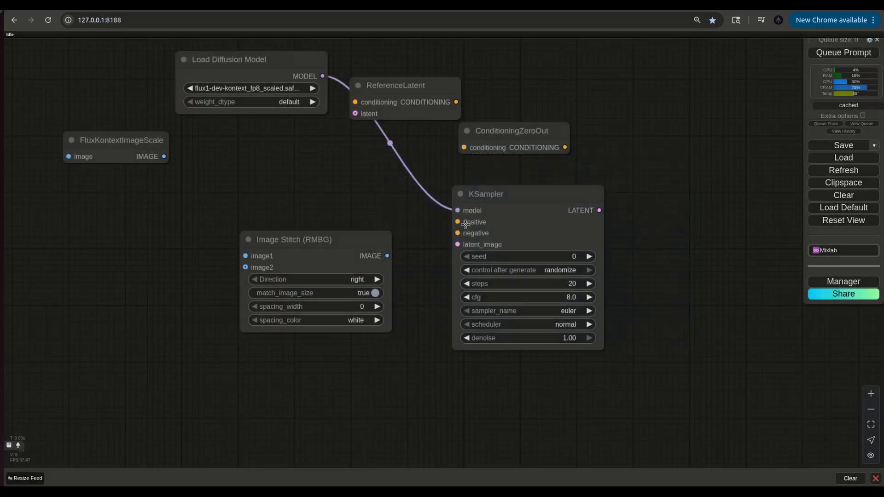
- Arrange the nodes with Image Stitch at the far left, FluxKontextImageScale just above it, and ConditioningZeroOut between them and the KSampler
left_click_drag(333, 240, 166, 237)
left_click_drag(505, 137, 253, 180)
left_click_drag(167, 235, 97, 237)
mouse_move(228, 270)
left_mouse_down()
mouse_move(330, 279)
mouse_move(232, 281)
left_mouse_up()
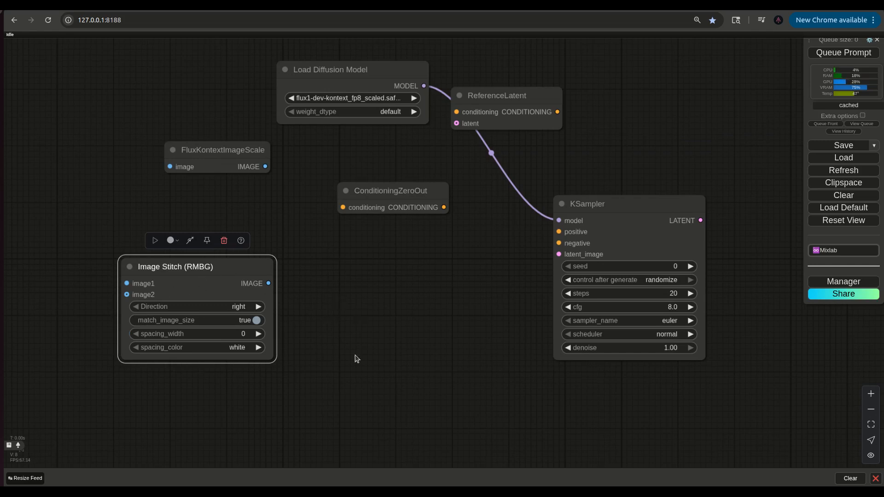
left_click_drag(233, 157, 195, 209)
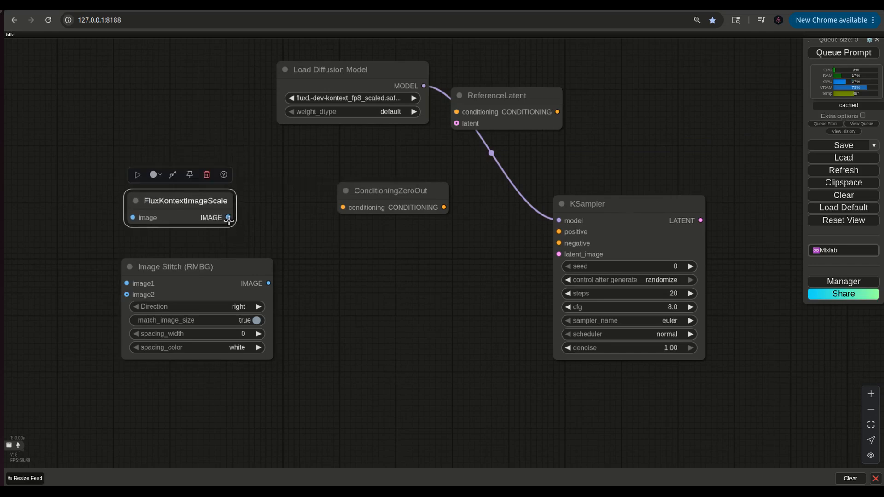
- Connect Image Stitch's IMAGE output to FluxKontextImageScale's image input, and shift Load Diffusion Model farther left
left_click_drag(269, 283, 133, 217)
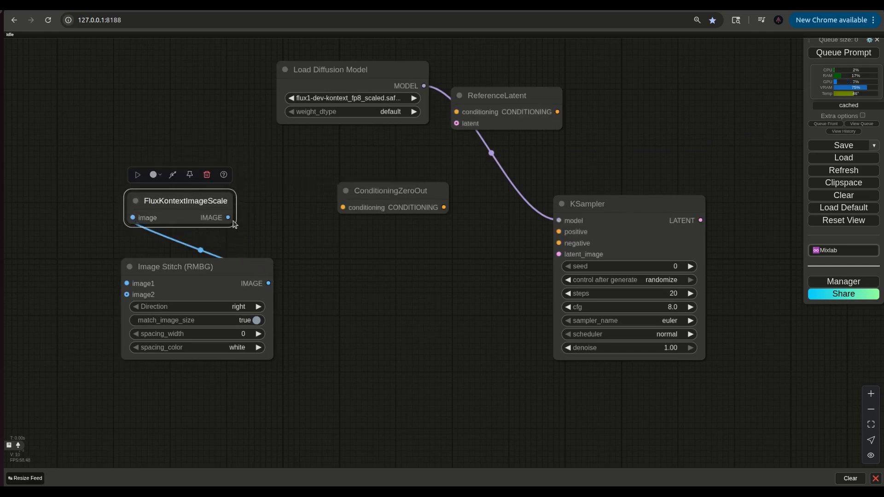
left_click_drag(312, 73, 243, 69)
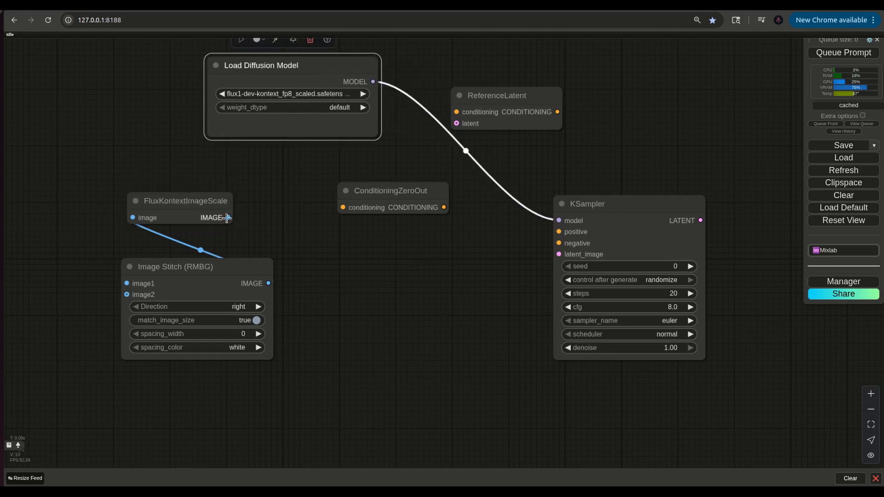
left_click_drag(167, 201, 163, 201)
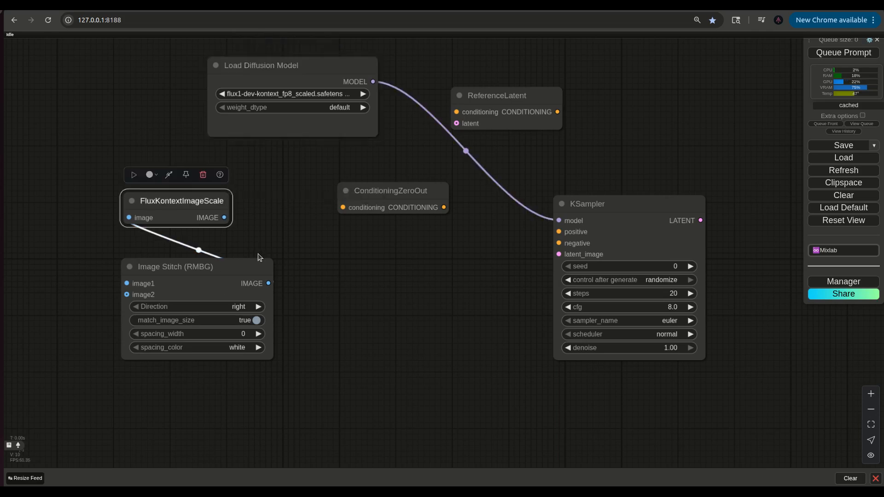
- Move ConditioningZeroOut lower and connect its CONDITIONING output to the KSampler's negative input
left_click_drag(381, 194, 400, 257)
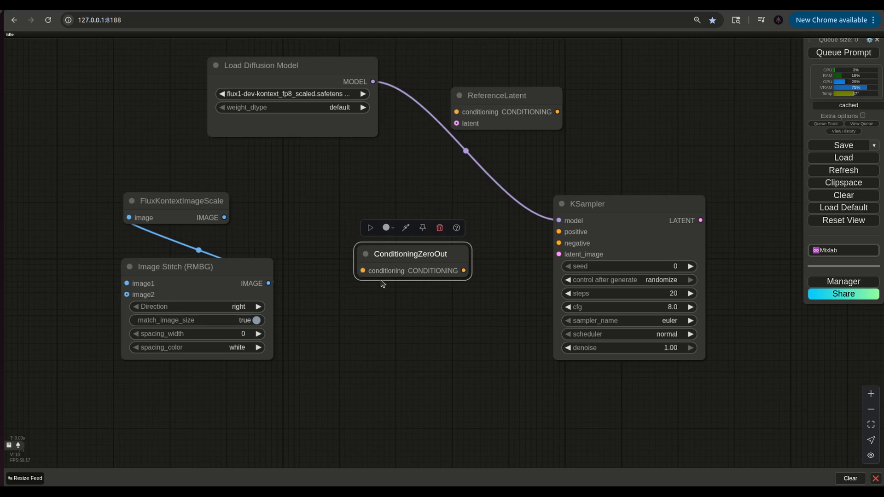
left_click_drag(463, 270, 559, 243)
- Add a CLIP Text Encode (Prompt) node wired to ConditioningZeroOut's conditioning input
left_click_drag(358, 272, 317, 202)
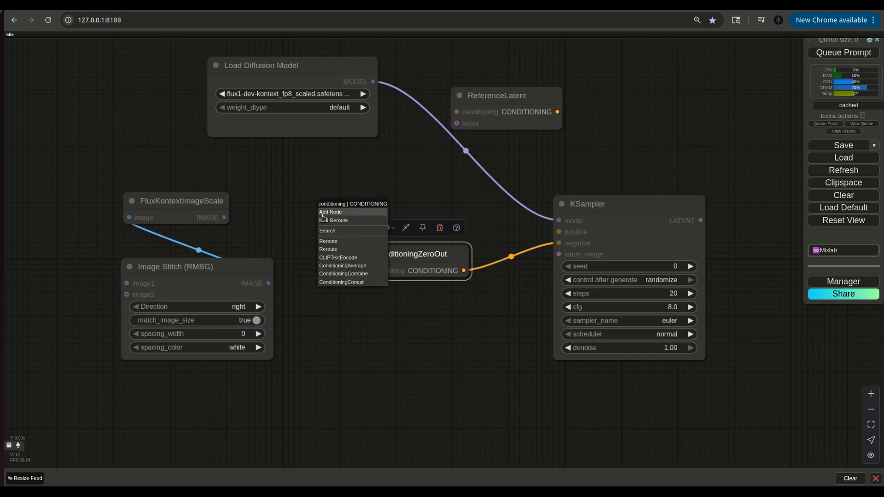
left_click(337, 257)
left_click_drag(385, 215, 343, 207)
left_click(115, 252)
left_click(408, 258)
left_click(380, 219)
- Move the KSampler farther right and lower, and place the CLIP Text Encode node below ConditioningZeroOut
left_click_drag(635, 206, 718, 272)
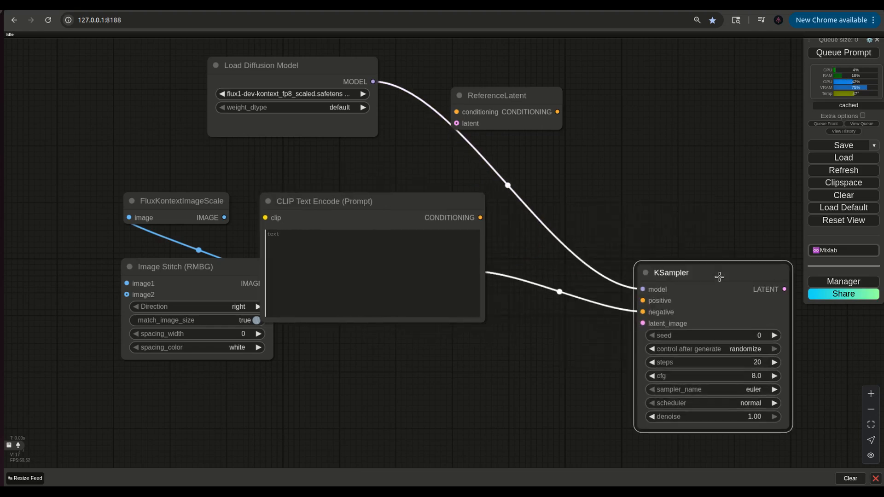
left_click_drag(420, 204, 436, 357)
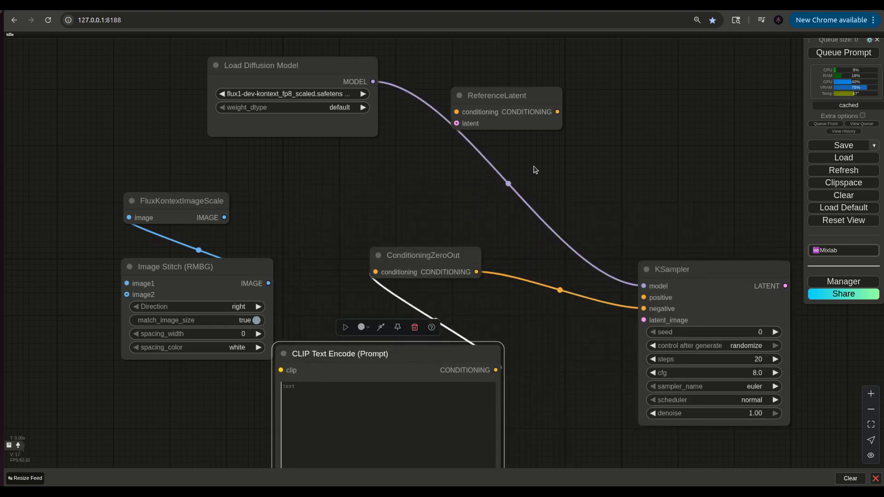
left_click(148, 165)
- Add a VAE Encode node between FluxKontextImageScale's IMAGE output and KSampler's latent_image input, with a Load VAE node feeding its vae input
left_click_drag(643, 320, 581, 330)
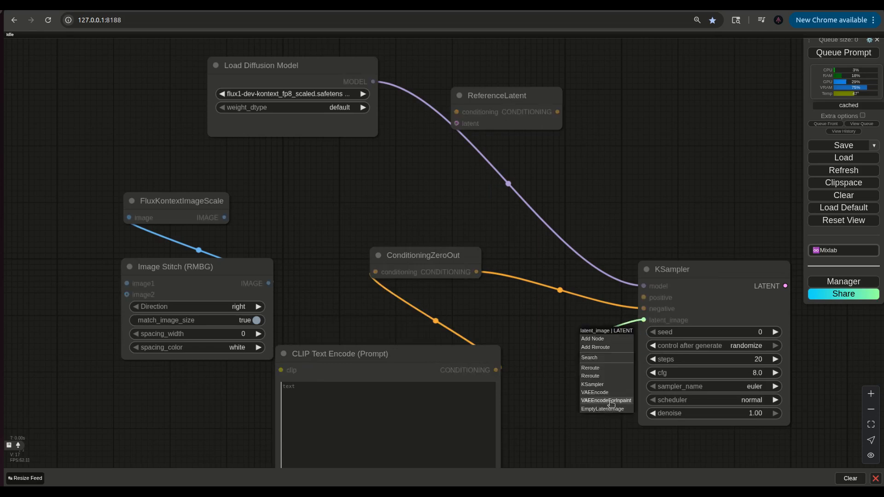
left_click(595, 392)
left_click_drag(598, 322, 222, 215)
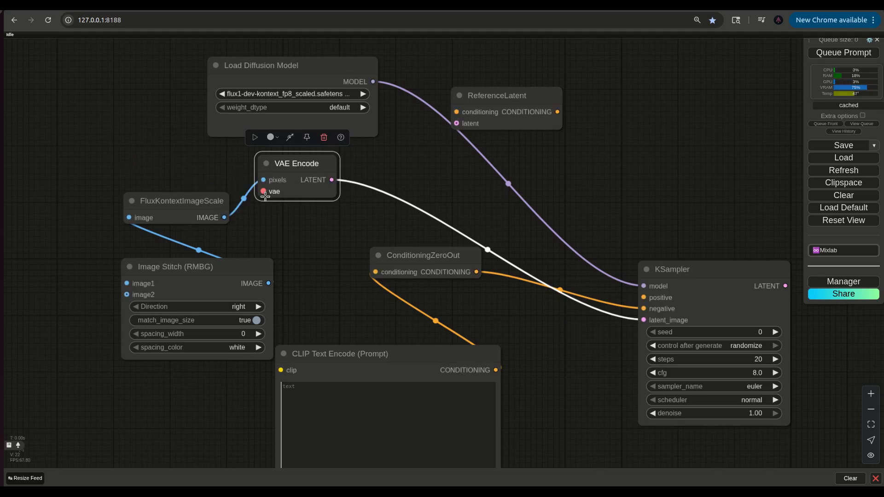
left_click_drag(263, 192, 22, 398)
left_click(37, 449)
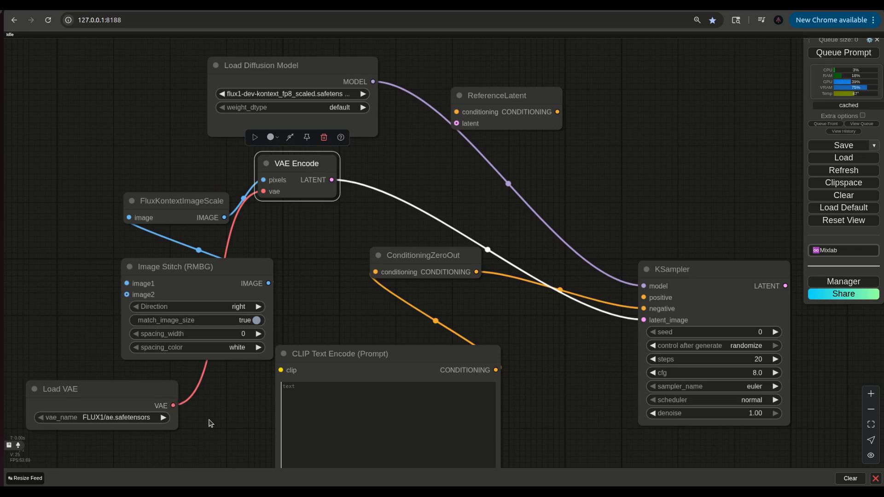
- Add a VAE Decode node fed by Load VAE, and connect KSampler's LATENT output to its samples input
left_click_drag(173, 405, 821, 345)
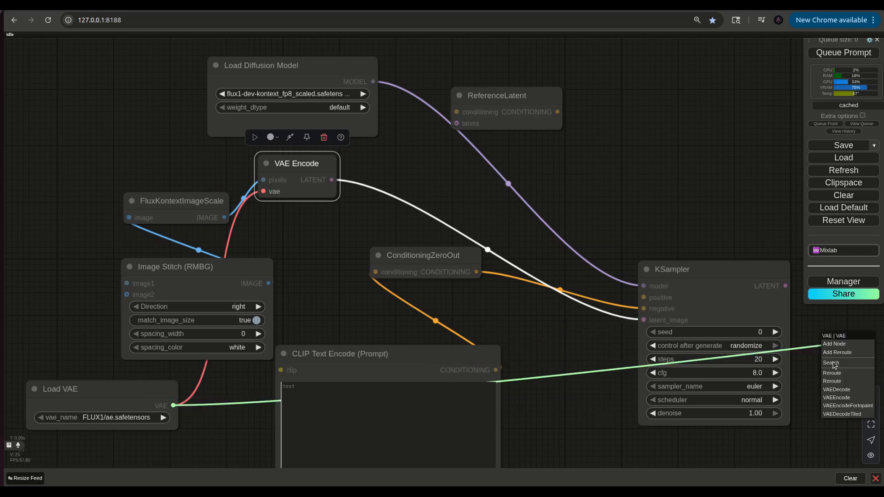
left_click(839, 390)
scroll(634, 339, "right", 5)
left_click_drag(684, 324, 611, 277)
scroll(493, 212, "left", 4)
- Stack VAE Encode, FluxKontextImageScale, Image Stitch and Load VAE in a column at the far left of the workflow
left_click(109, 397)
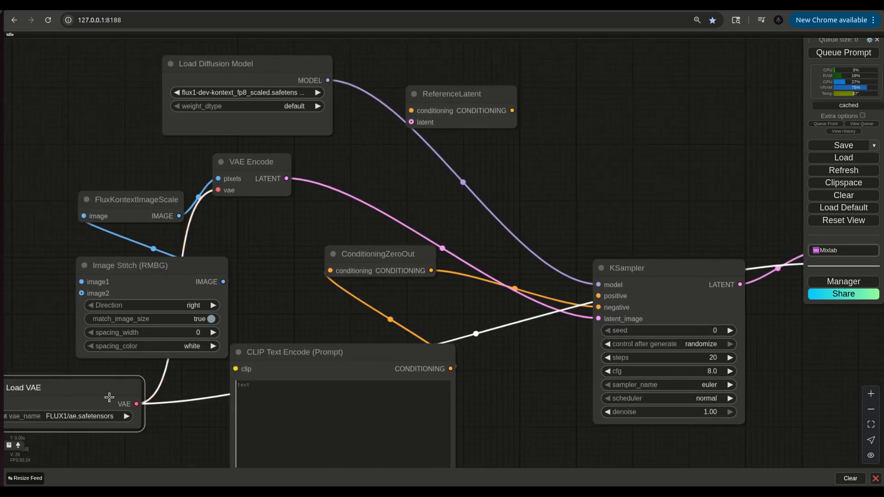
left_click_drag(109, 397, 123, 390)
scroll(275, 202, "up", 1)
left_click_drag(233, 179, 82, 130)
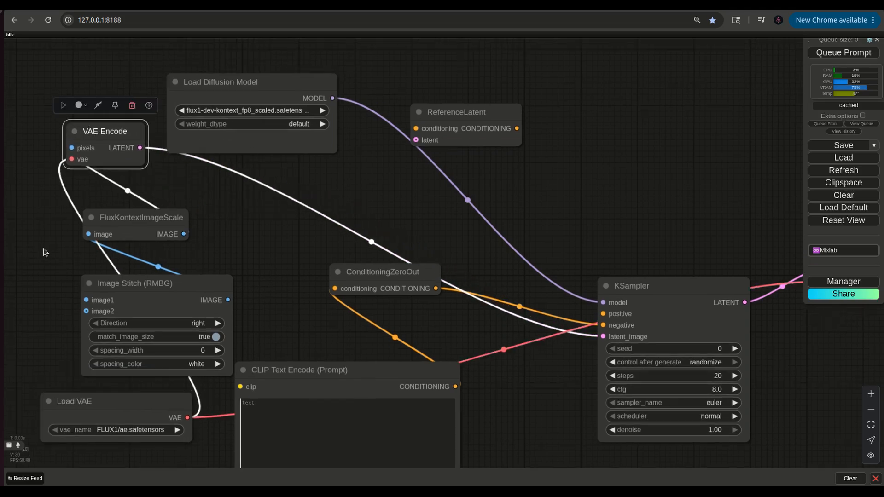
left_click_drag(133, 217, 111, 192)
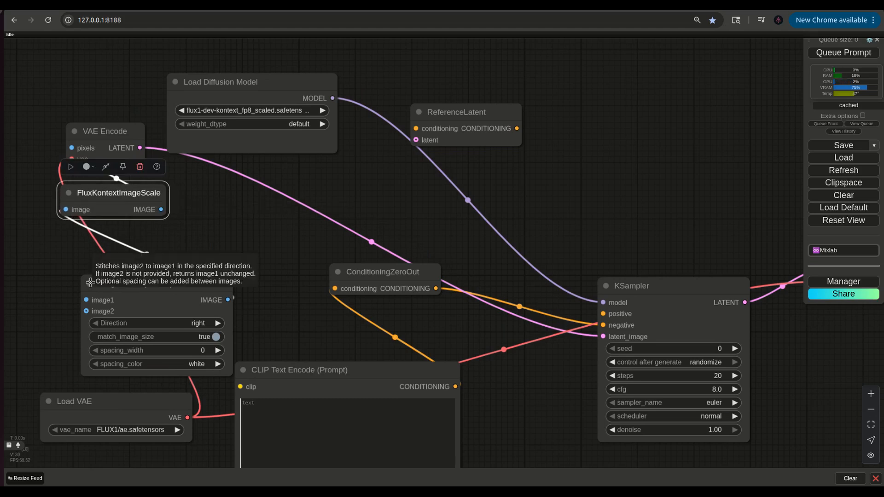
left_click_drag(165, 291, 129, 269)
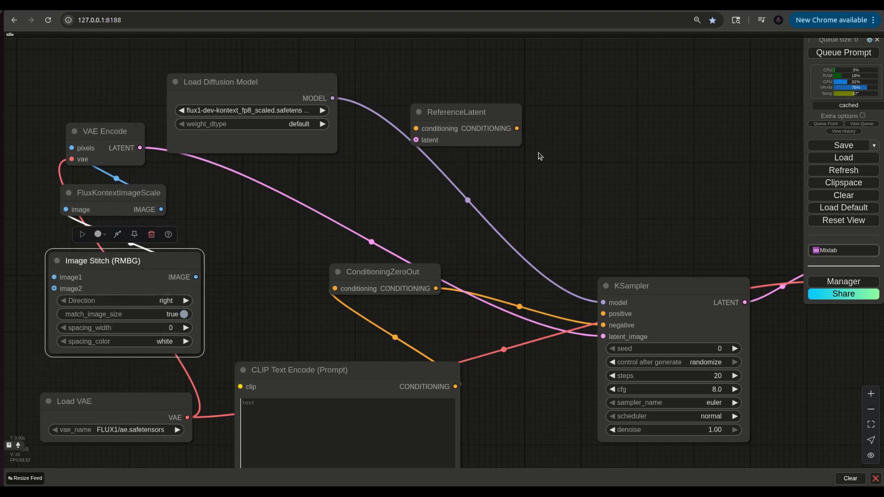
- Connect ReferenceLatent's CONDITIONING output to KSampler's positive input, and VAE Encode's LATENT output to ReferenceLatent's latent input
left_click_drag(517, 129, 602, 314)
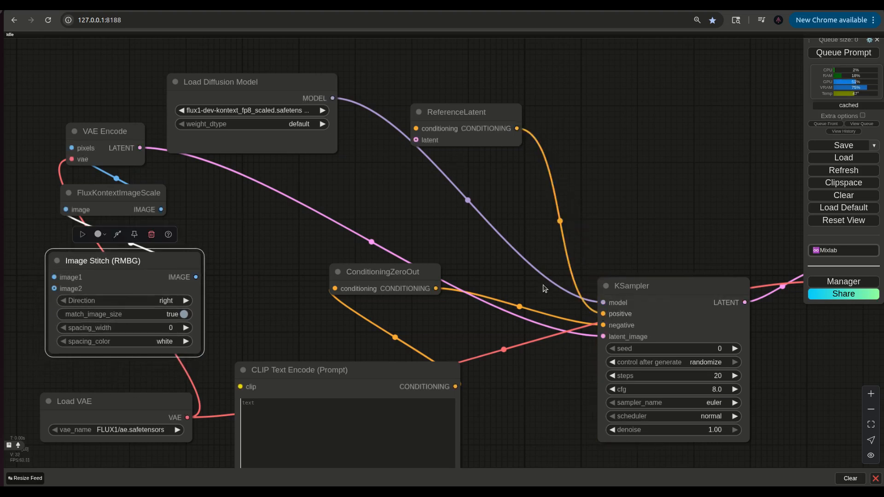
left_click_drag(455, 110, 588, 141)
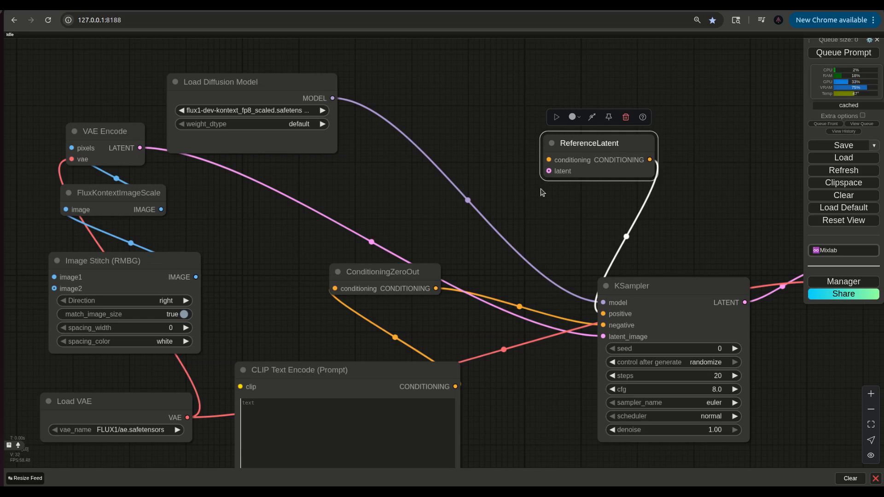
left_click_drag(482, 260, 473, 194)
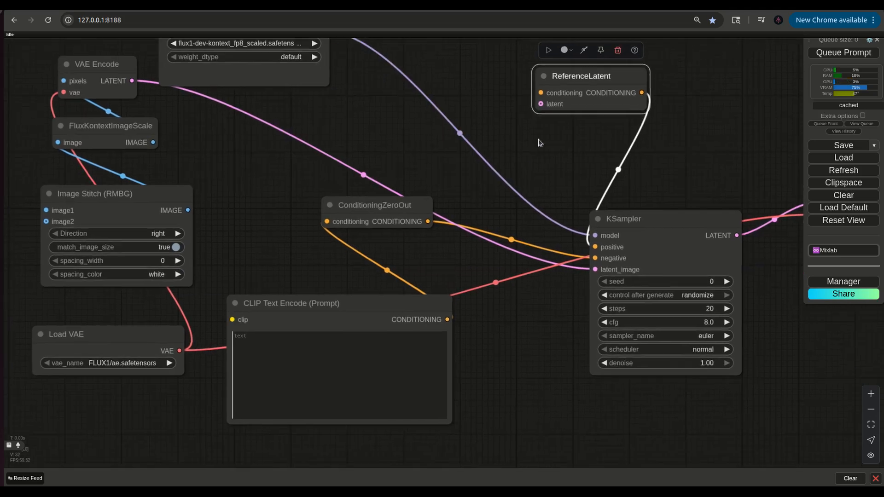
left_click_drag(454, 162, 515, 234)
left_click_drag(191, 153, 659, 210)
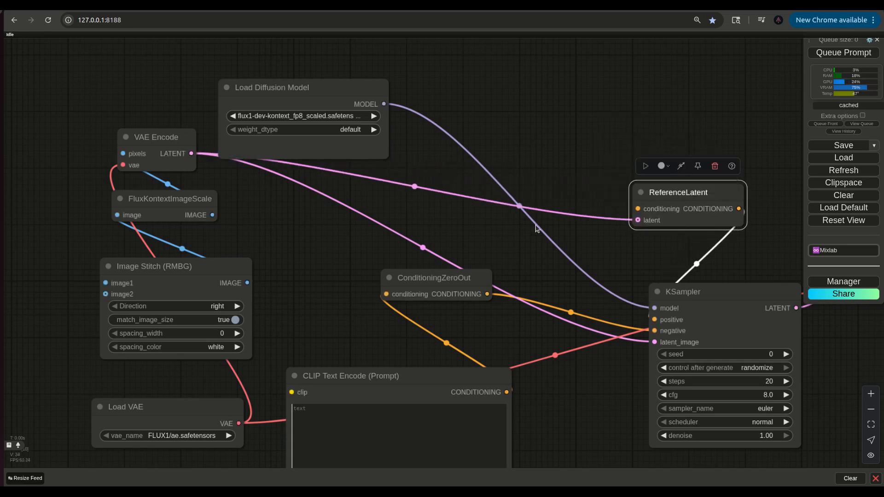
- Add a CLIP Text Encode (Prompt) node feeding ReferenceLatent's conditioning input, and move ReferenceLatent beside it and Load Diffusion Model to the upper left
left_click_drag(638, 209, 502, 200)
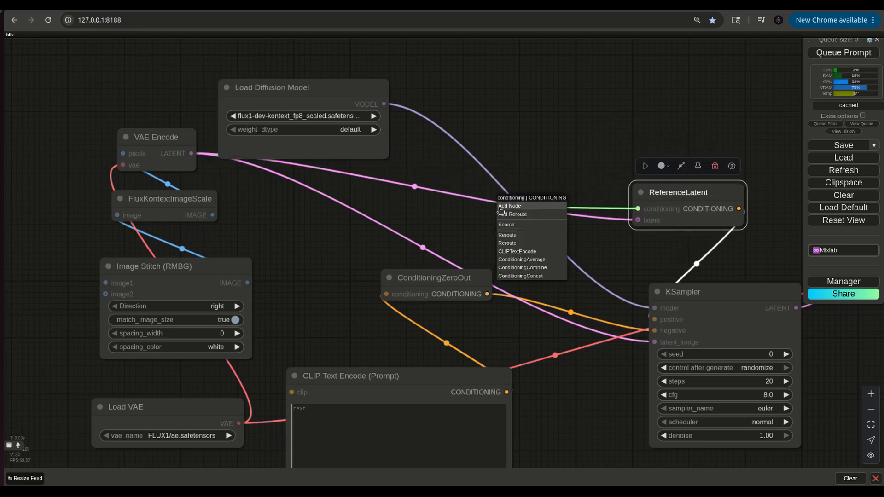
left_click(517, 251)
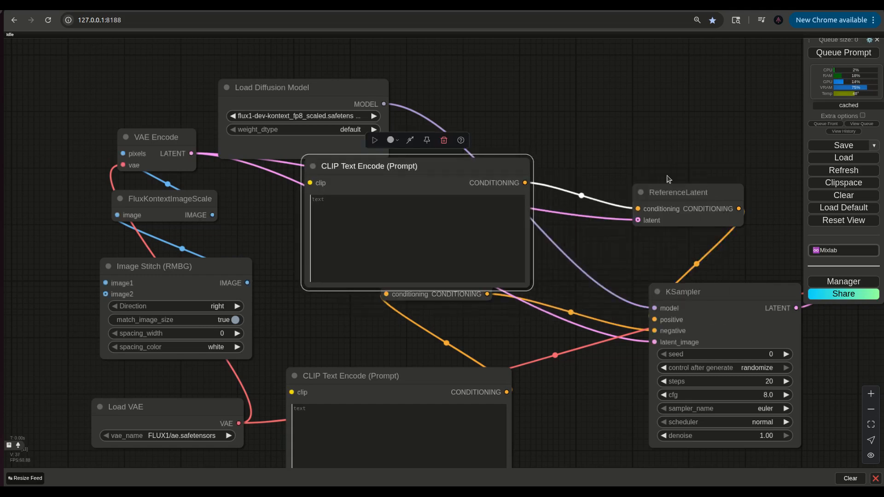
left_click_drag(688, 194, 628, 189)
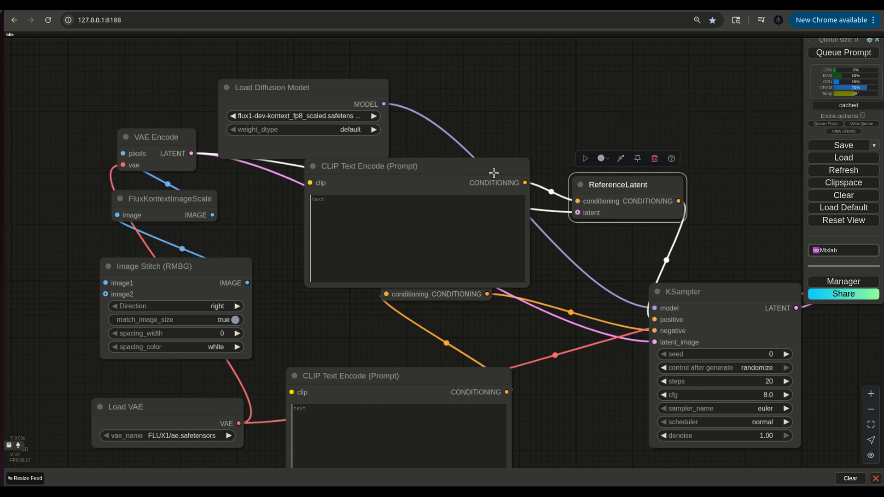
left_click_drag(320, 96, 183, 51)
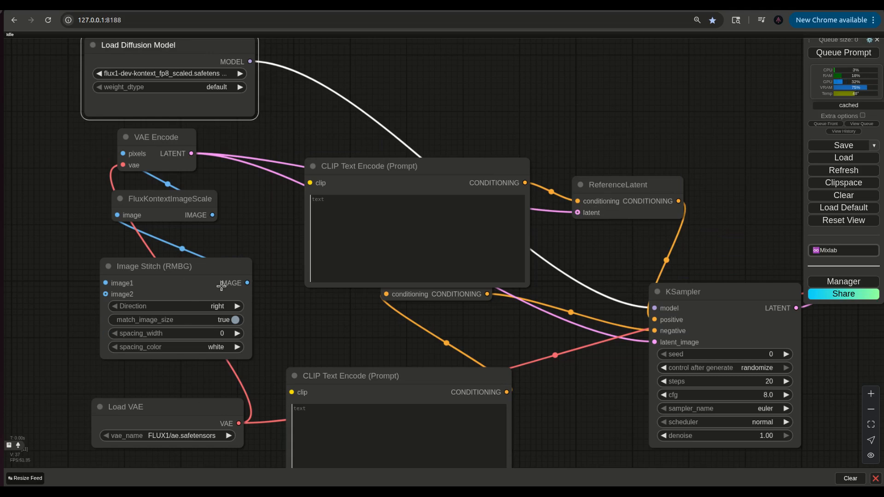
- Delete the Image Stitch (RMBG) and FluxKontextImageScale nodes
left_click_drag(221, 296, 154, 308)
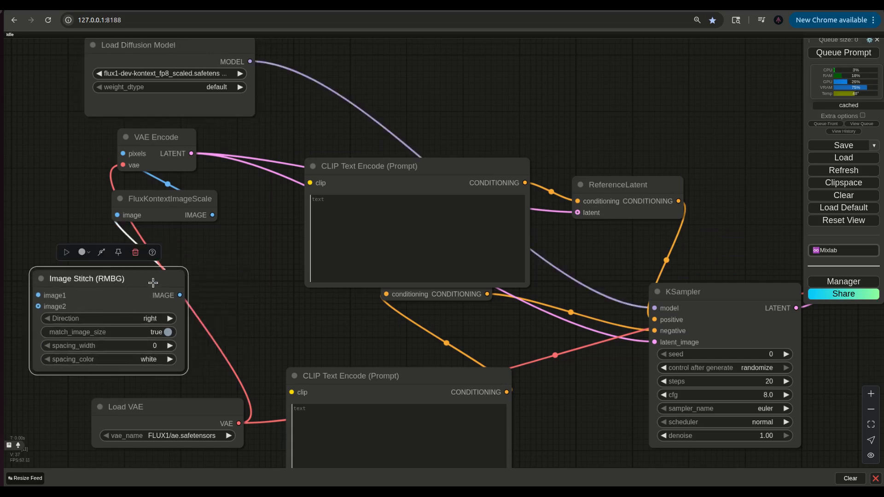
left_click_drag(153, 282, 237, 284)
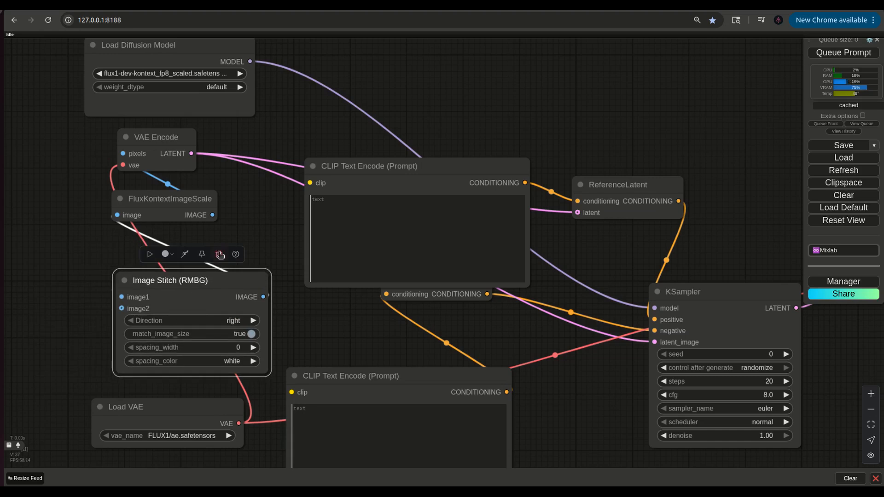
left_click(218, 254)
left_click(184, 197)
left_click(192, 174)
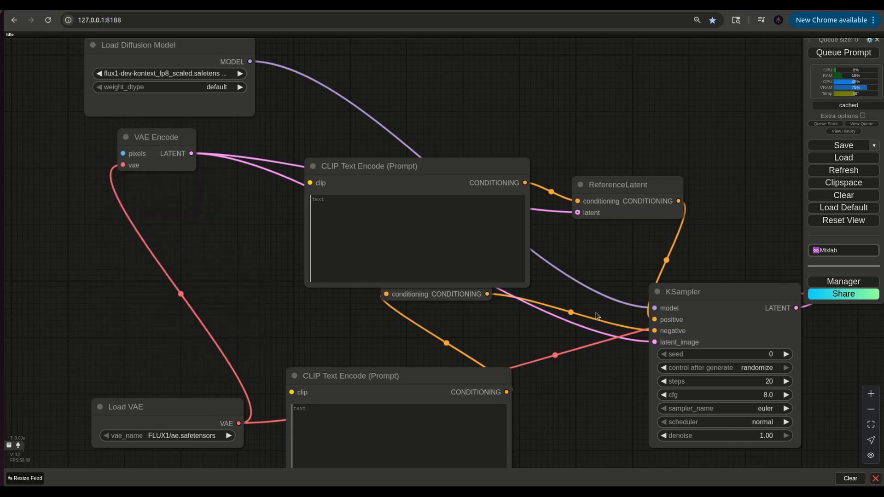
- Add the essentials Image Composite node and place it between VAE Encode and Load VAE
double_click(193, 263)
type("im")
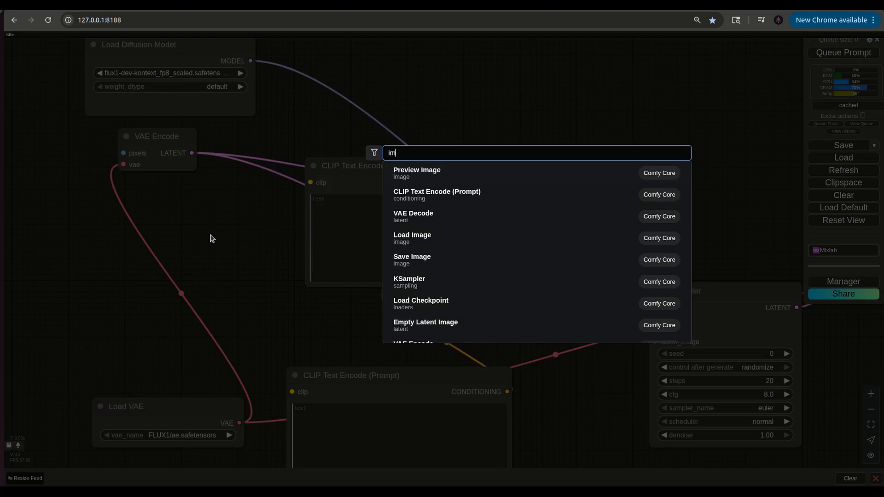
type("age composi")
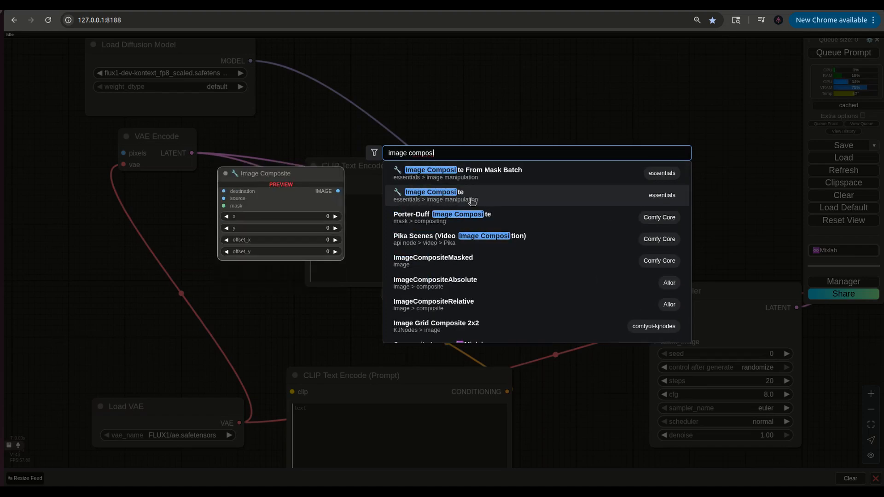
left_click(472, 201)
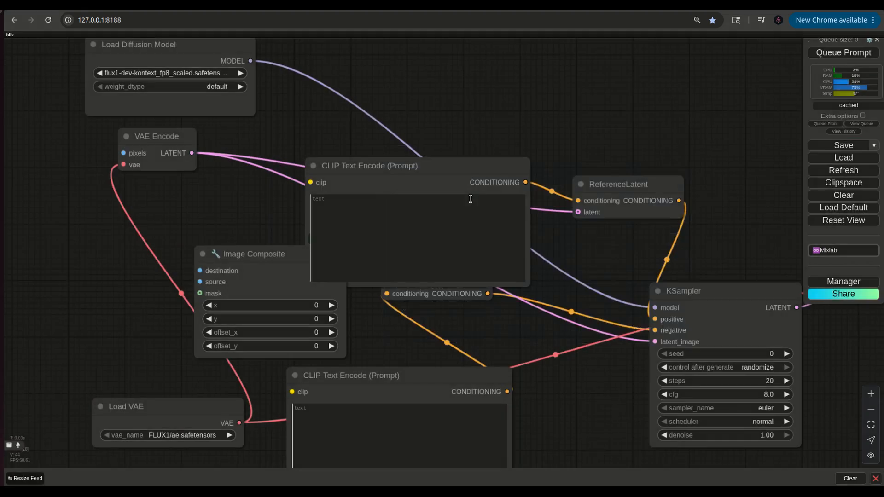
left_click_drag(234, 257, 134, 271)
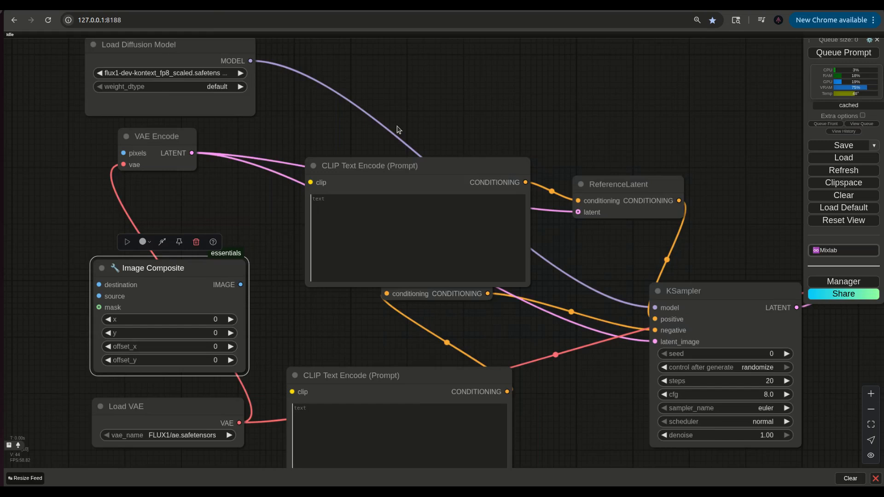
- Add the KJNodes Resize Image node left of Image Composite and connect its IMAGE output to VAE Encode's pixels input
left_click_drag(398, 132, 576, 113)
double_click(244, 181)
type("res")
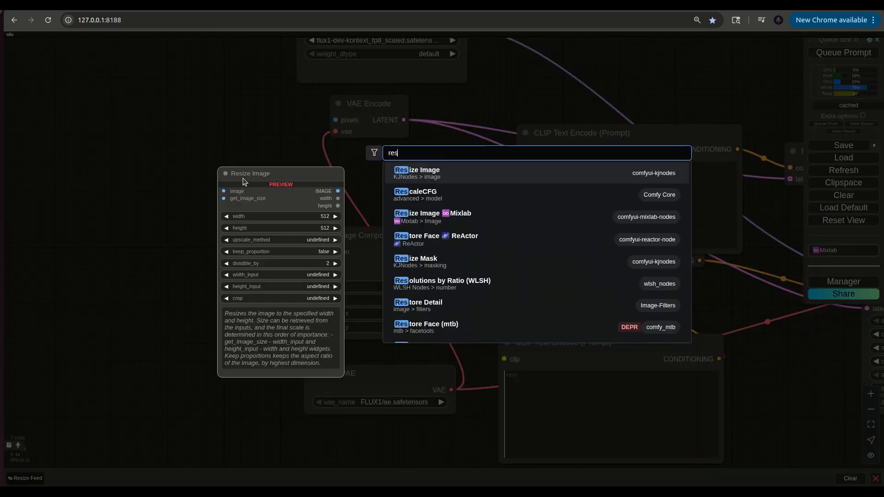
key("Return")
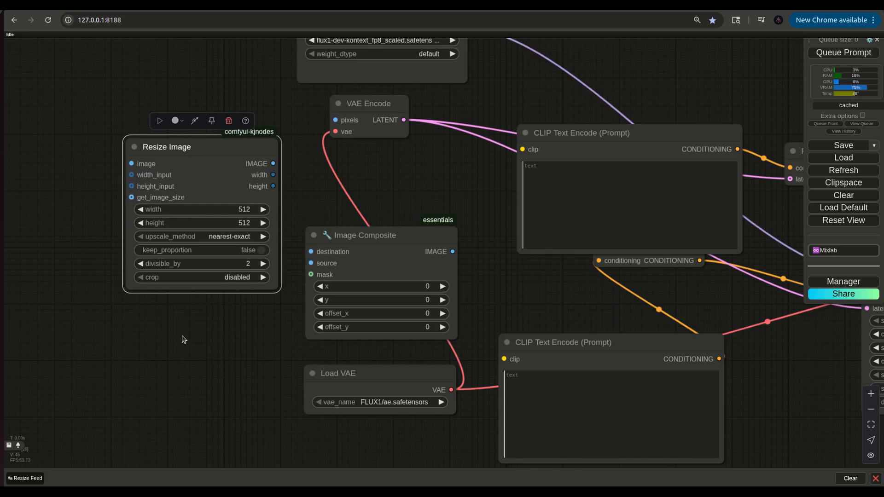
left_click_drag(276, 141, 266, 235)
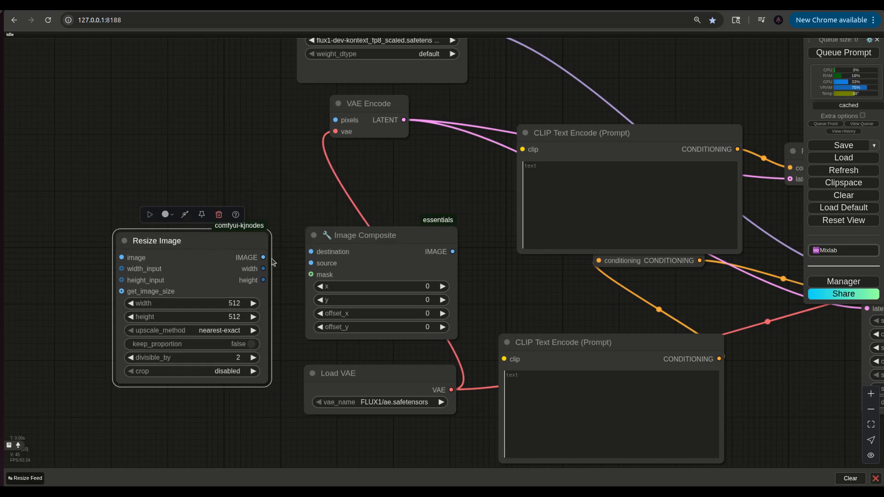
left_click_drag(263, 257, 336, 123)
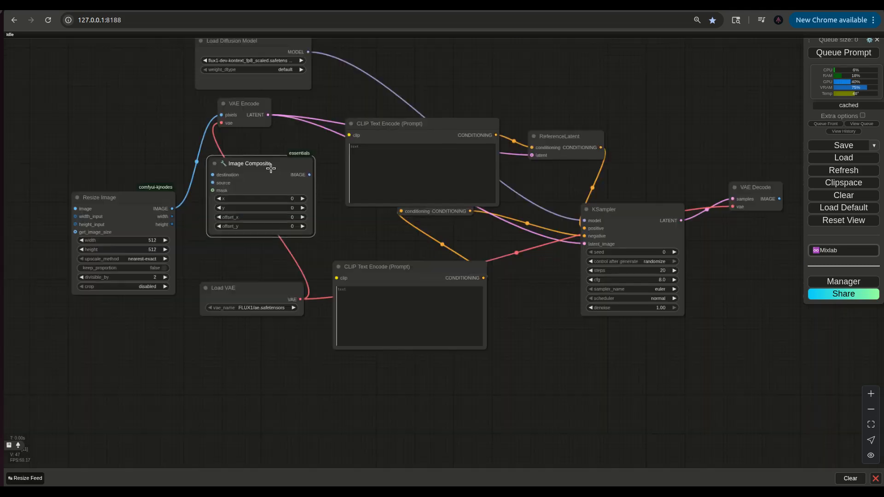
- Arrange the nodes with Resize Image directly left of VAE Encode and Image Composite below Resize Image
left_click_drag(270, 168, 270, 170)
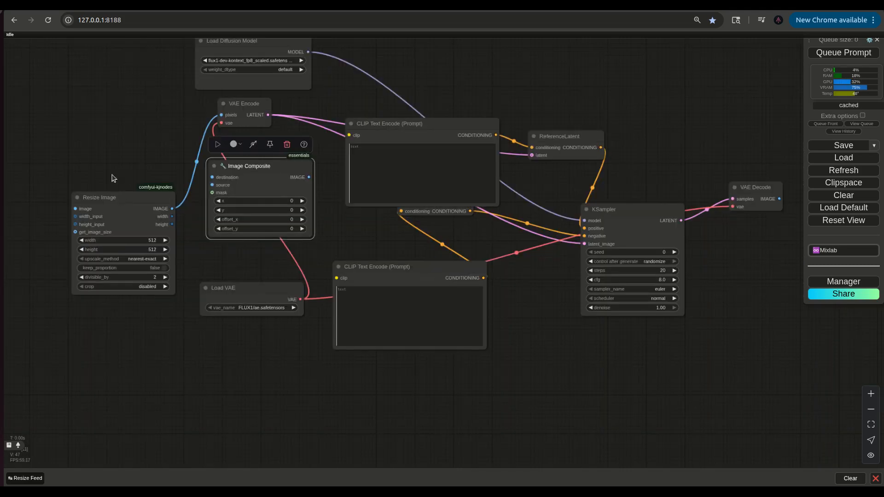
scroll(116, 172, "up", 5)
left_click_drag(365, 167, 359, 211)
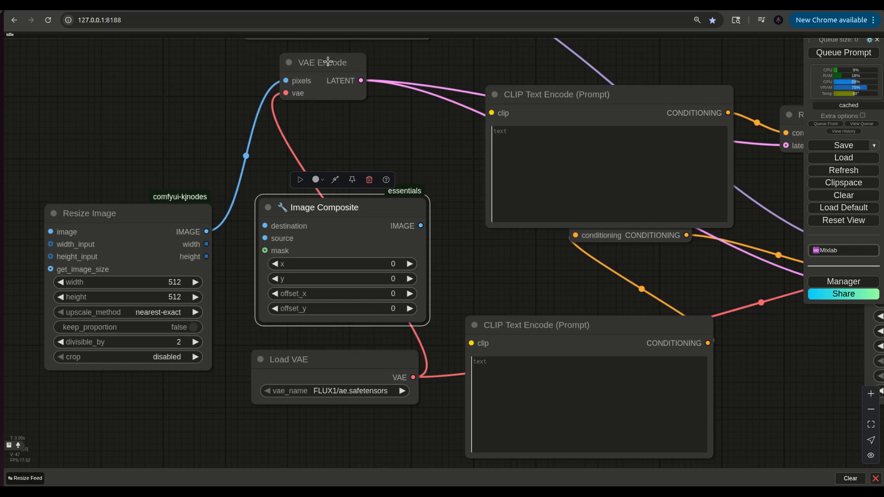
left_click_drag(327, 59, 356, 81)
left_click_drag(325, 209, 304, 216)
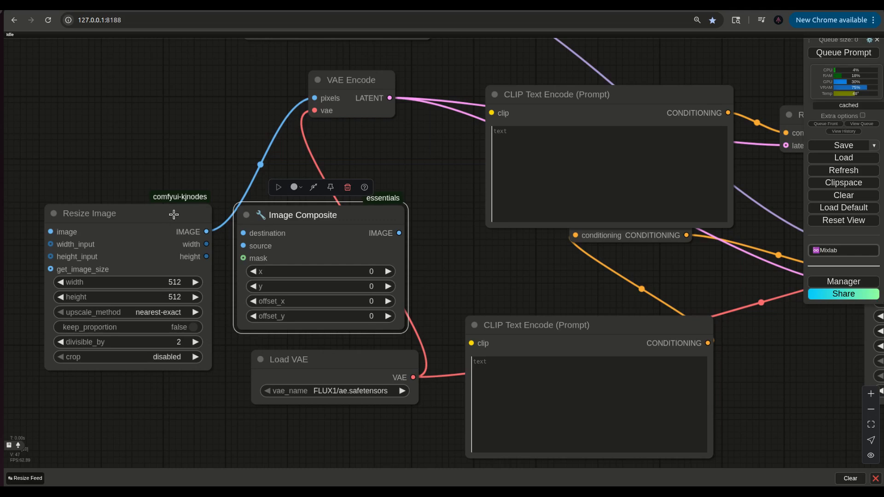
left_click_drag(169, 194, 185, 43)
left_click_drag(260, 242, 85, 313)
- Add two Load Image nodes left of Image Composite, the upper connected to its destination input and the lower to its source input
scroll(330, 203, "down", 5)
left_click_drag(330, 204, 465, 253)
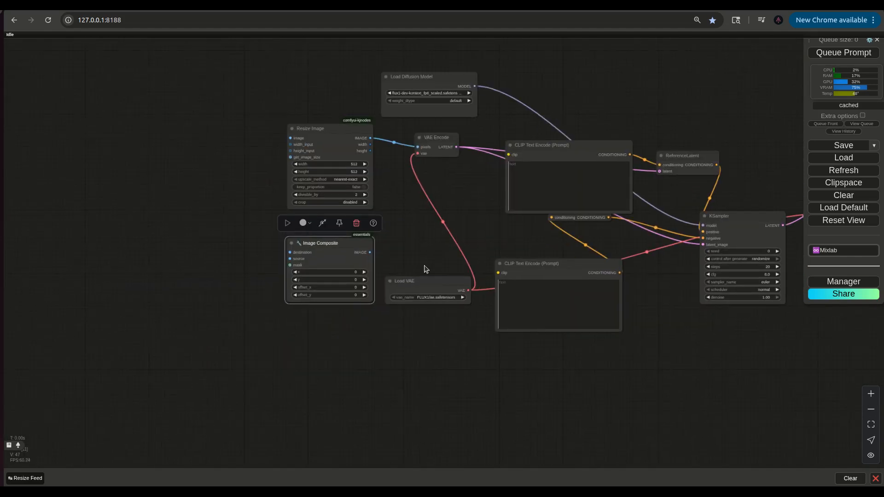
left_click_drag(252, 244, 172, 192)
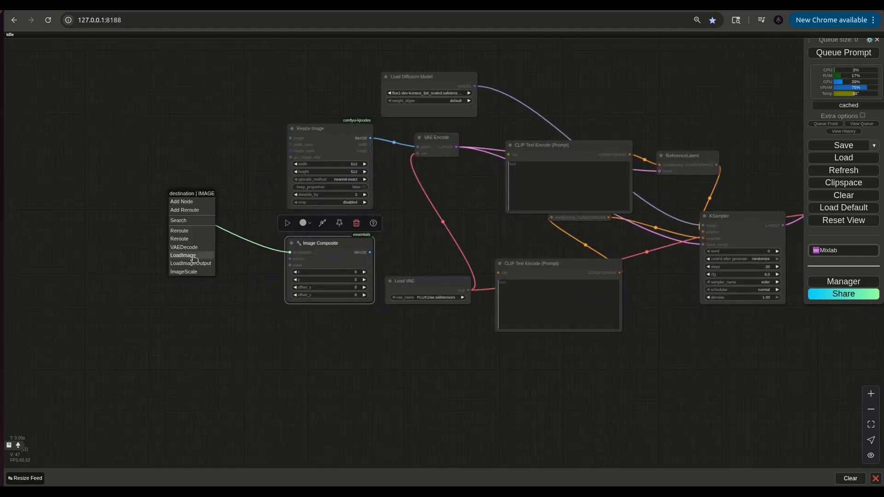
left_click(191, 257)
left_click_drag(290, 260, 207, 314)
left_click(243, 399)
left_click(315, 345)
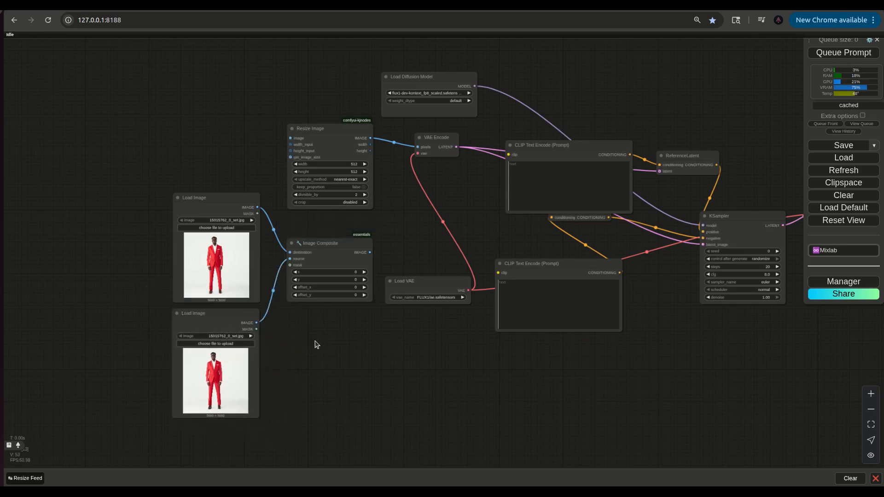
- Move the Resize Image node below VAE Encode, to the right of Image Composite
left_click_drag(399, 237, 339, 276)
left_click_drag(263, 173, 363, 221)
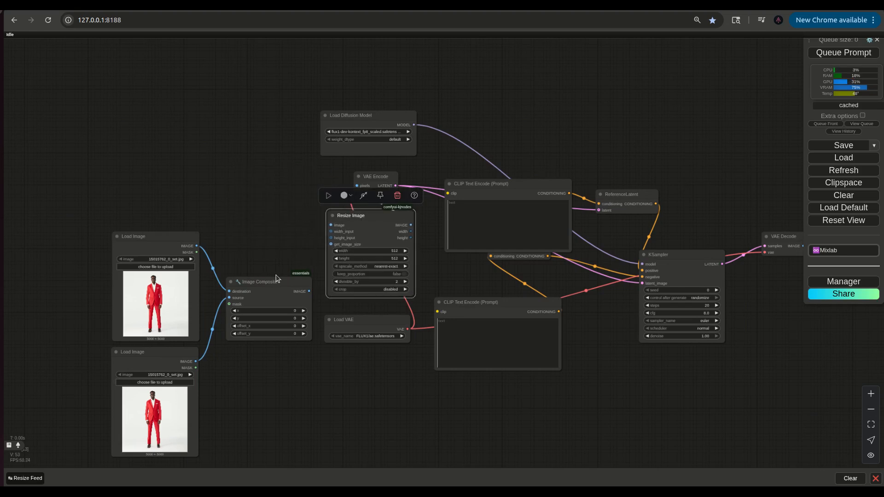
scroll(170, 272, "up", 5)
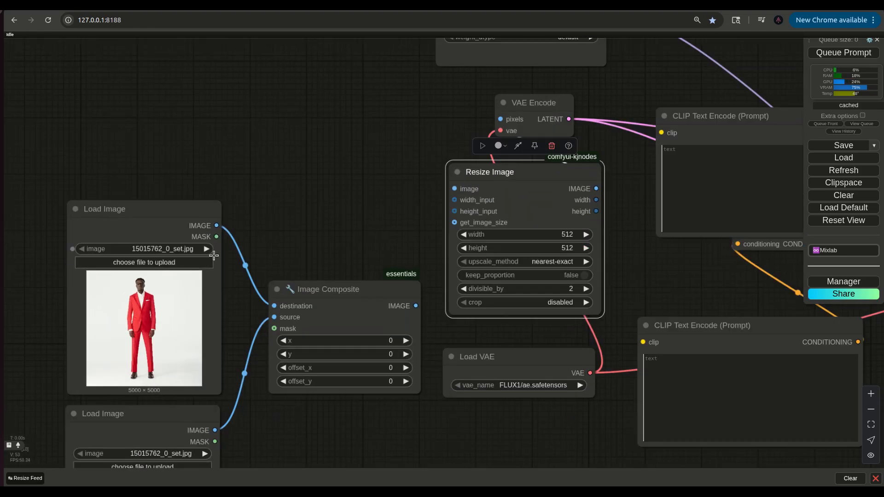
- Select Alyssa.png in the upper Load Image node and AnimateDiff_00271.png in the lower one
left_click(207, 249)
left_click_drag(249, 348, 264, 144)
left_click_drag(300, 311, 360, 327)
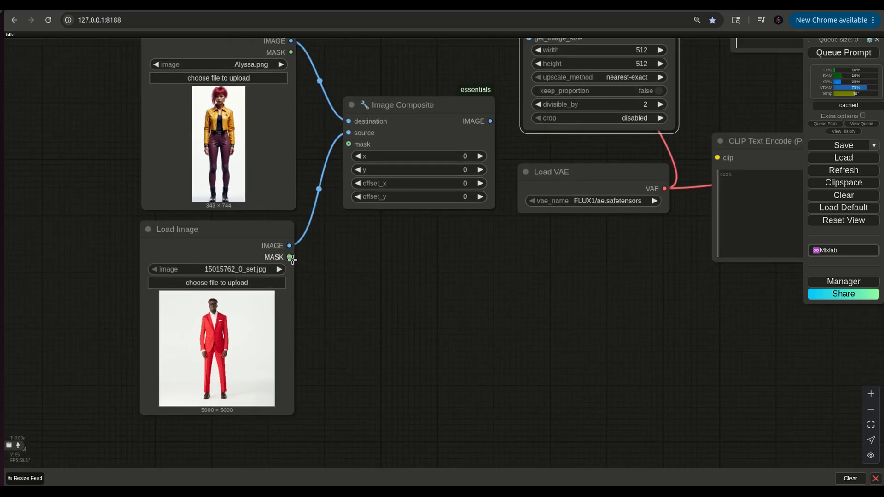
left_click(280, 270)
left_click(280, 270)
left_click(279, 270)
left_click(280, 270)
left_click(280, 270)
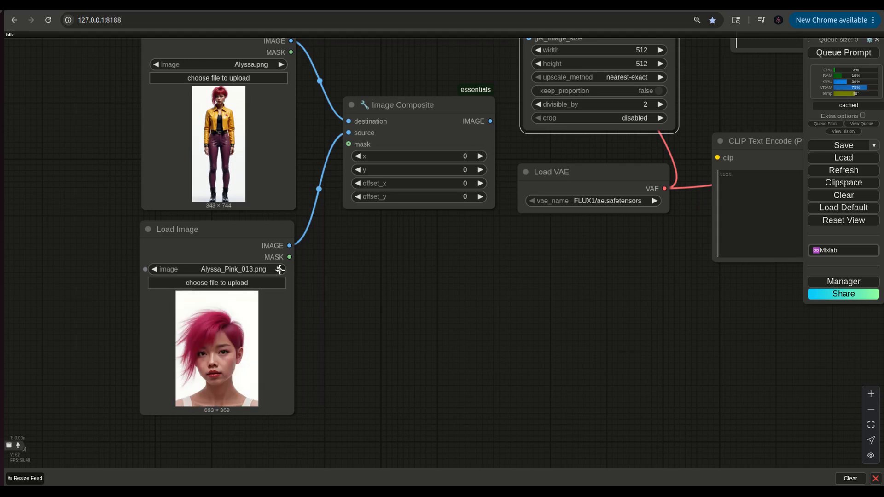
left_click(280, 270)
left_click(280, 270)
left_click(280, 270)
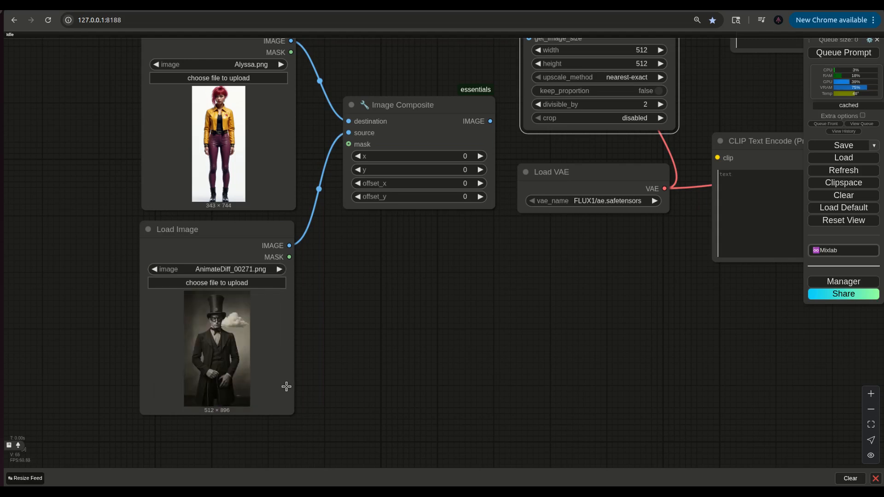
scroll(436, 349, "down", 5)
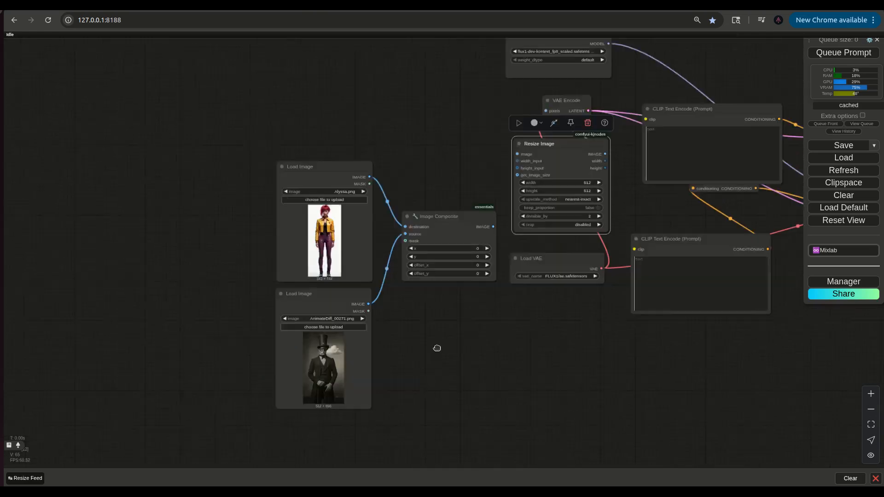
scroll(432, 325, "up", 7)
left_click_drag(439, 316, 369, 362)
scroll(323, 300, "down", 5)
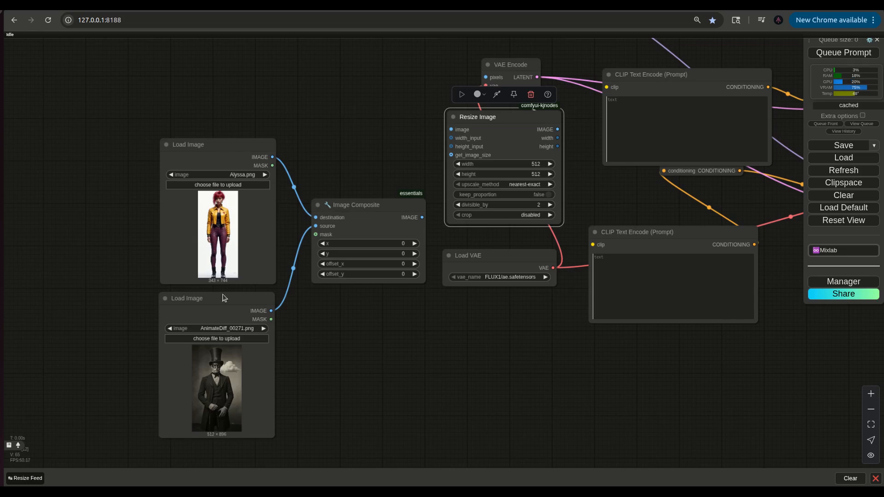
scroll(220, 415, "up", 6)
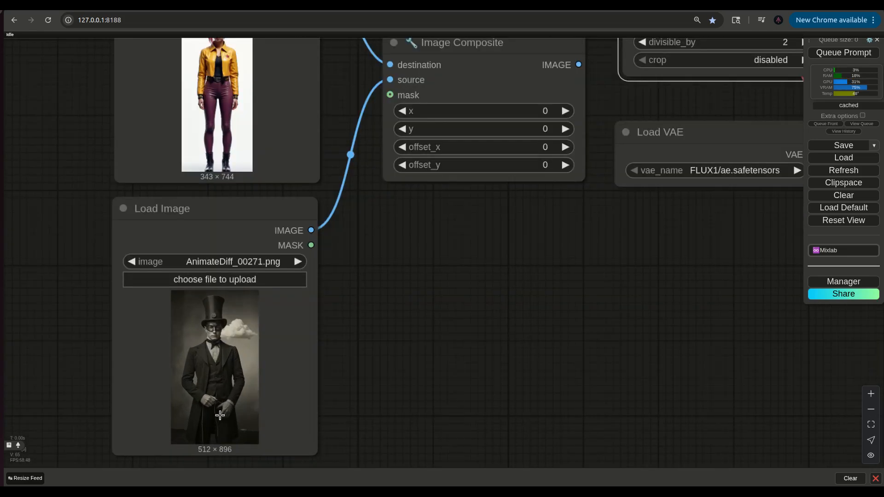
left_click_drag(465, 306, 464, 306)
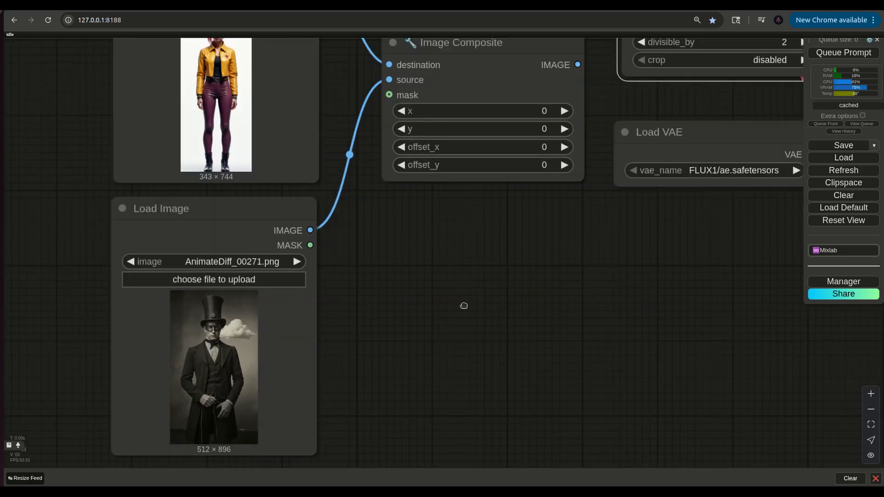
- Rewire Image Composite so the AnimateDiff_00271.png image feeds destination and the Alyssa.png image feeds source
scroll(463, 306, "down", 5)
left_click_drag(400, 340, 394, 351)
left_click_drag(349, 208, 349, 199)
left_click_drag(302, 132, 349, 209)
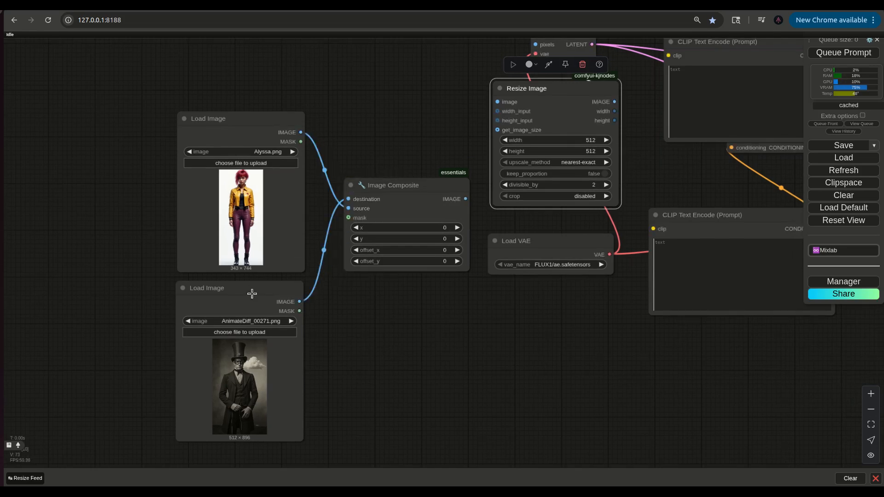
- Swap the two Load Image nodes' positions so the AnimateDiff_00271.png node sits above the Alyssa.png node
left_click_drag(234, 307, 284, 55)
left_click_drag(200, 121, 211, 272)
left_click_drag(297, 52, 259, 122)
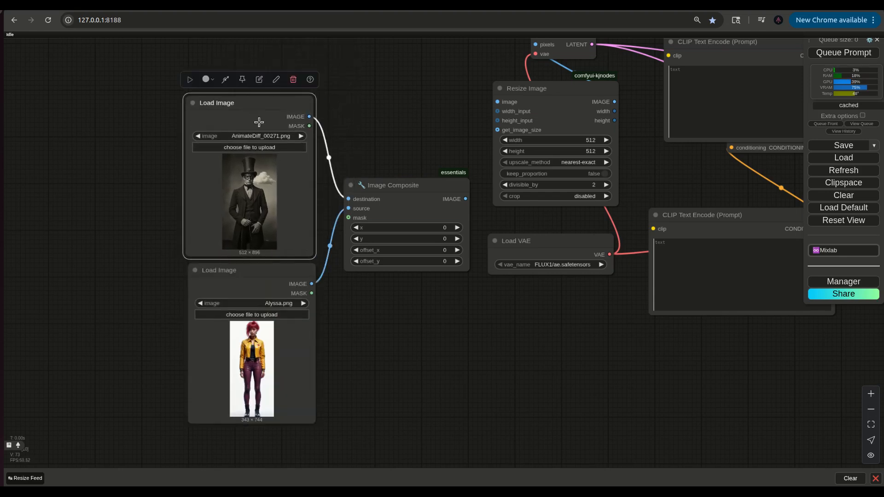
left_click_drag(370, 334, 334, 347)
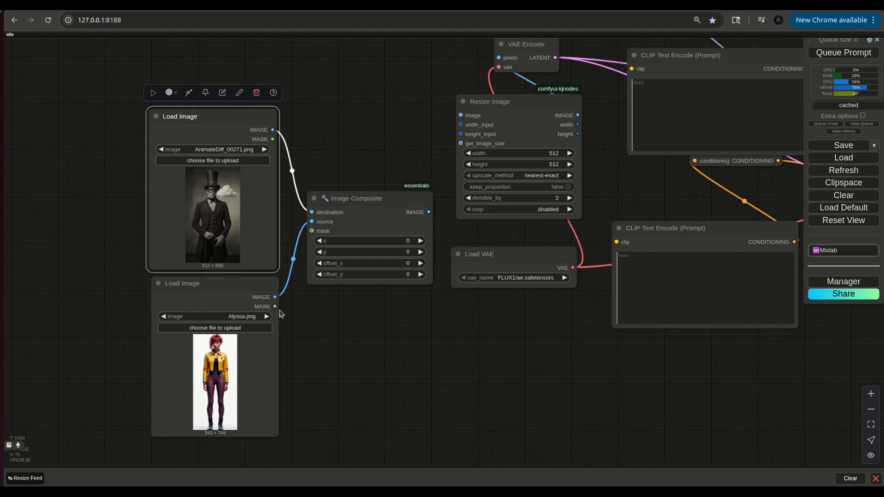
left_click_drag(277, 306, 295, 282)
- Add a Remove Background (RMBG) node below Image Composite and connect the Alyssa.png Load Image output to its image input
double_click(382, 374)
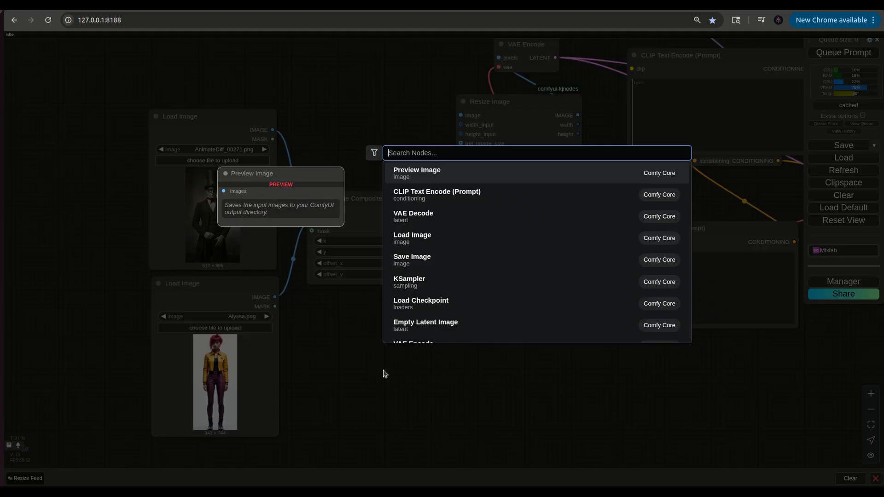
type("rem")
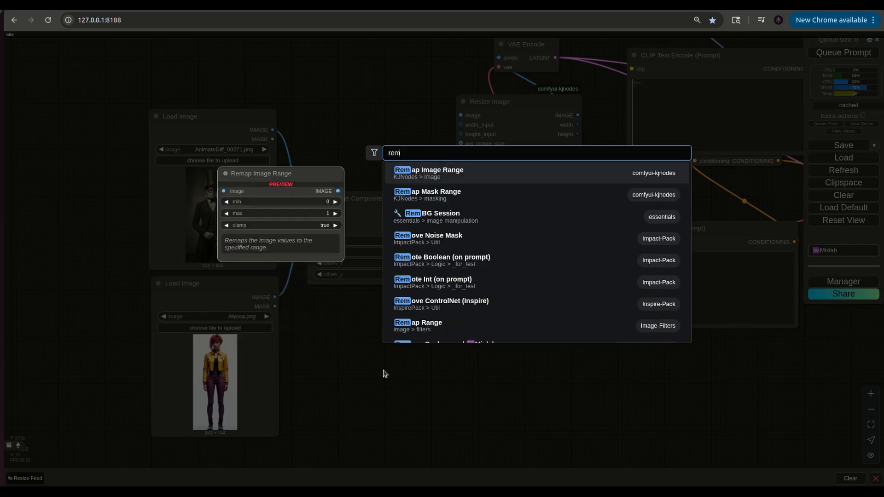
type("ove back")
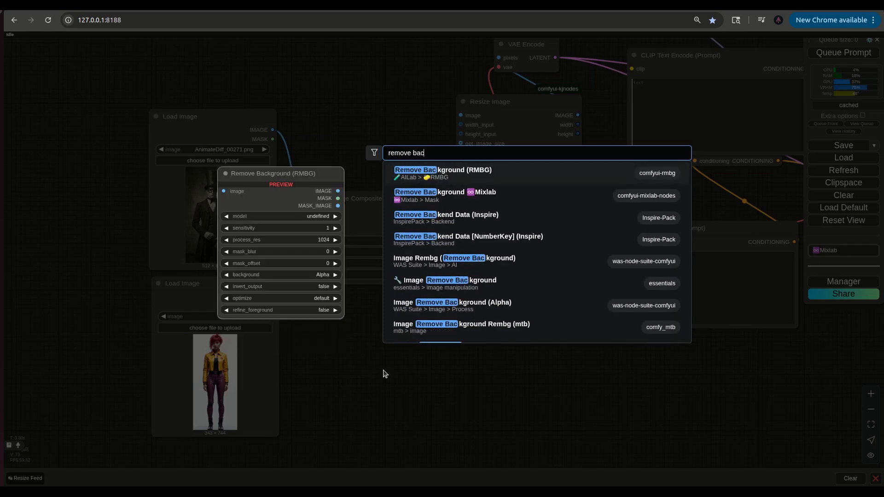
left_click(469, 172)
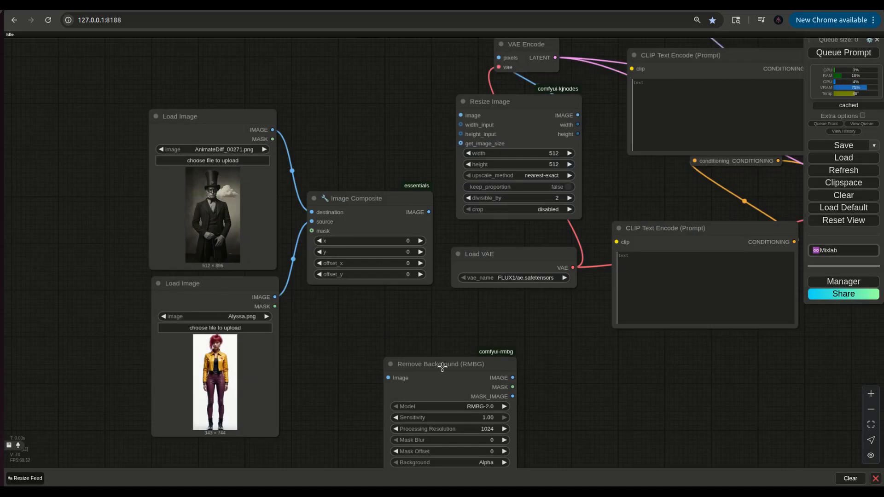
left_click_drag(442, 365, 369, 345)
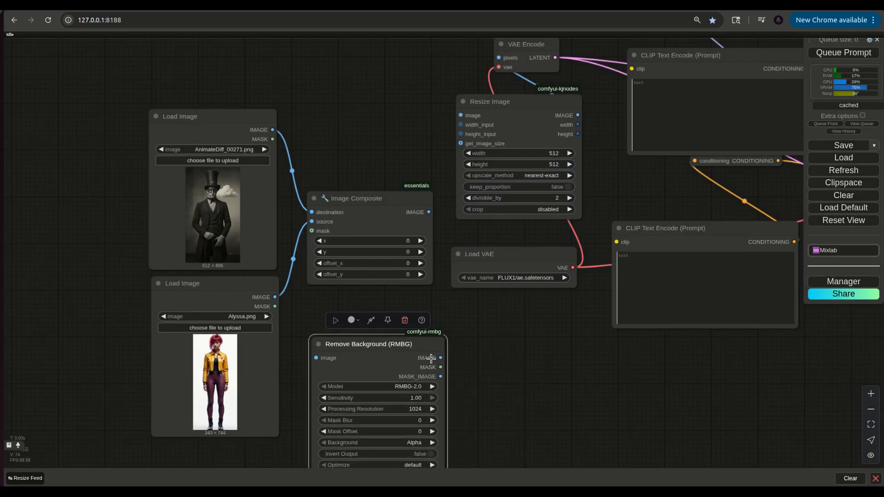
left_click_drag(316, 358, 275, 297)
left_click_drag(361, 338, 354, 320)
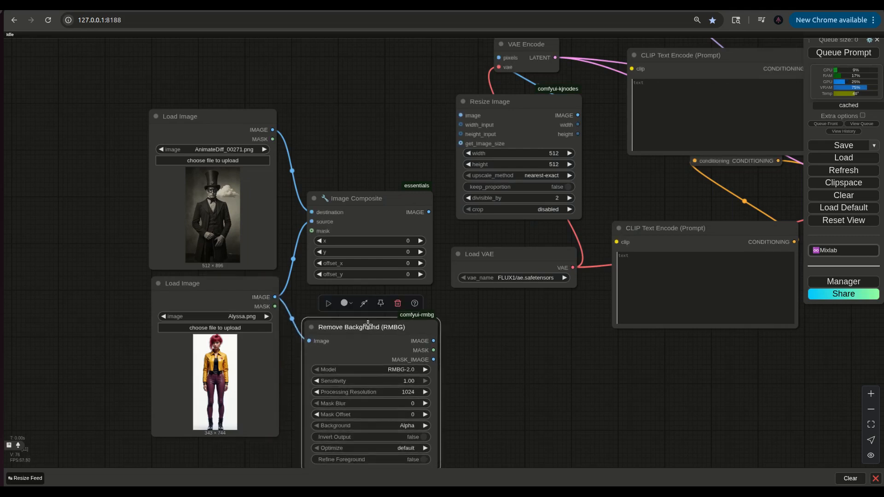
- Connect Remove Background's IMAGE and MASK outputs to Image Composite's source and mask inputs, and set its background to white
left_click_drag(438, 328, 317, 224)
left_click(410, 425)
left_click(421, 451)
left_click_drag(434, 350, 344, 249)
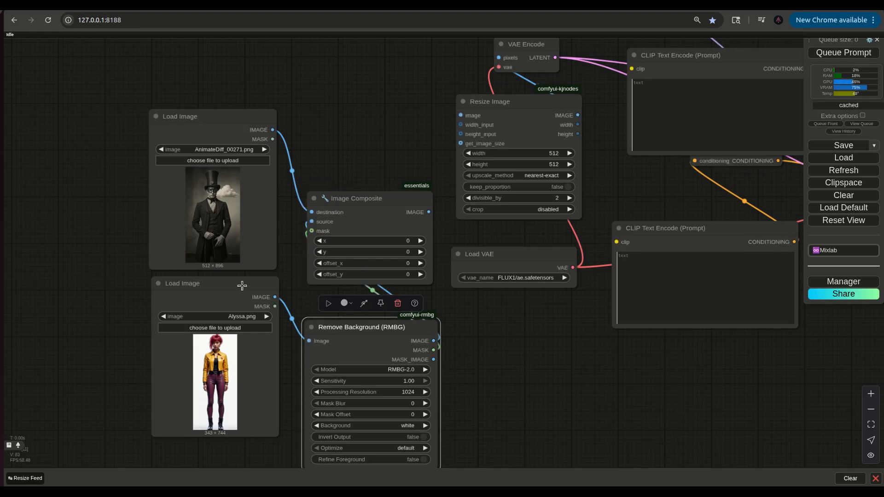
- Shift the Alyssa.png Load Image and Remove Background nodes to the left and move Image Composite slightly down and right
left_click_drag(242, 285, 183, 287)
left_click_drag(350, 327, 277, 304)
left_click_drag(382, 198, 390, 229)
- Bypass the group of nodes from Load Diffusion Model, VAE Encode and Resize Image through KSampler
scroll(491, 407, "down", 7)
left_click_drag(551, 392, 445, 399)
scroll(382, 392, "up", 5)
scroll(385, 447, "down", 5)
left_click_drag(388, 169, 614, 396)
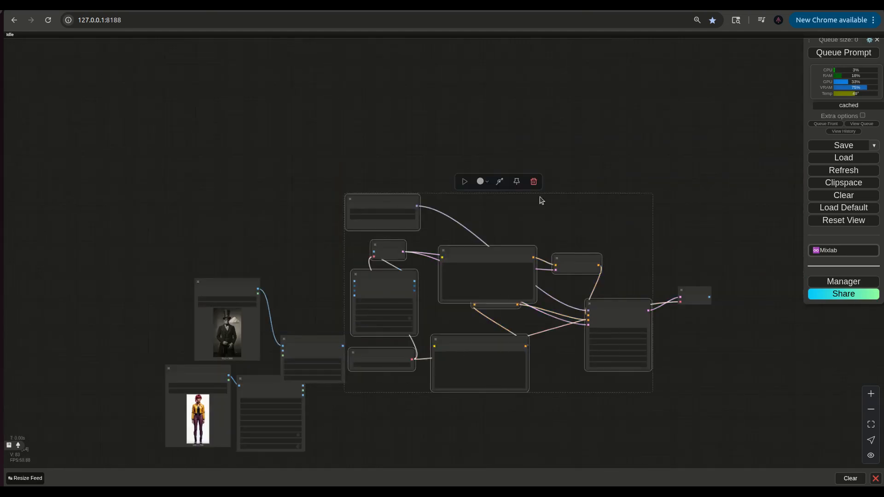
left_click(500, 182)
left_click_drag(323, 459, 399, 406)
- Place Image Composite right of Remove Background with a Preview Image node on its IMAGE output, and run the workflow
left_click_drag(411, 126, 519, 350)
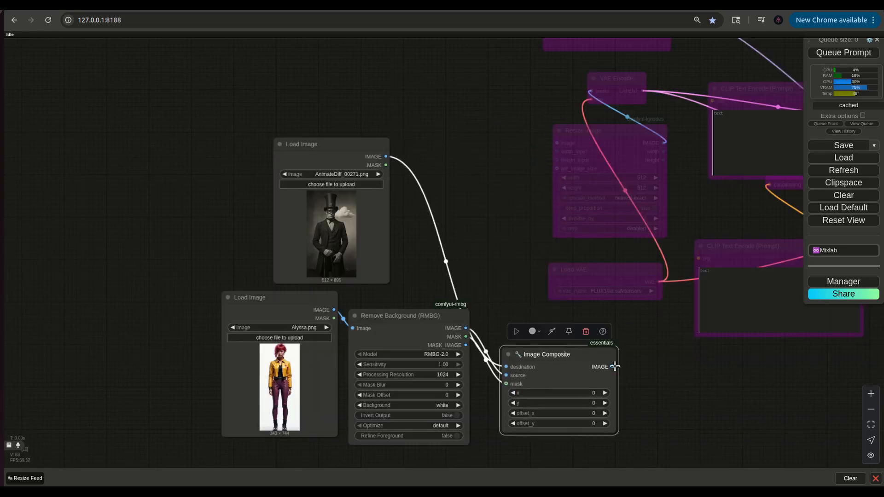
left_click_drag(615, 367, 654, 369)
left_click(682, 456)
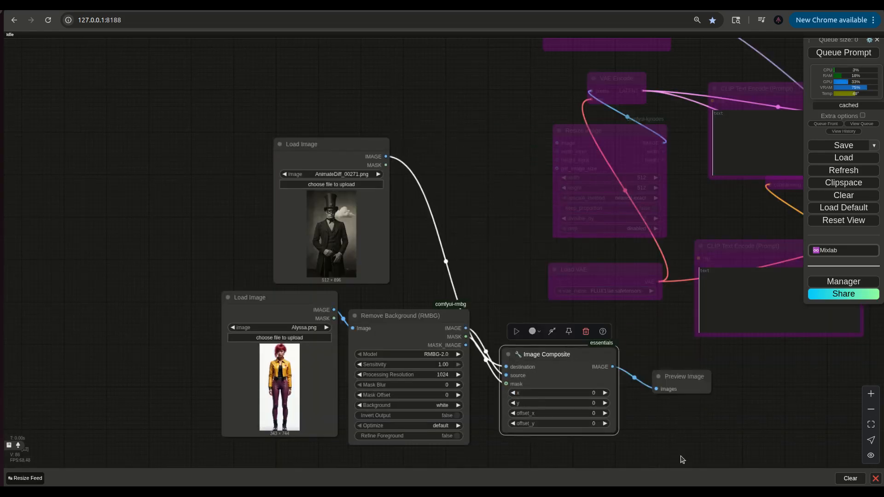
key("ctrl+Return")
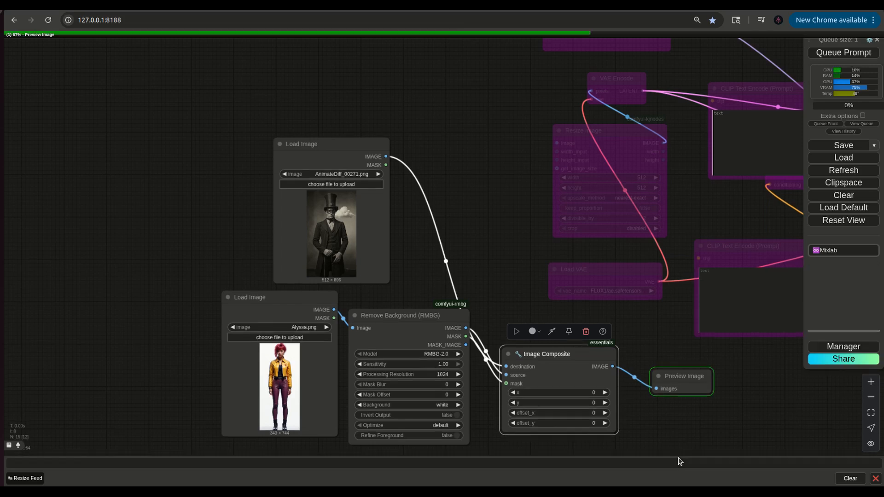
scroll(623, 270, "up", 8)
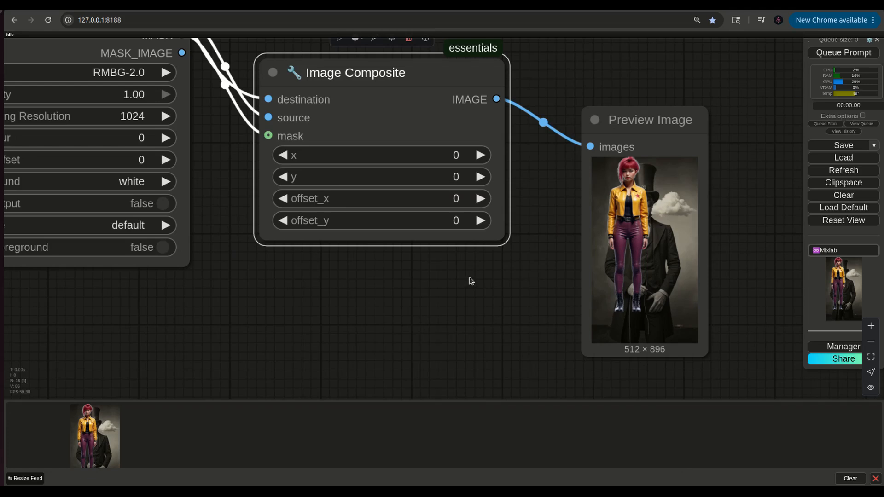
- Set Image Composite's x to 4 and y to 2, and run the workflow
scroll(524, 282, "down", 4)
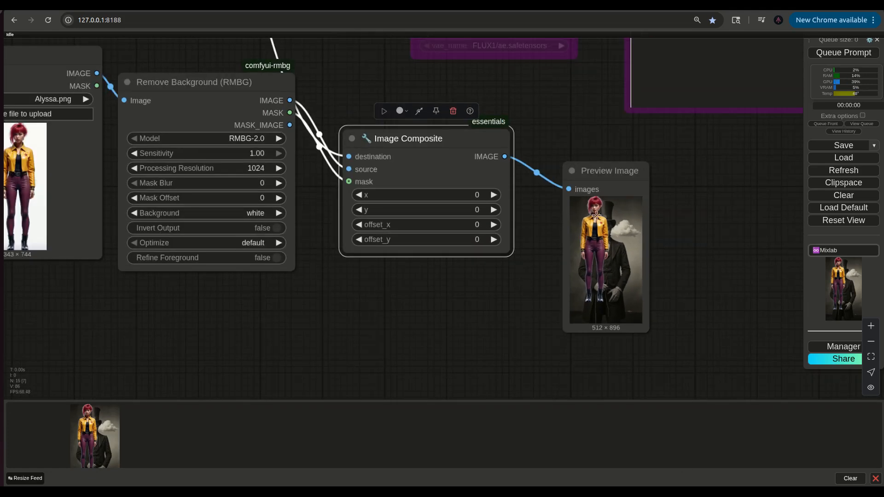
left_click(494, 195)
left_click(494, 195)
left_click(494, 195)
left_click(494, 209)
left_click(494, 209)
left_click(842, 54)
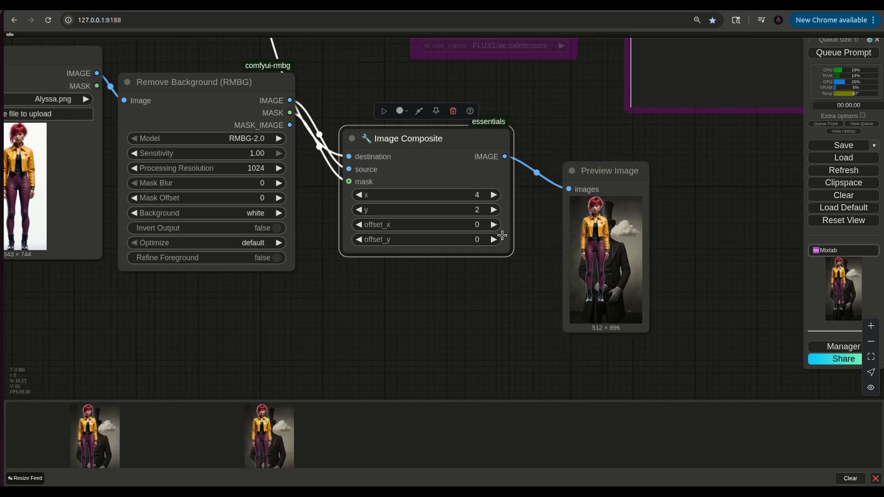
- Try Image Composite x values of 15, 32 and 83, running the workflow after each change
left_click(841, 53)
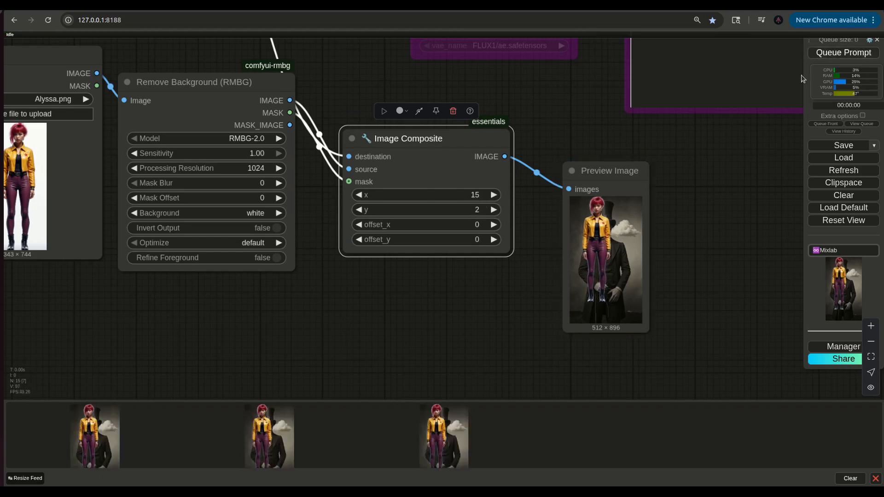
left_click_drag(463, 194, 469, 197)
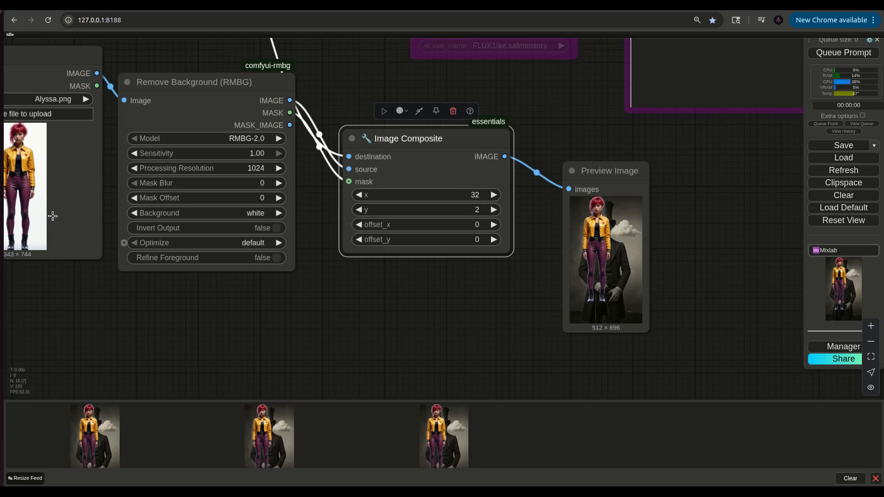
left_click(826, 53)
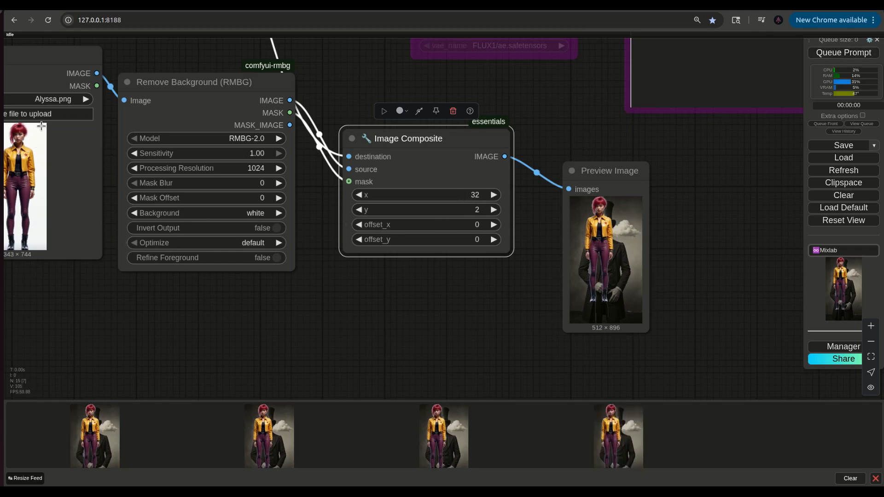
left_click_drag(468, 195, 530, 203)
left_click(824, 53)
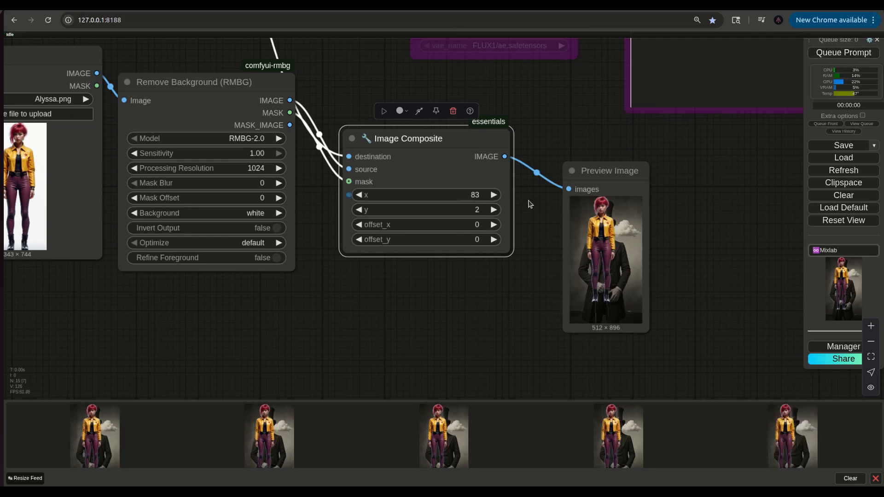
- Set Image Composite's x to 169 and run the workflow again
left_click(852, 54)
left_click(357, 196)
left_click(357, 195)
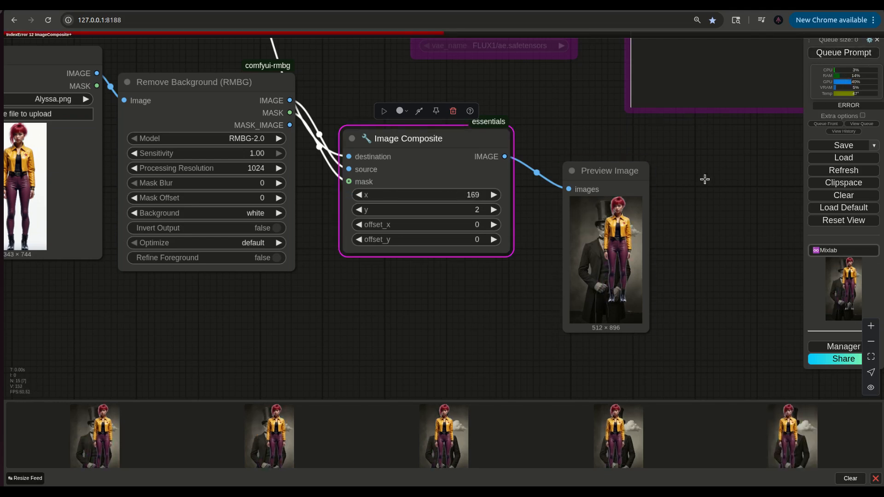
left_click(842, 53)
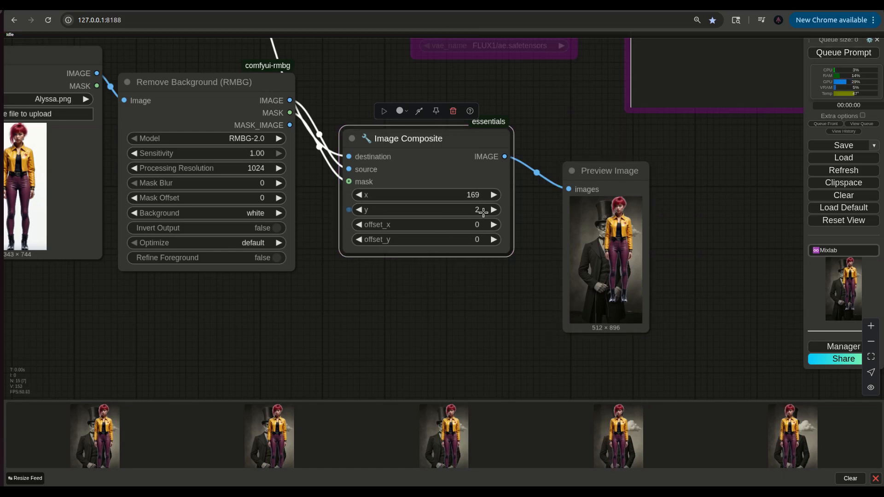
- Try Image Composite y values of 34 and 134, running the workflow after each change
left_click_drag(435, 211, 483, 225)
left_click(823, 56)
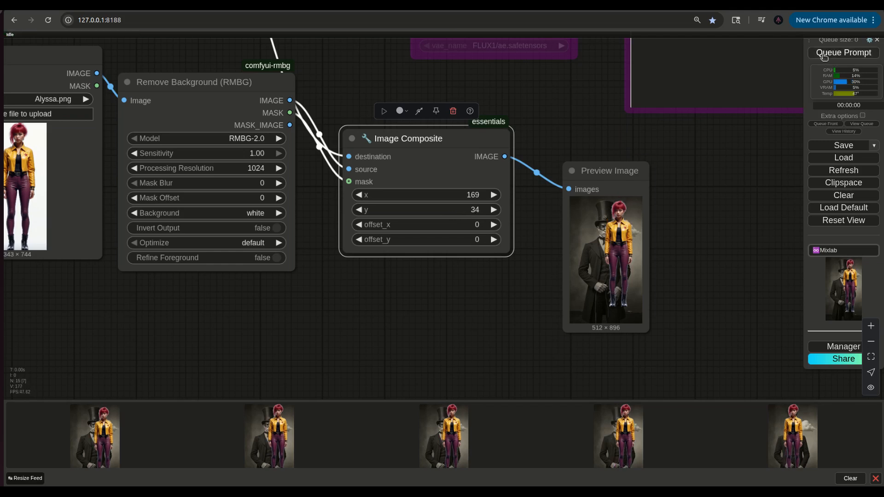
left_click_drag(455, 208, 481, 211)
left_click(833, 53)
left_click(829, 54)
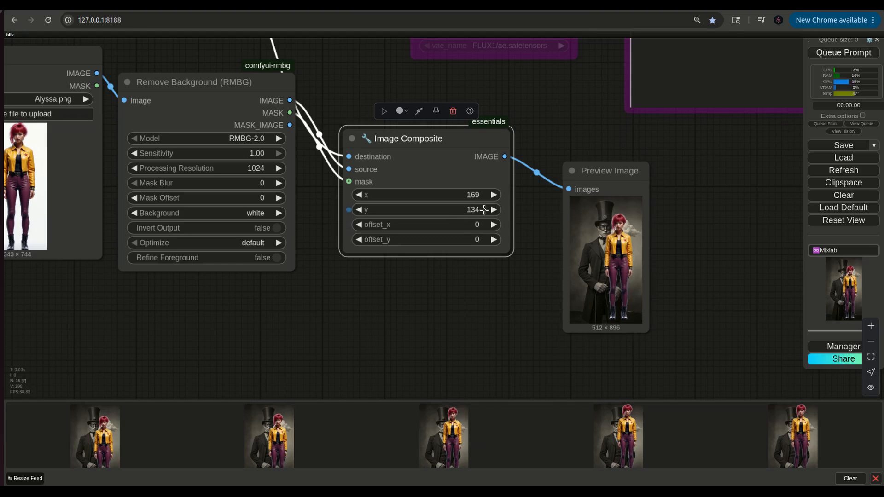
left_click(843, 53)
scroll(658, 283, "up", 8)
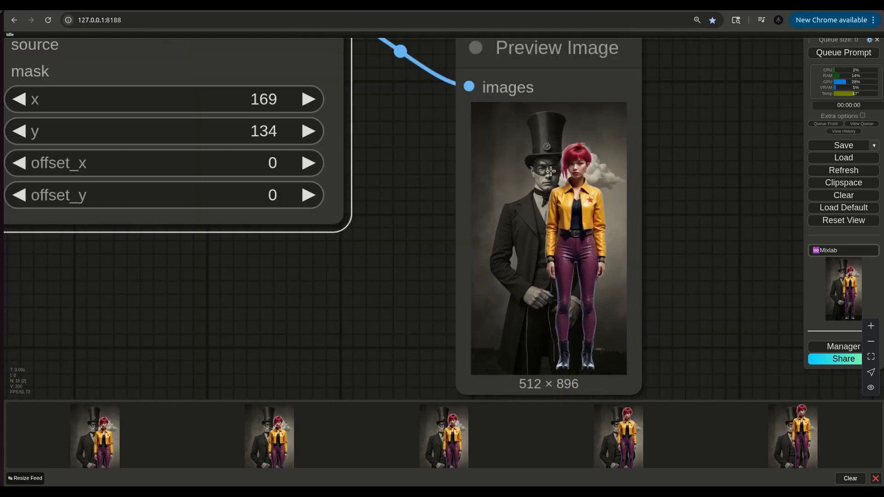
scroll(367, 266, "down", 4)
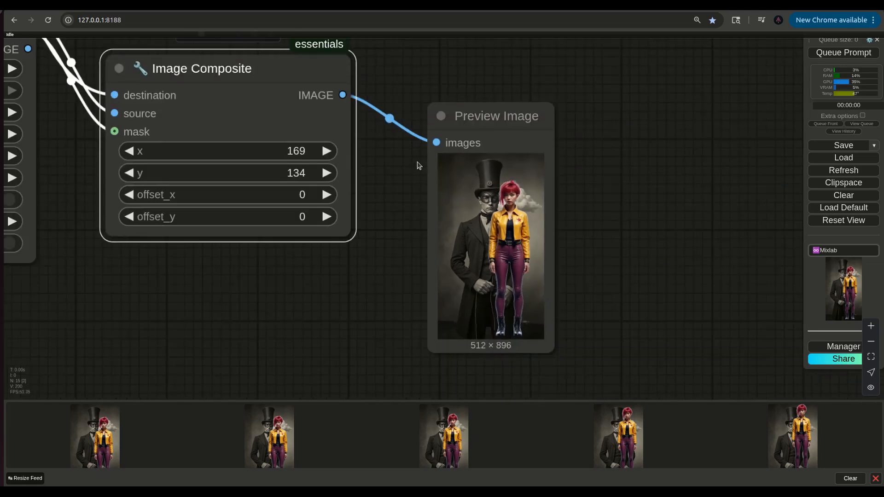
- Add a VAE Encode node fed by Image Composite's IMAGE output, above Preview Image
left_click_drag(612, 109, 555, 287)
scroll(539, 285, "down", 3)
left_click_drag(362, 278, 405, 216)
left_click(458, 265)
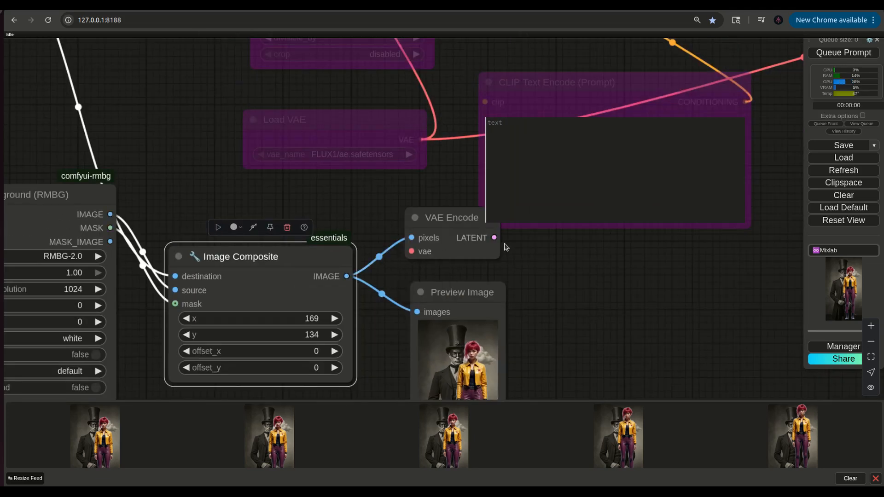
- Examine the composited character in Preview Image alongside the Image Composite position settings
left_click_drag(522, 344, 521, 209)
scroll(517, 266, "up", 5)
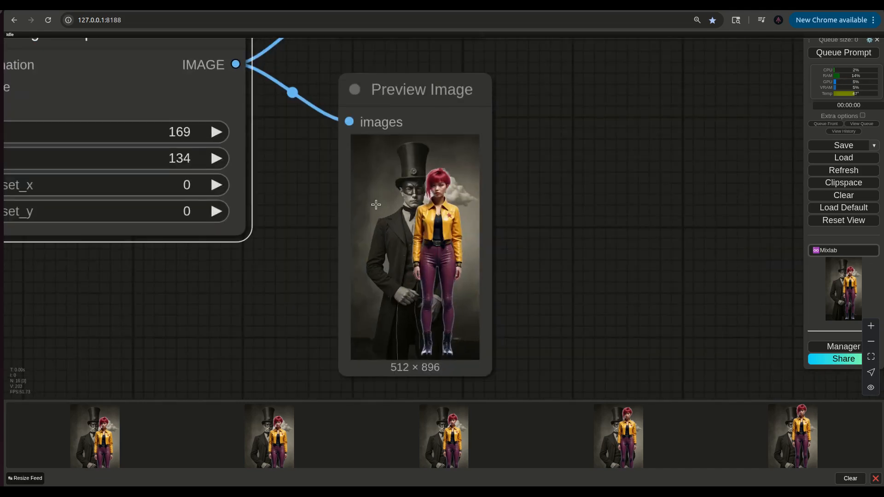
scroll(273, 264, "down", 4)
left_click_drag(241, 303, 377, 300)
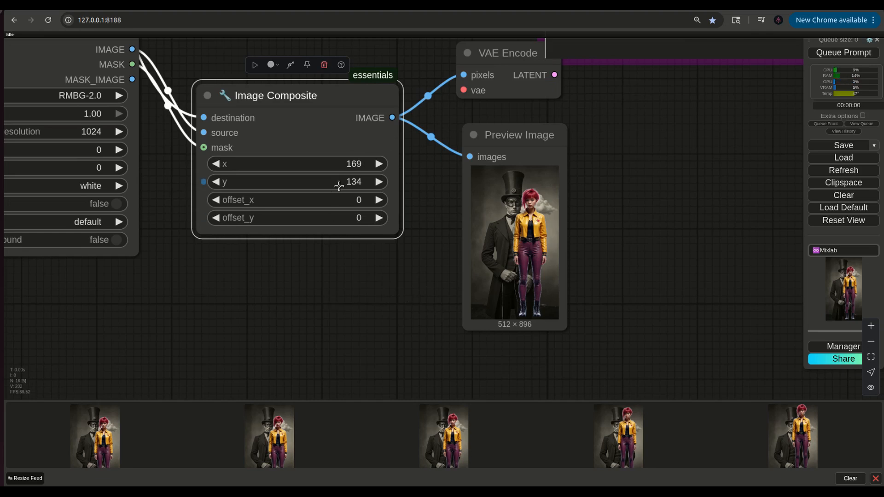
left_click_drag(301, 296, 367, 301)
scroll(369, 302, "down", 4)
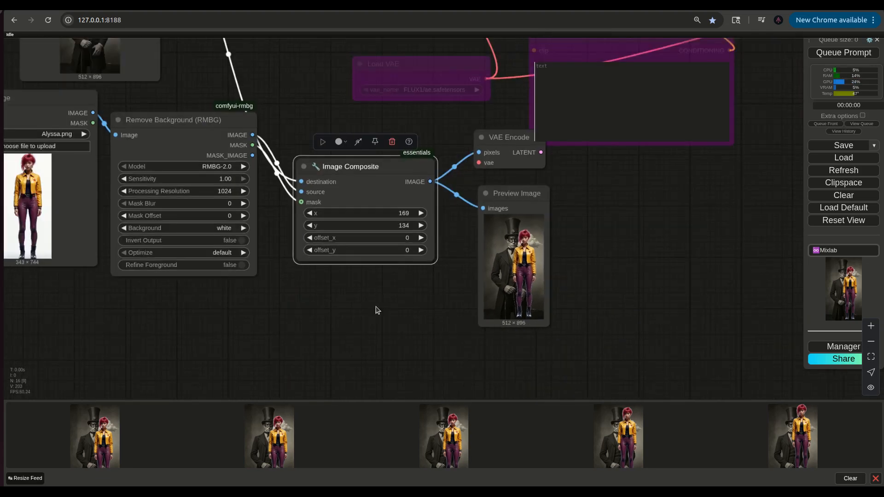
scroll(493, 271, "up", 7)
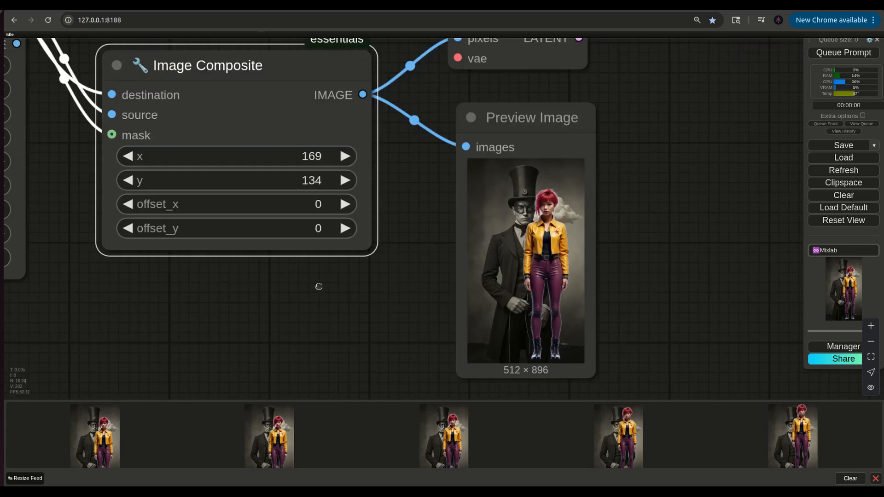
scroll(304, 287, "down", 5)
- Select the group of purple bypassed nodes, from Load Diffusion Model to KSampler, and remove their bypass
left_click_drag(294, 286, 410, 321)
left_click_drag(349, 148, 314, 304)
scroll(390, 225, "down", 4)
left_click_drag(299, 170, 353, 239)
scroll(338, 173, "down", 3)
left_click_drag(338, 174, 346, 207)
left_click_drag(361, 89, 751, 321)
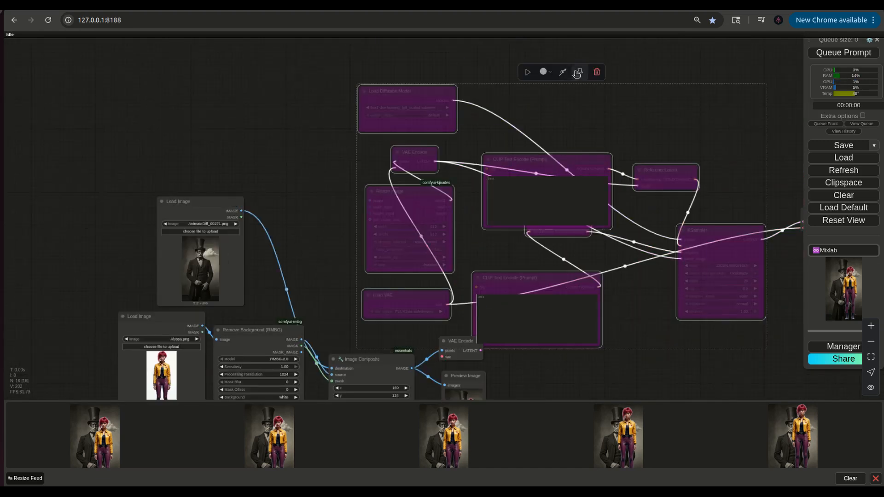
left_click(561, 73)
left_click(665, 354)
- Shift the lower CLIP Text Encode (Prompt) node to the right and bring Resize Image down to just above Image Composite
left_click_drag(665, 355, 677, 223)
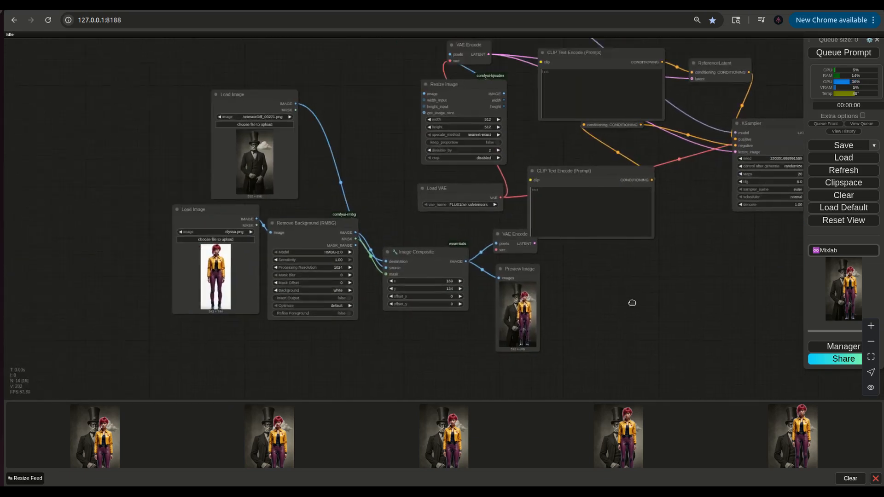
left_click_drag(584, 180, 605, 161)
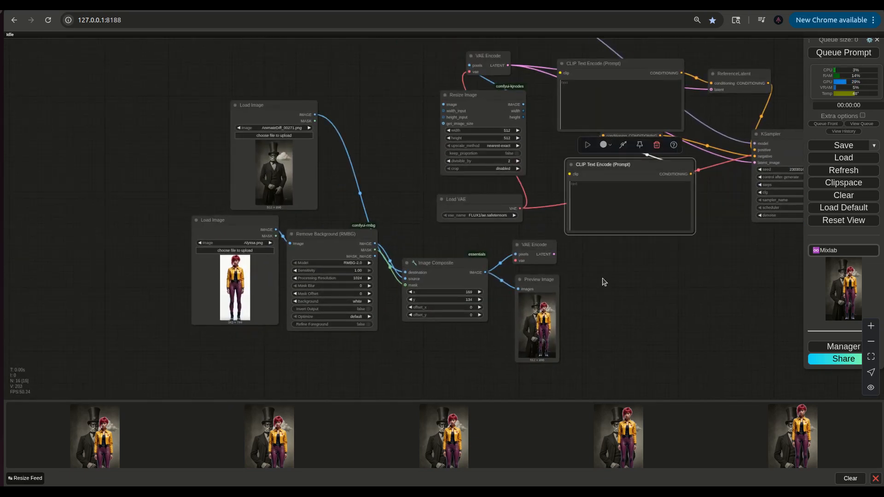
scroll(397, 200, "up", 5)
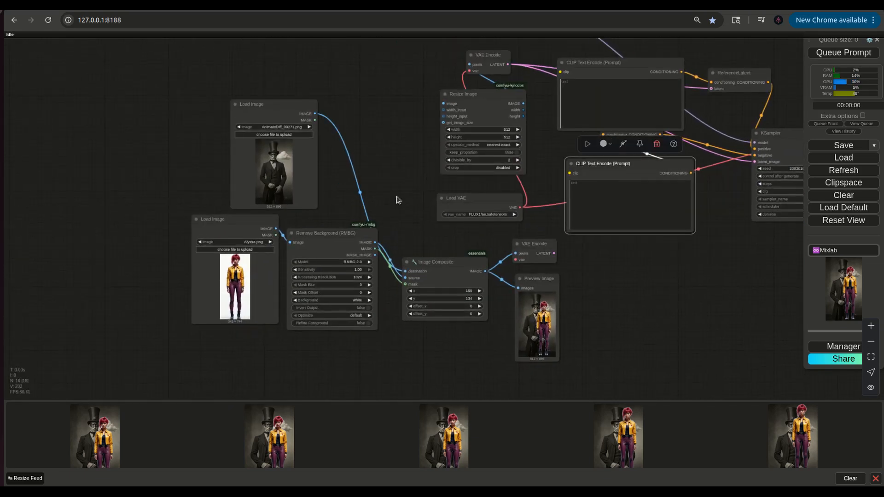
left_click_drag(326, 120, 262, 121)
left_click_drag(616, 69, 537, 77)
left_click_drag(543, 113, 543, 223)
left_click_drag(431, 273, 268, 208)
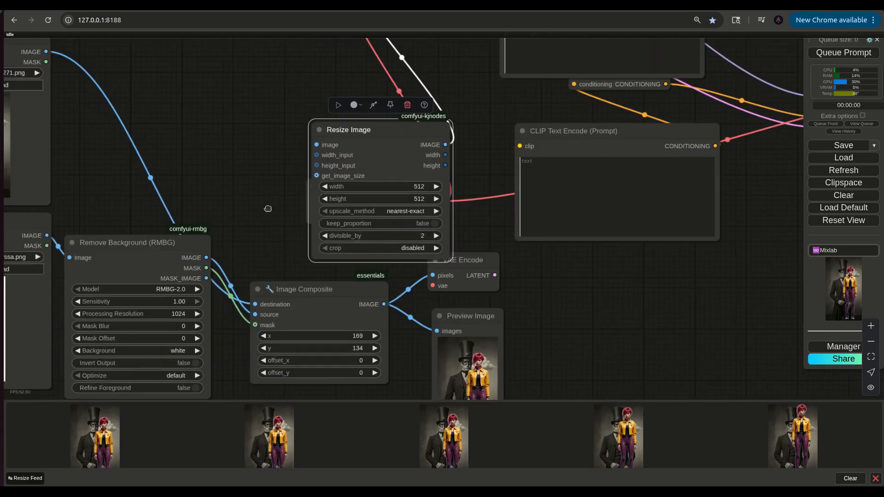
- Delete the VAE Encode node attached to Image Composite and move Resize Image beside Preview Image
left_click(470, 259)
left_click(489, 236)
left_click_drag(435, 95, 408, 55)
left_click_drag(324, 126, 502, 266)
left_click_drag(259, 203, 444, 165)
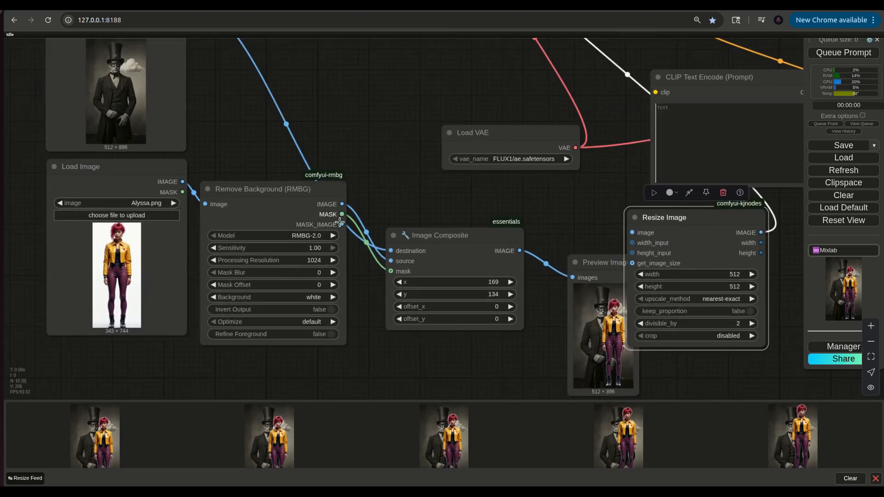
- Route Remove Background's IMAGE output through Resize Image into Image Composite's source, and place Resize Image above both nodes
left_click_drag(275, 181, 272, 291)
left_click_drag(339, 307, 632, 283)
left_click_drag(751, 286, 400, 299)
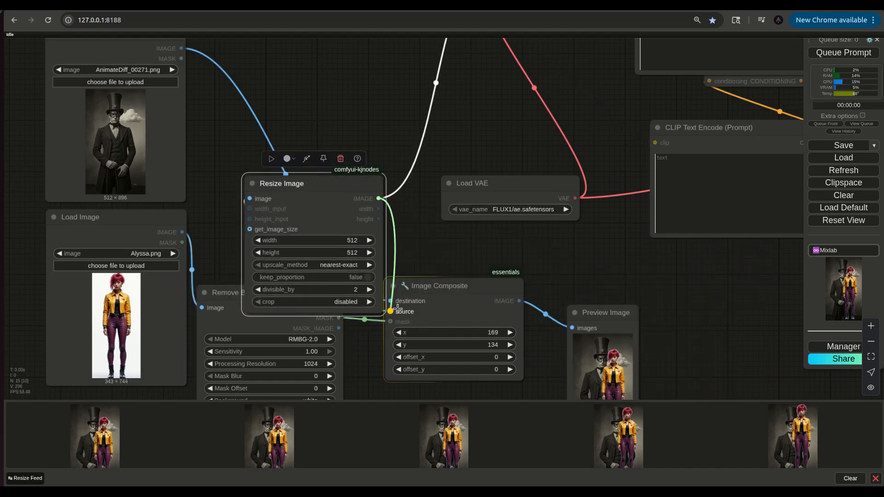
left_click_drag(324, 189, 404, 90)
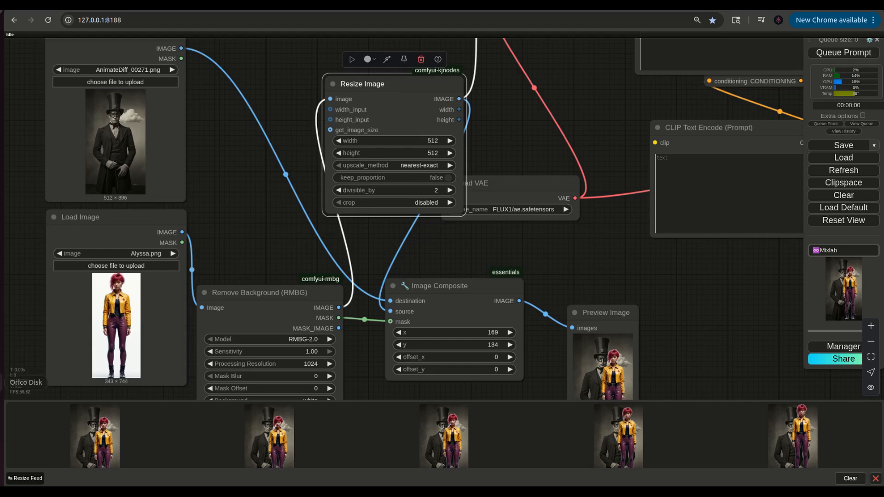
- Open the Calculator and divide the character image's height of 744 by 1.5
left_click(2, 474)
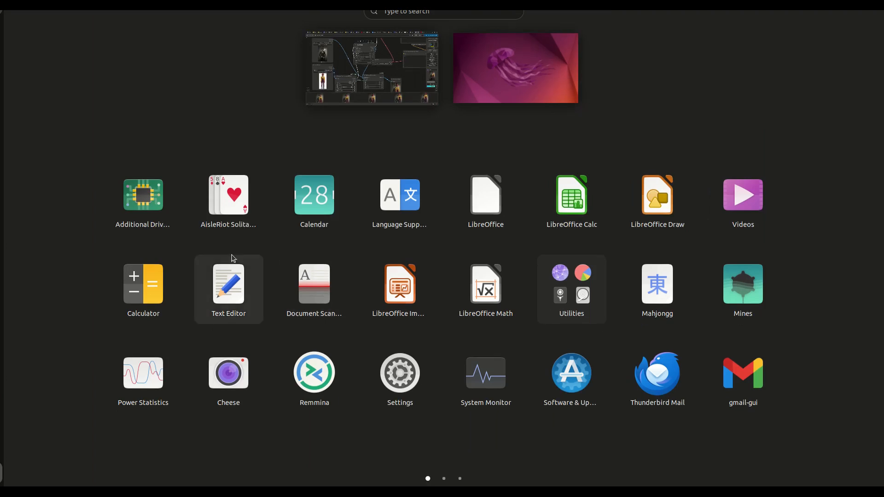
left_click(155, 293)
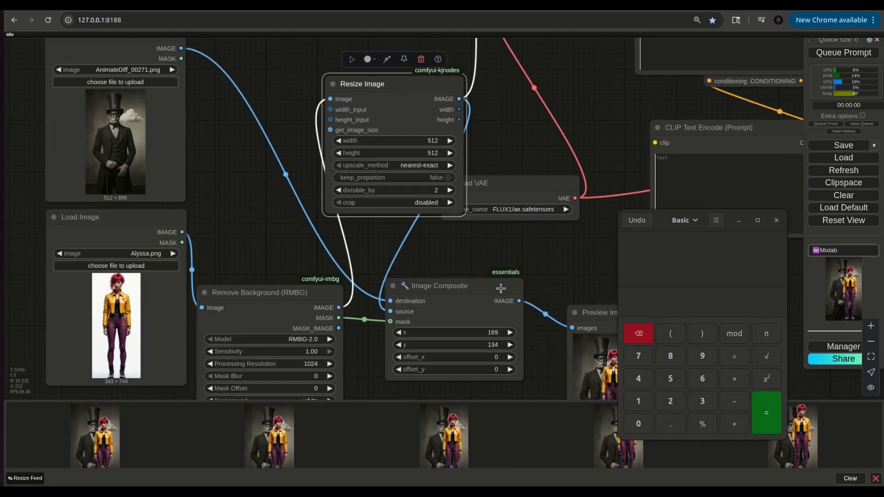
left_click(639, 296)
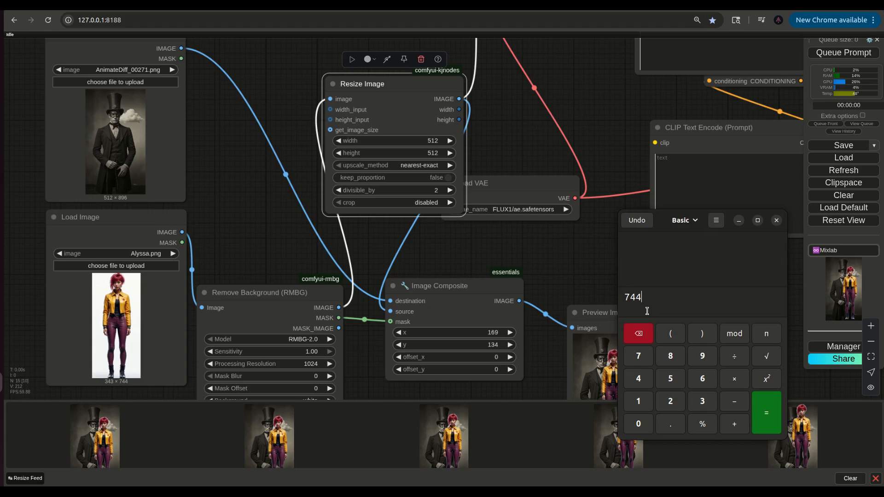
left_click(731, 359)
left_click(638, 400)
left_click(670, 424)
left_click(677, 379)
left_click(770, 409)
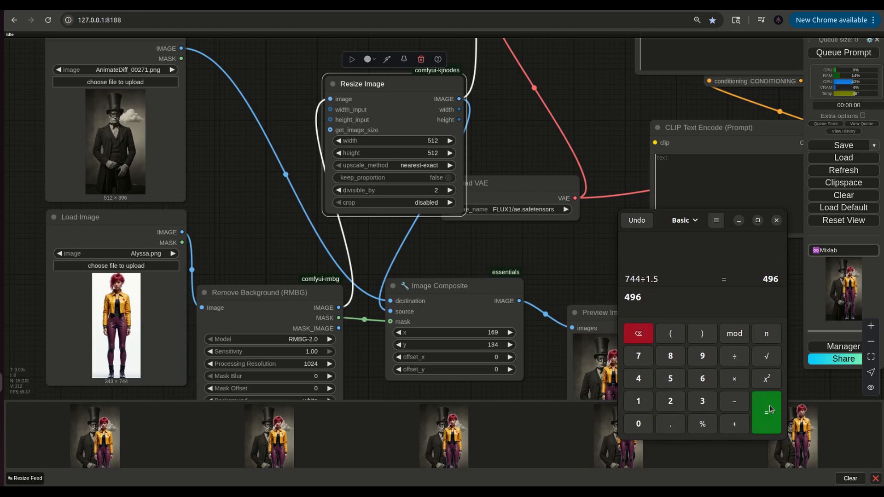
- Move Resize Image down toward Image Composite and set its height to 496
left_click_drag(450, 238, 495, 226)
left_click_drag(441, 75, 426, 140)
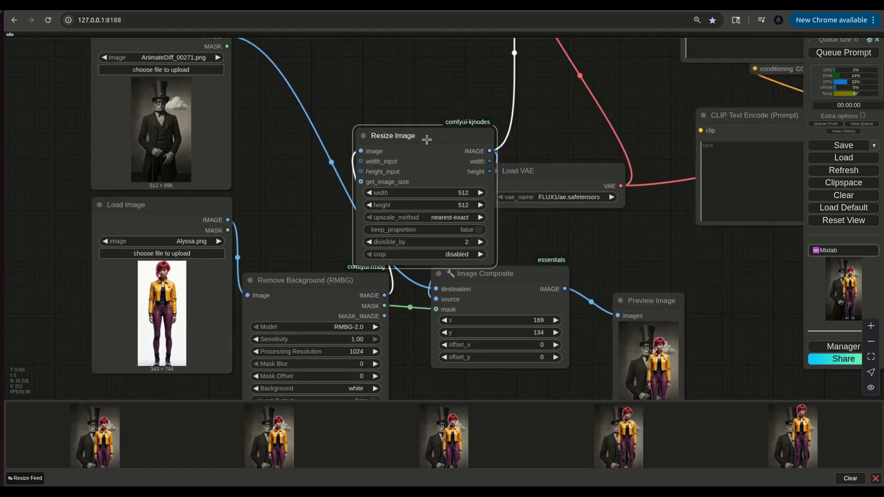
left_click(463, 194)
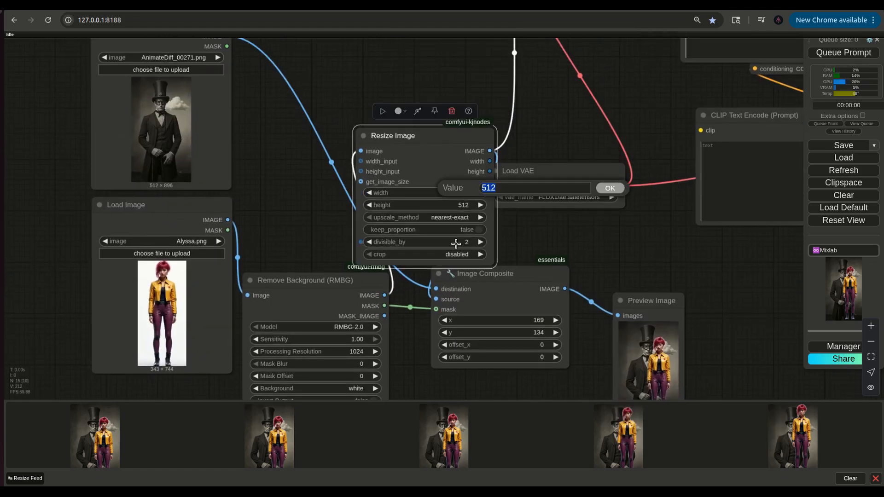
left_click(459, 205)
type("496")
key("Return")
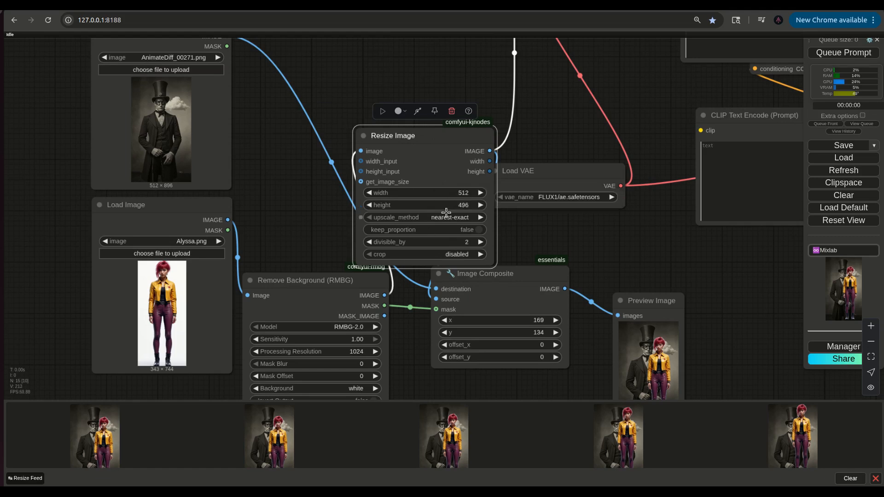
- Divide 343 by 1.5 in the Calculator and set Resize Image's width to 228
key("alt+Tab")
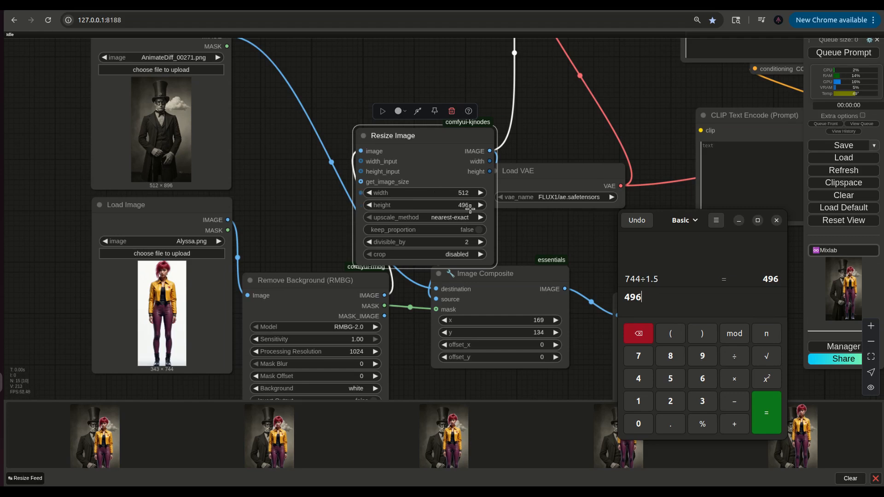
double_click(655, 299)
key("BackSpace")
type("343/1.5")
key("Return")
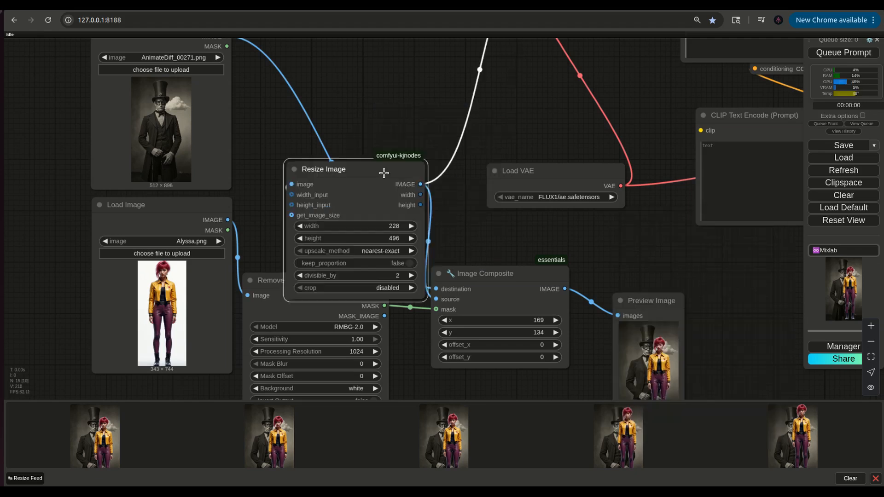
- Run the workflow with the new character size and check the result in Preview Image
left_click_drag(507, 248, 447, 229)
scroll(447, 229, "down", 2)
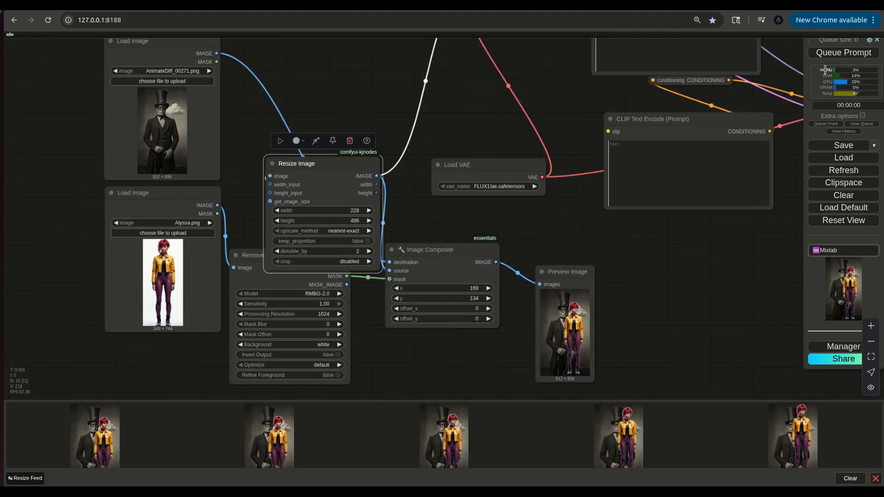
left_click(826, 124)
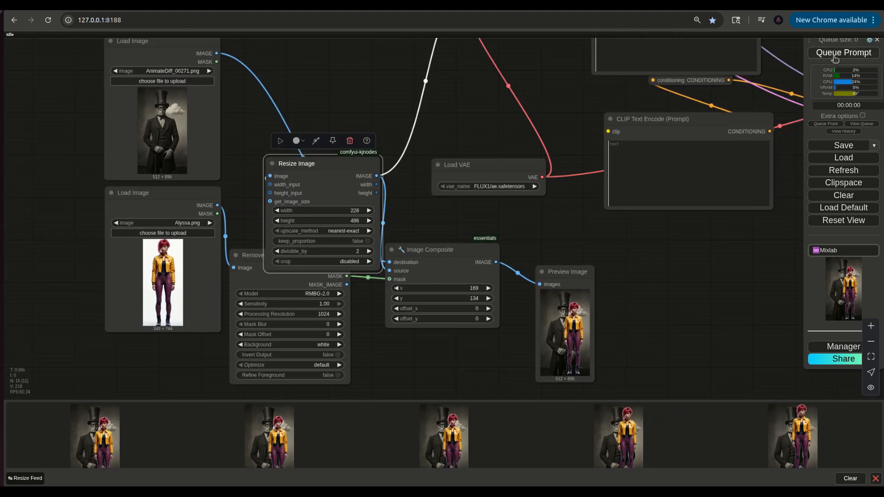
scroll(659, 322, "up", 10)
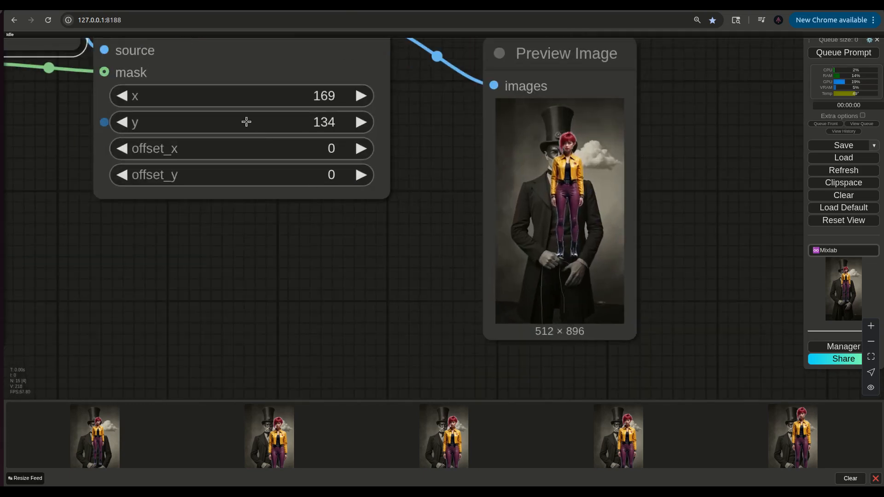
- Set Image Composite's y to 331 and x to 225, running the workflow after each change
left_click_drag(249, 124, 756, 120)
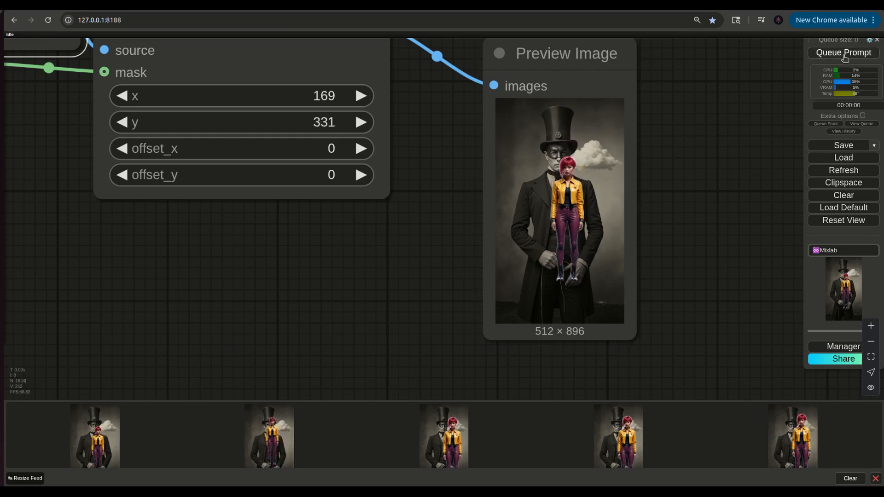
mouse_move(308, 96)
left_mouse_down()
mouse_move(331, 93)
mouse_move(300, 94)
mouse_move(318, 96)
left_mouse_up()
left_click(821, 54)
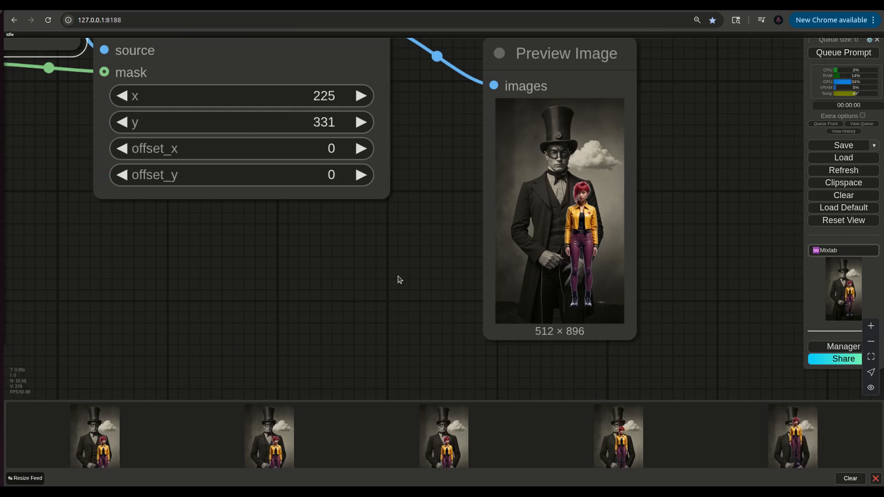
scroll(388, 272, "down", 5)
scroll(626, 174, "down", 5)
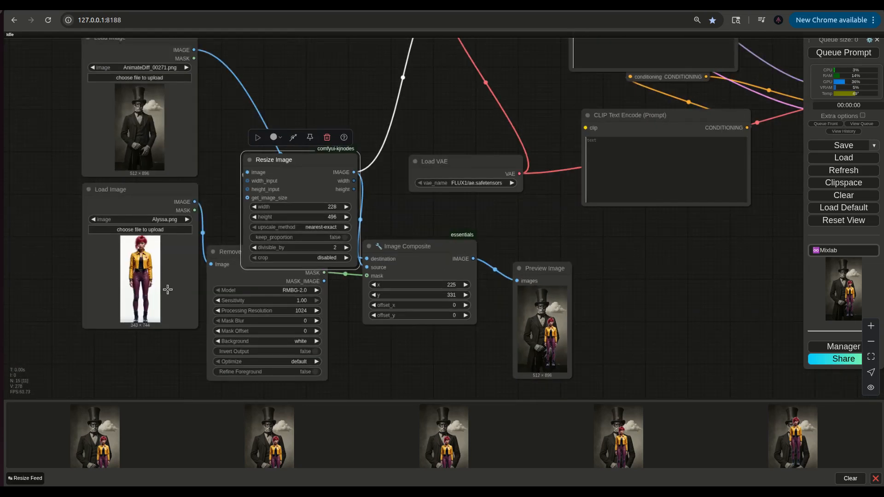
- Move Resize Image up so it no longer covers Remove Background
left_click_drag(291, 165, 310, 90)
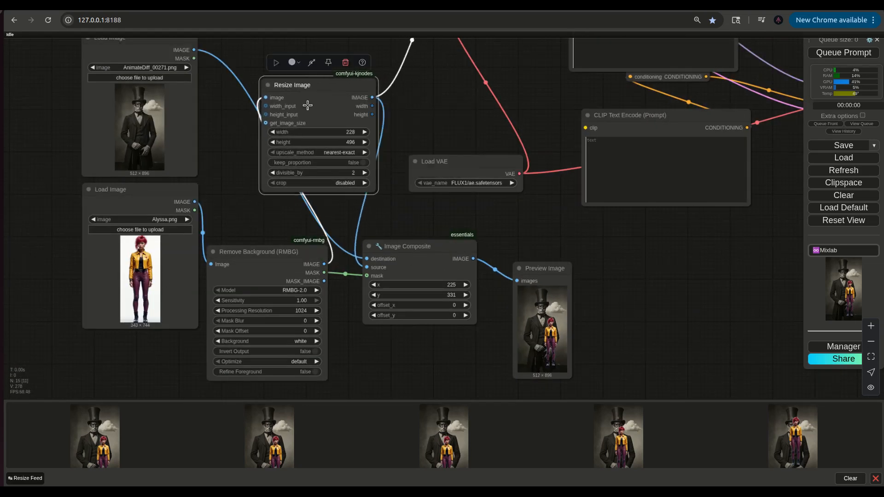
mouse_move(452, 115)
left_mouse_down()
mouse_move(440, 255)
mouse_move(441, 112)
left_mouse_up()
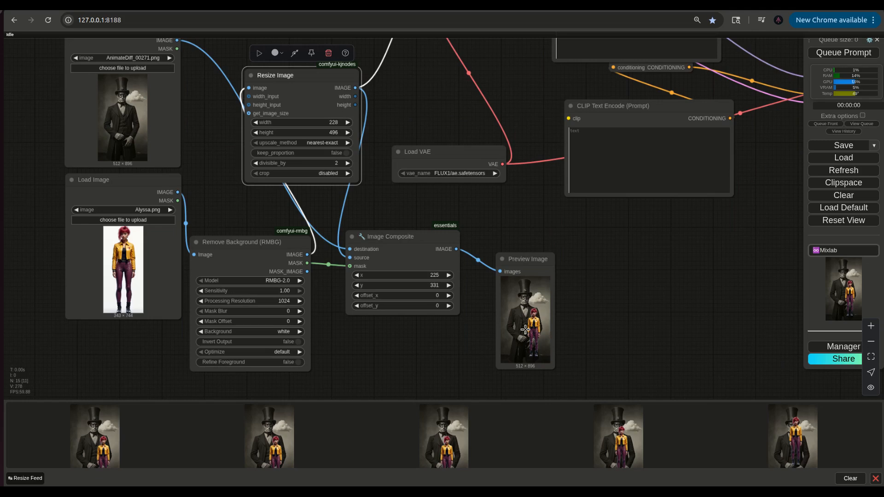
scroll(572, 248, "down", 5)
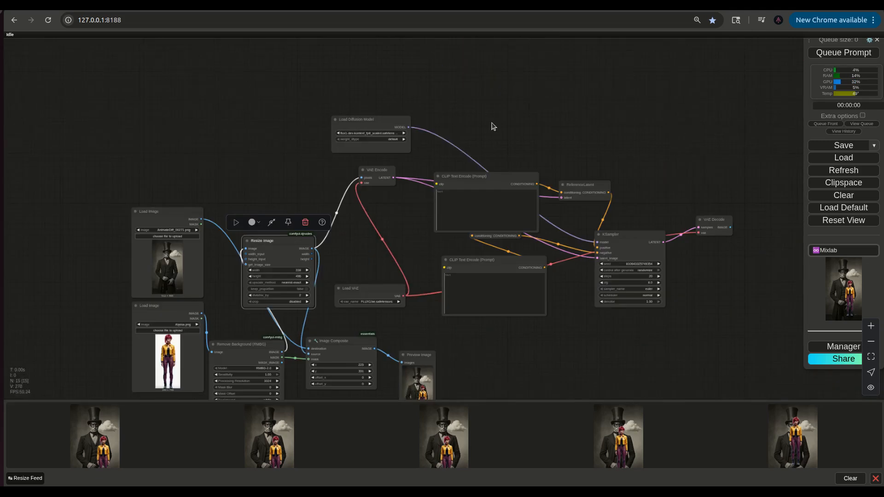
- Move VAE Encode and Resize Image nearer to Image Composite and connect Image Composite's IMAGE output to VAE Encode's pixels
scroll(576, 157, "up", 4)
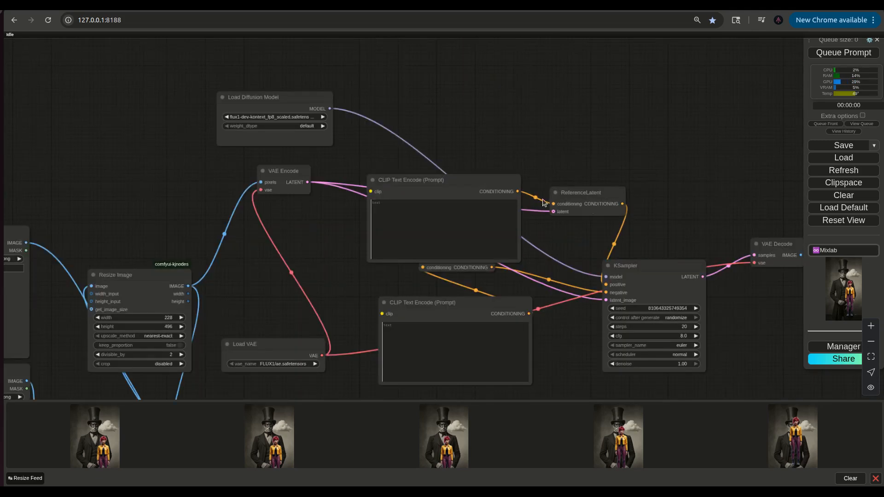
left_click_drag(300, 173, 360, 315)
left_click_drag(348, 382, 347, 224)
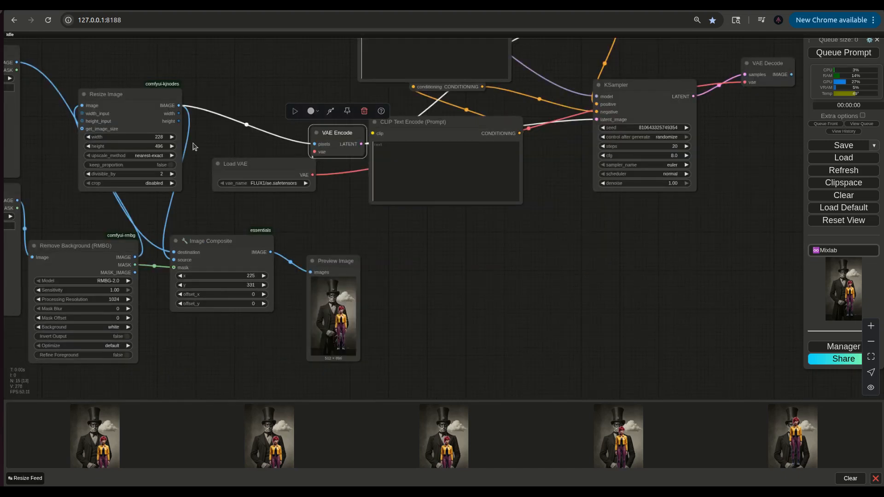
left_click_drag(149, 102, 131, 128)
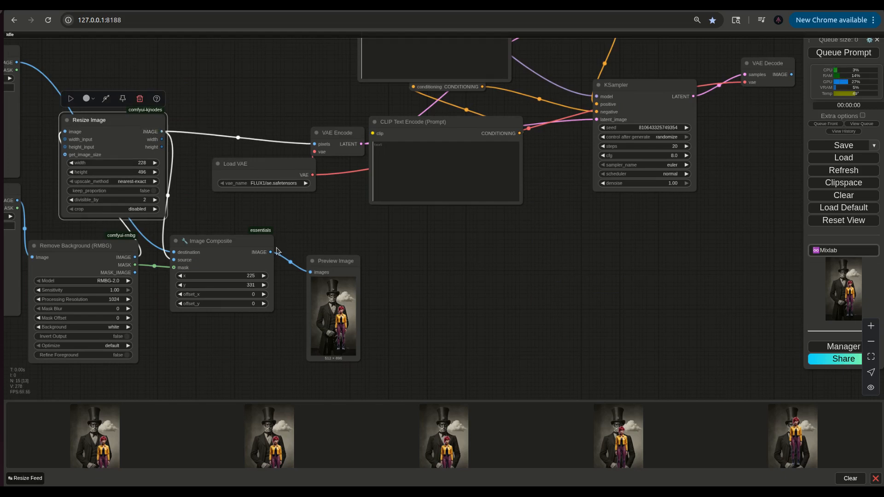
left_click_drag(270, 252, 314, 145)
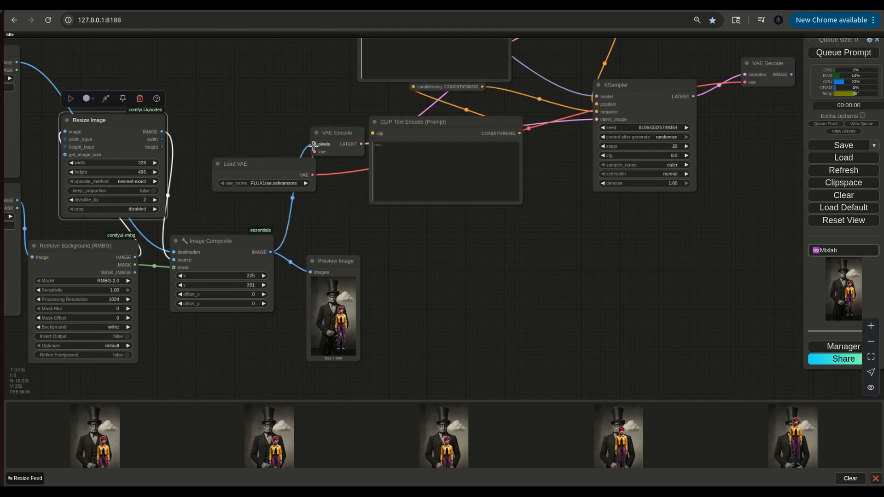
- Reposition Load VAE below the second Load Image and Load Diffusion Model above the first one
left_click_drag(253, 168, 305, 193)
left_click_drag(247, 192, 182, 287)
left_click_drag(458, 104, 411, 317)
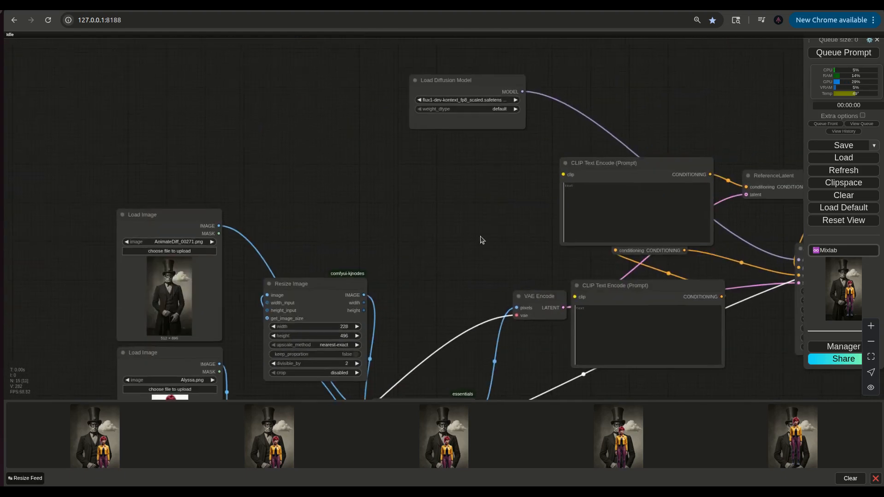
left_click_drag(462, 78, 166, 146)
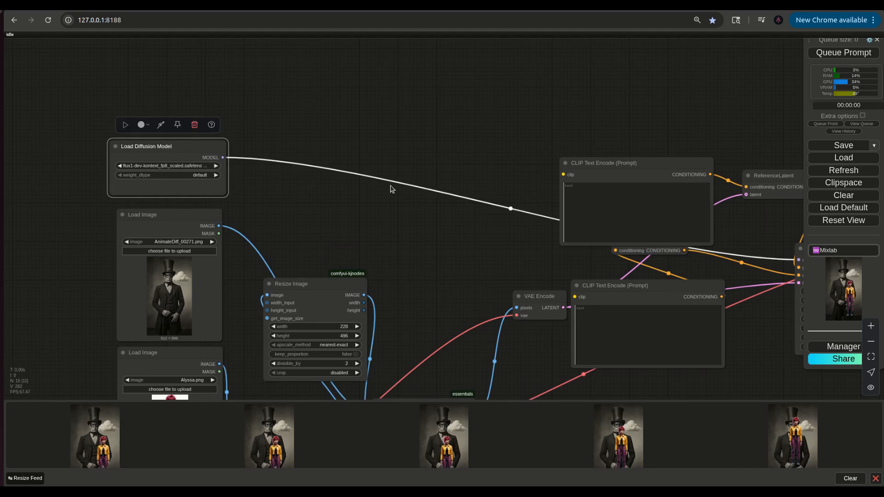
- Add a DualCLIPLoader node and connect its CLIP output to both CLIP Text Encode nodes
left_click_drag(528, 184, 406, 107)
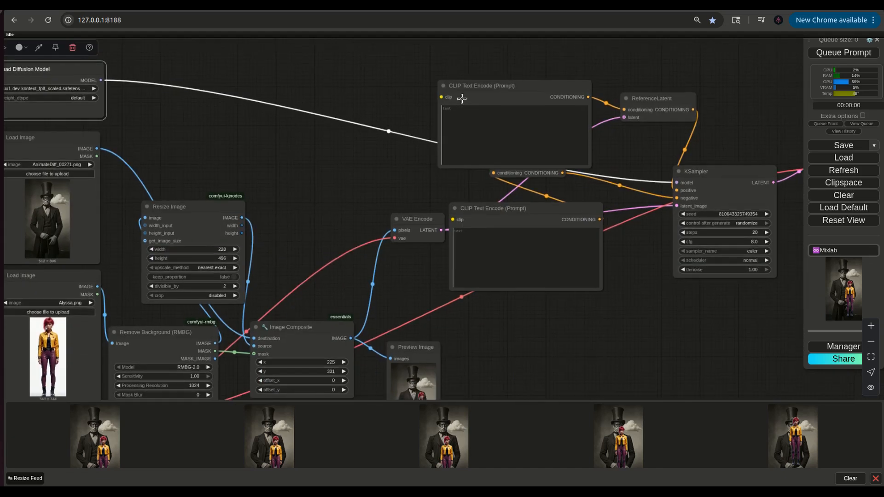
double_click(307, 111)
type("dual")
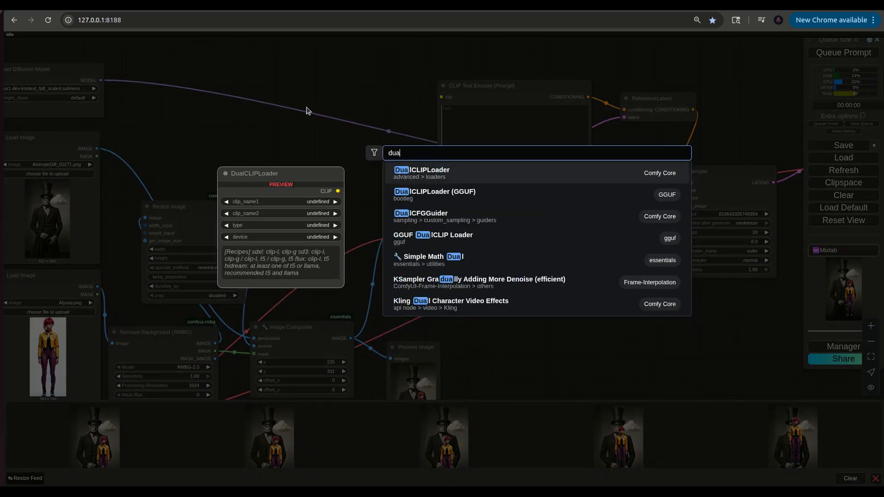
left_click(422, 172)
left_click_drag(406, 113, 441, 97)
left_click_drag(450, 220, 405, 114)
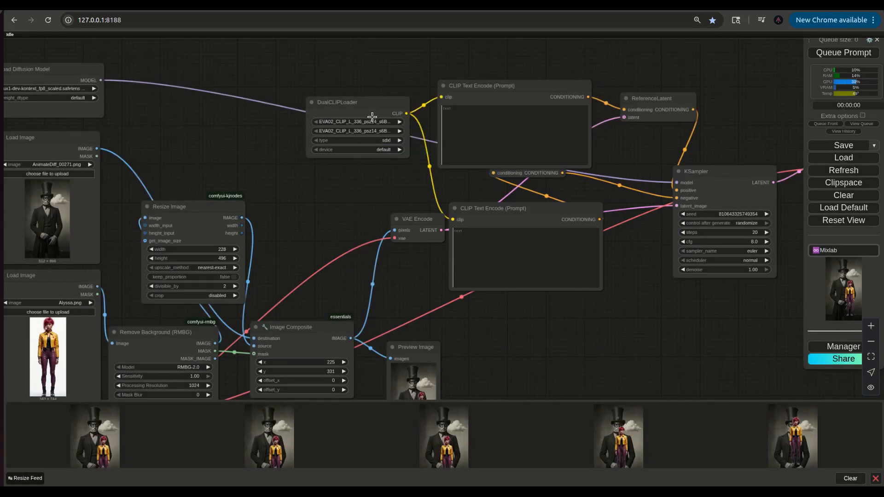
- Set DualCLIPLoader's clip_name1 to clip_l.safetensors, clip_name2 to t5xxl_fp8_e4m3fn_scaled.safetensors and type to flux
left_click(362, 121)
left_click(388, 254)
left_click(352, 131)
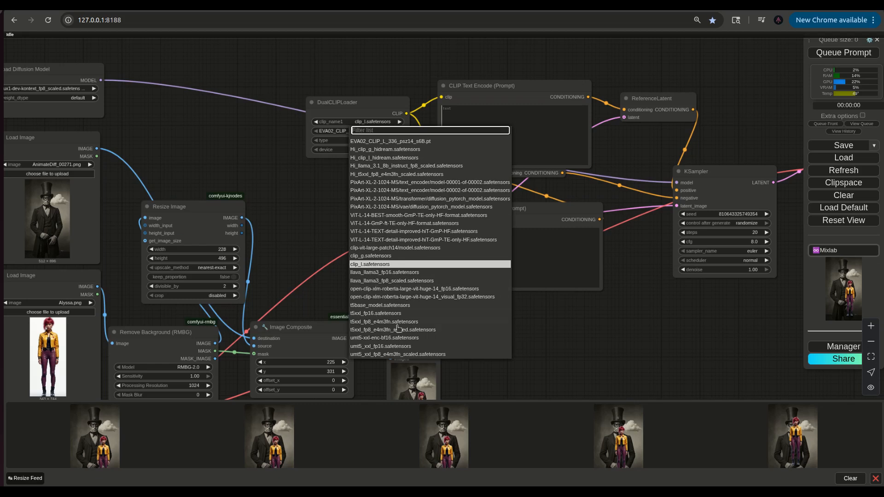
left_click(381, 329)
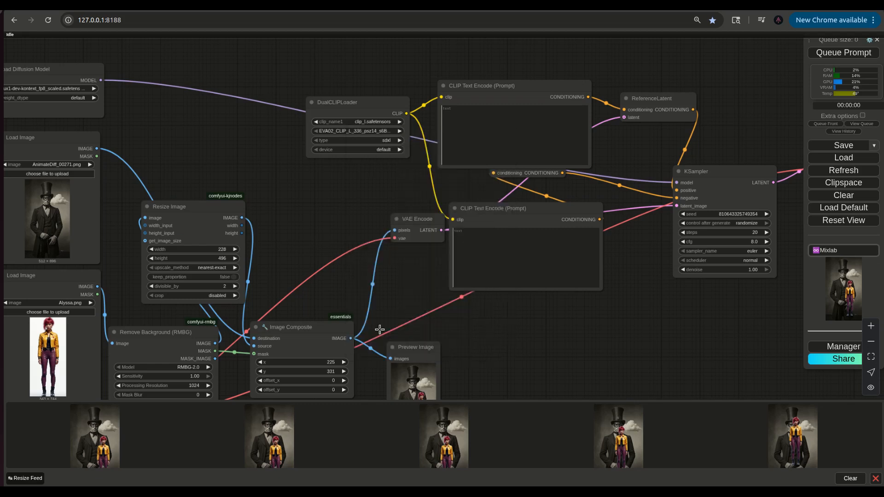
left_click(382, 140)
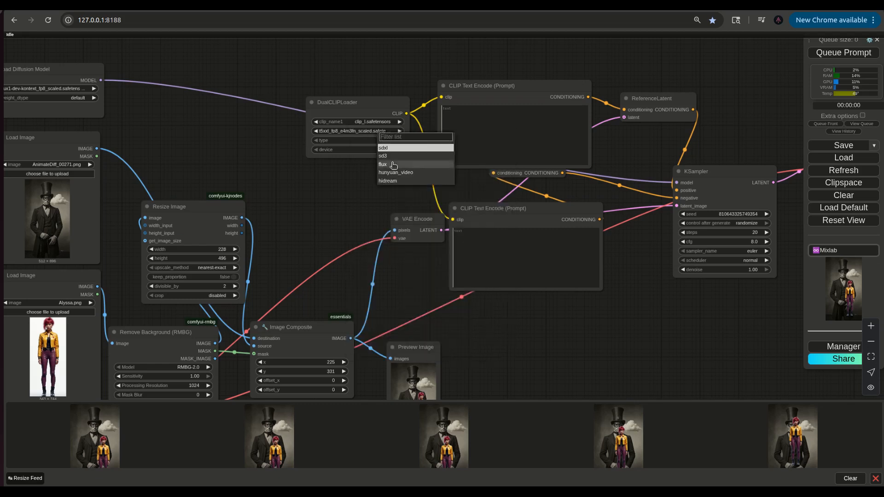
left_click(392, 165)
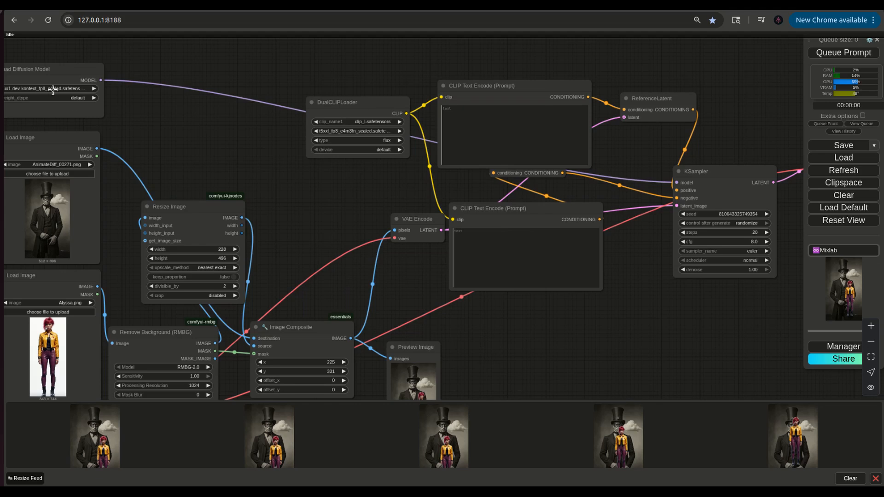
- Stack DualCLIPLoader between Load Diffusion Model and the first Load Image, aligning the loaders in one column
left_click_drag(340, 105, 173, 121)
left_click_drag(228, 75, 459, 116)
left_click_drag(257, 105, 269, 55)
left_click_drag(386, 154, 247, 108)
left_click_drag(266, 58, 265, 50)
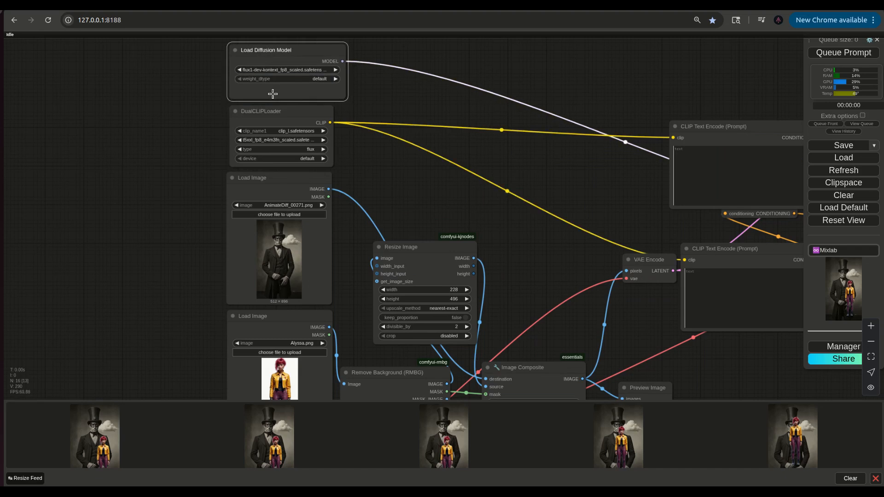
left_click_drag(271, 116, 271, 113)
left_click(320, 58)
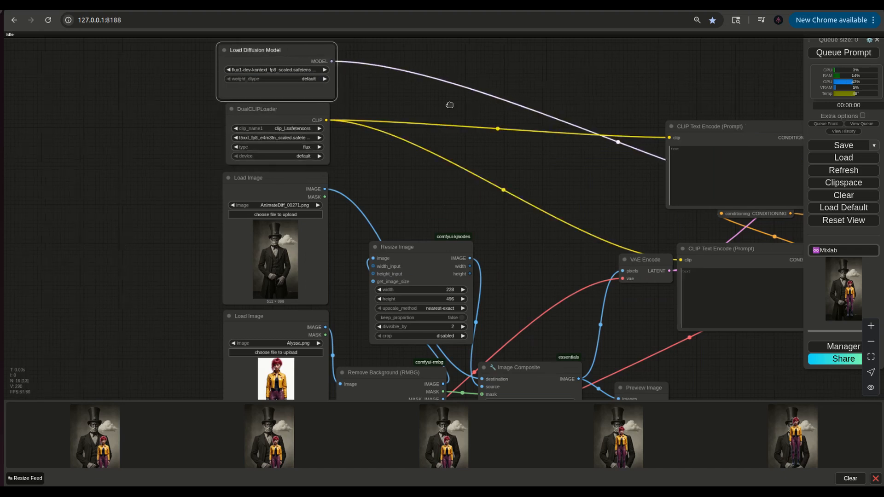
- Move both CLIP Text Encode nodes and VAE Encode closer to the loader column
left_click_drag(476, 106, 260, 104)
left_click_drag(502, 238, 411, 122)
left_click_drag(439, 269, 342, 246)
left_click_drag(559, 127, 449, 37)
- Arrange Resize Image, Remove Background, VAE Encode, Image Composite and its Preview Image compactly beside the Load Image nodes
left_click_drag(442, 259, 485, 183)
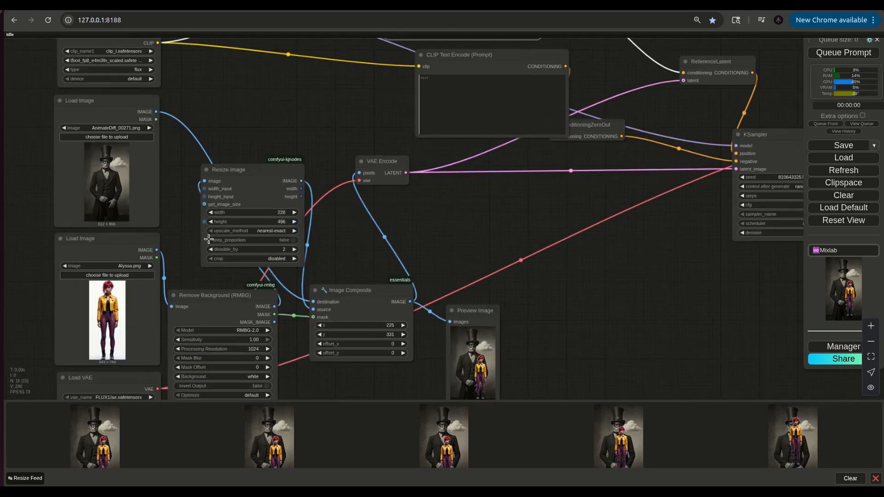
left_click_drag(348, 230, 361, 203)
left_click_drag(280, 147, 276, 58)
left_click_drag(247, 271, 249, 224)
left_click_drag(363, 263, 363, 293)
left_click_drag(276, 83, 249, 132)
left_click_drag(361, 290, 342, 225)
left_click_drag(395, 134, 334, 174)
left_click_drag(488, 283, 454, 235)
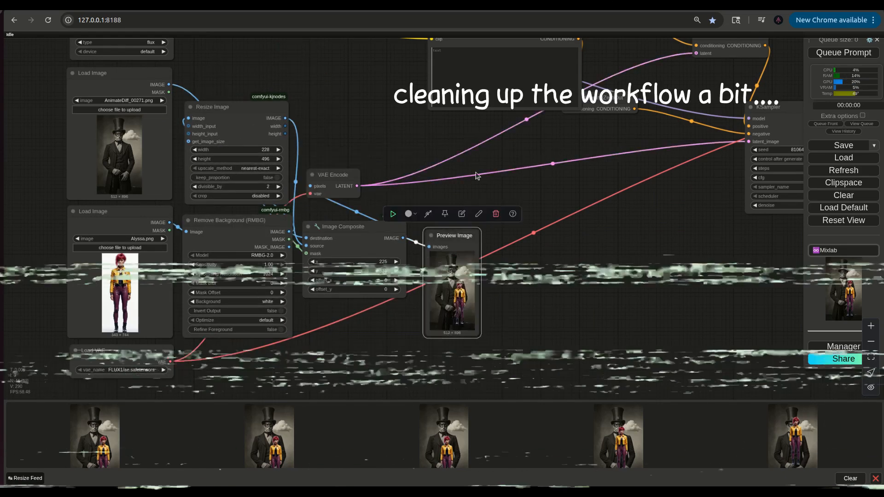
- Collapse the negative CLIP Text Encode and ConditioningZeroOut and place them side by side above Resize Image
left_click_drag(477, 178, 460, 305)
left_click_drag(454, 156, 219, 136)
double_click(184, 133)
left_click_drag(581, 224, 353, 158)
left_click_drag(217, 135, 218, 209)
left_click_drag(353, 157, 305, 209)
left_click(275, 198)
- Line up the positive CLIP Text Encode, ReferenceLatent and KSampler in a row beside the model loaders
left_click_drag(427, 53, 225, 109)
left_click_drag(707, 163, 377, 116)
left_click_drag(751, 233, 452, 115)
- Move VAE Decode beside KSampler and add a Preview Image node to its IMAGE output
left_click_drag(602, 255, 442, 221)
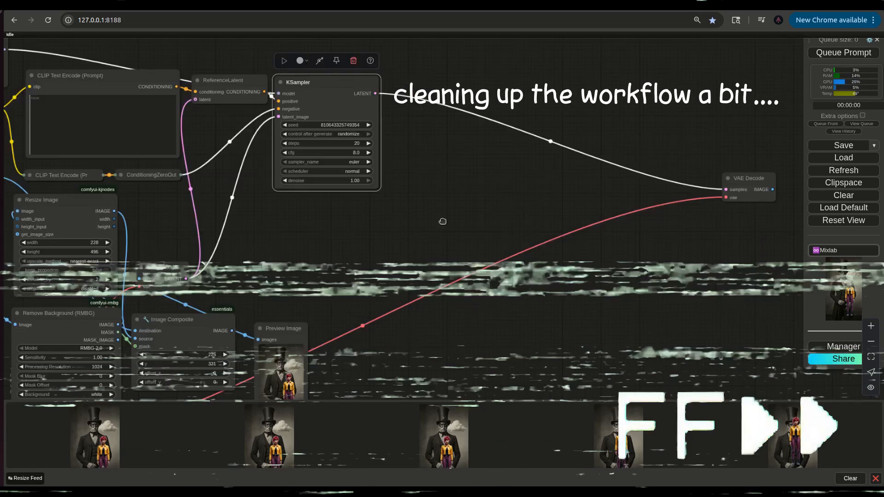
left_click_drag(746, 178, 417, 85)
left_click_drag(465, 161, 376, 137)
left_click_drag(353, 73, 375, 130)
left_click(389, 200)
- Set KSampler's cfg to 1.0 and its scheduler to simple
scroll(484, 193, "up", 5)
left_click(484, 194)
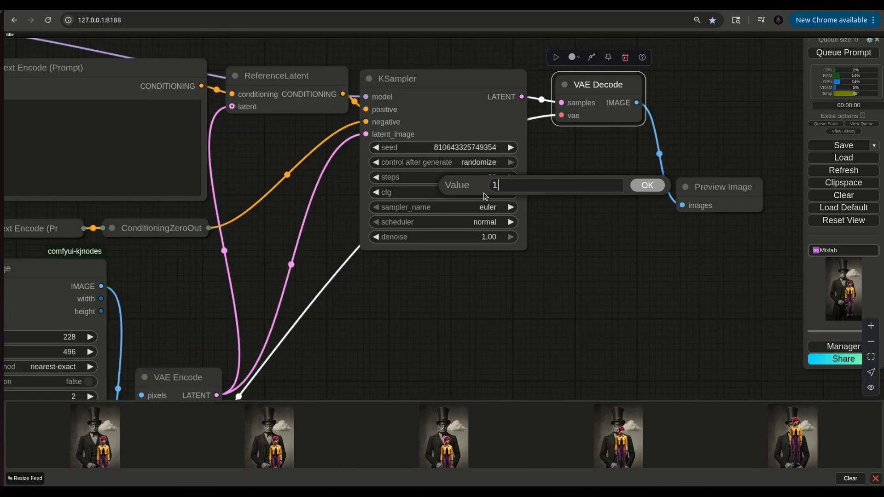
key("Return")
left_click(480, 221)
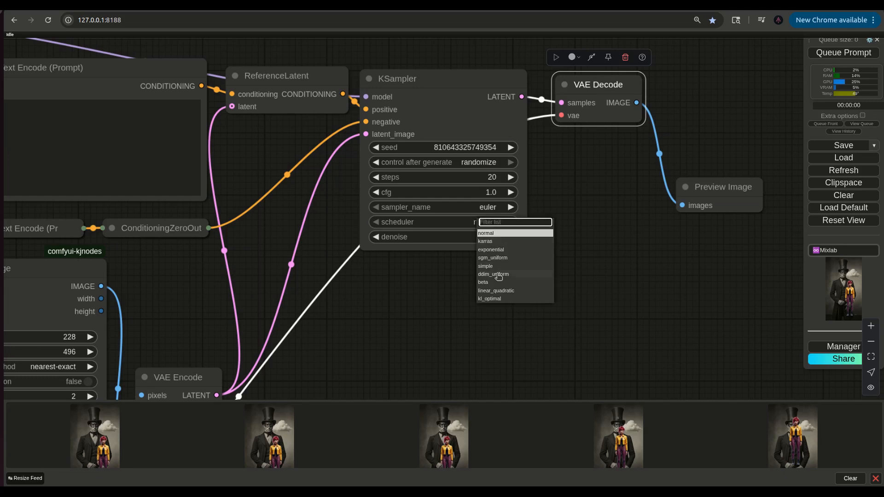
left_click(485, 266)
- Align the new Preview Image beside VAE Decode and run the workflow
left_click_drag(478, 281, 549, 297)
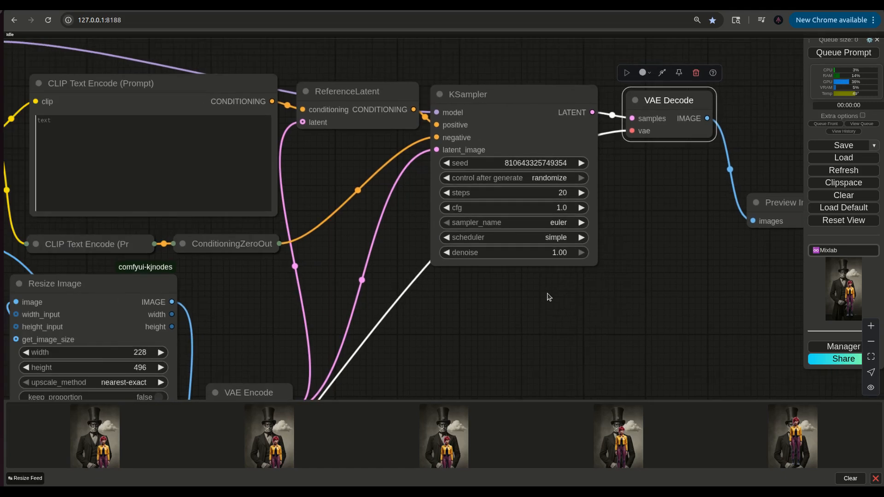
left_click_drag(396, 239, 548, 298)
scroll(626, 234, "down", 4)
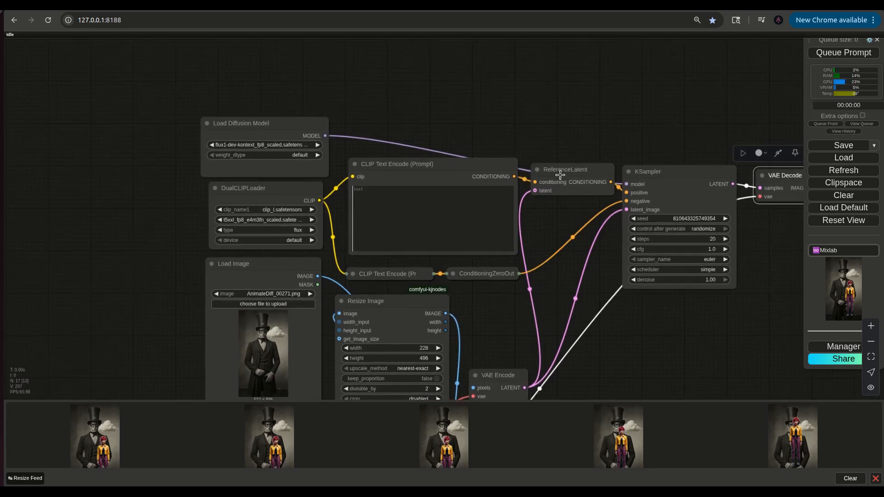
left_click_drag(778, 118, 636, 119)
left_click_drag(724, 244, 709, 175)
key("ctrl+Return")
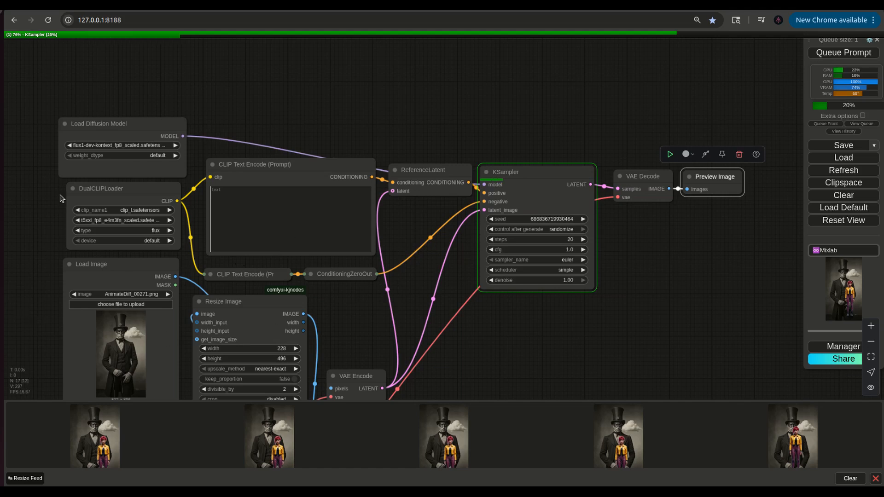
- Examine the sampled result in the Preview Image connected to VAE Decode
scroll(58, 200, "down", 3)
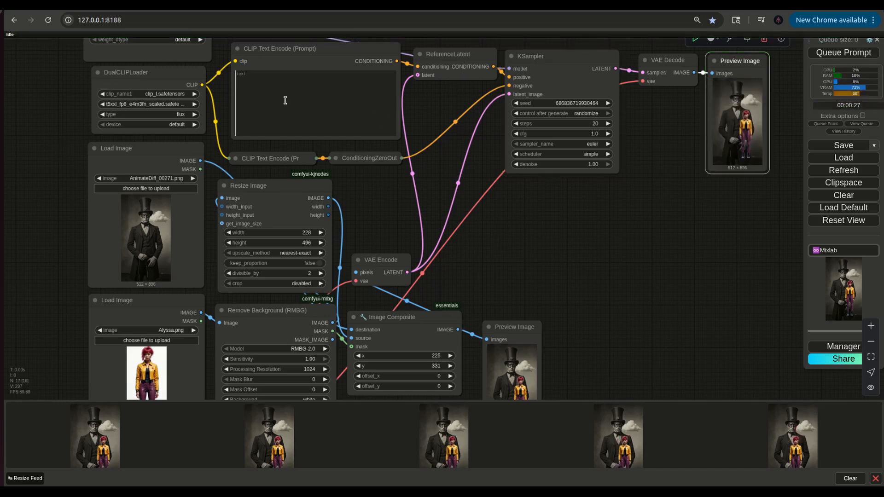
left_click_drag(566, 223, 330, 250)
scroll(483, 161, "up", 5)
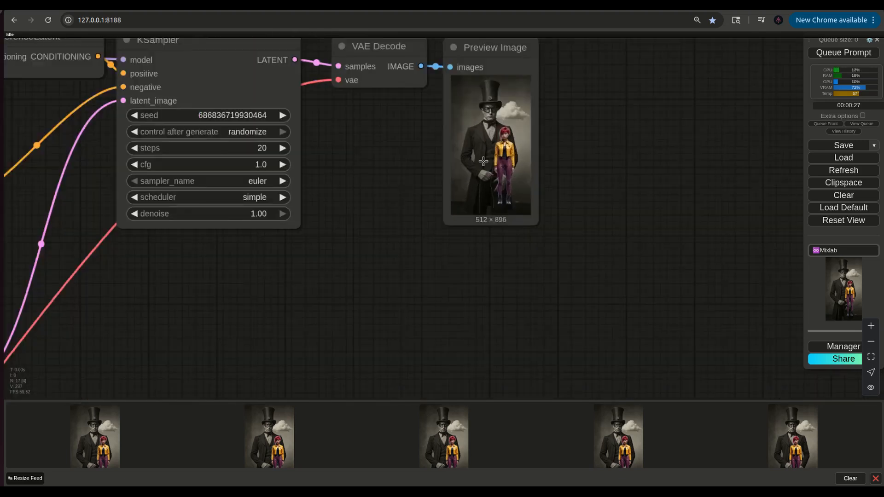
scroll(483, 161, "up", 8)
scroll(509, 158, "down", 11)
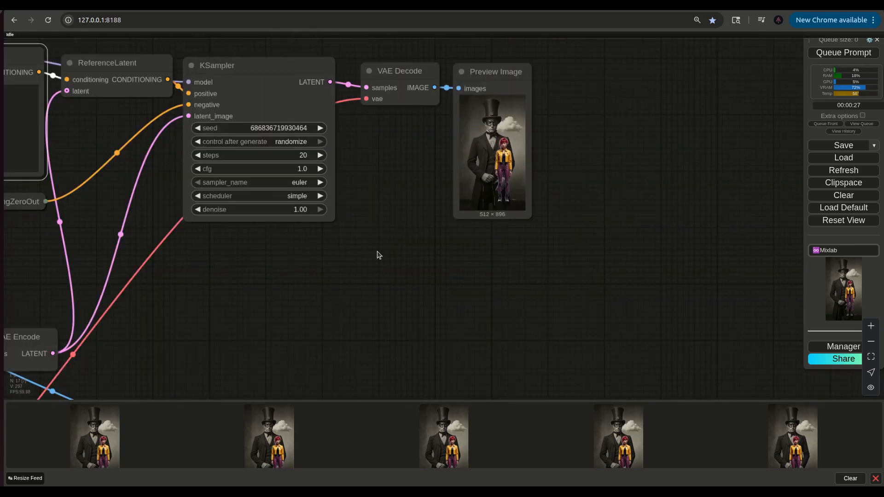
- Place the final Preview Image next to the composite's Preview Image and compare the two pictures up close
left_click_drag(490, 77, 379, 355)
left_click_drag(258, 336, 322, 2)
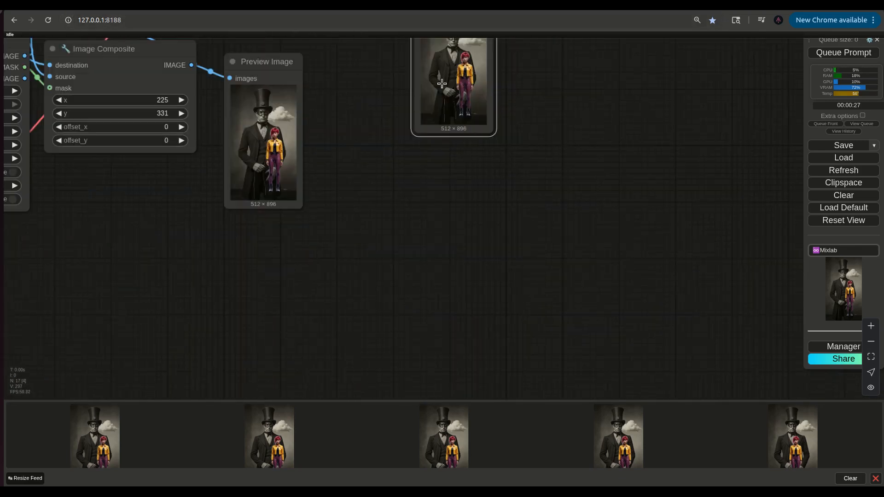
left_click_drag(362, 134, 345, 228)
left_click_drag(425, 86, 348, 168)
scroll(406, 232, "up", 7)
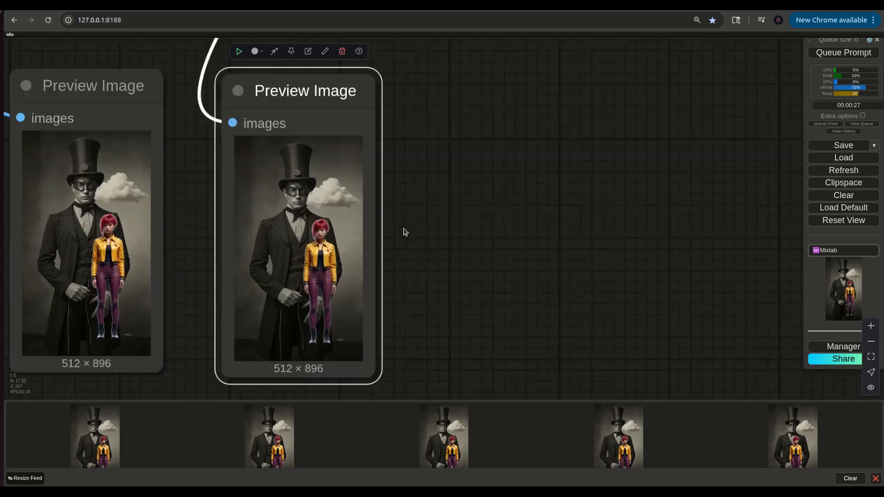
scroll(426, 260, "up", 4)
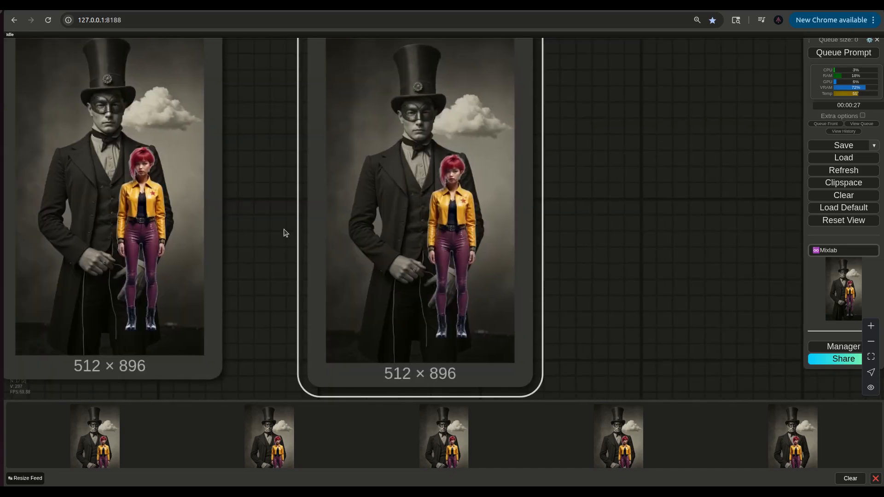
scroll(281, 233, "down", 13)
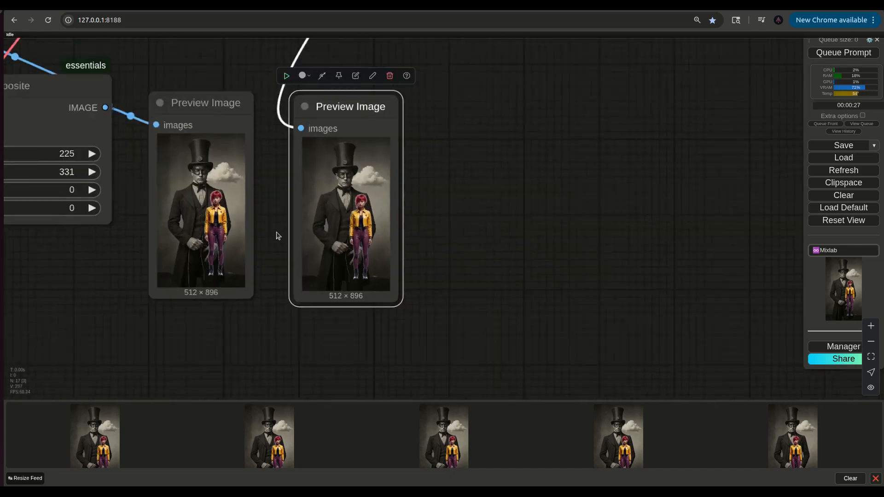
- Move the final Preview Image back beside VAE Decode
left_click_drag(332, 147, 528, 16)
left_click_drag(386, 152, 309, 425)
left_click_drag(429, 297, 392, 136)
left_click_drag(319, 302, 630, 250)
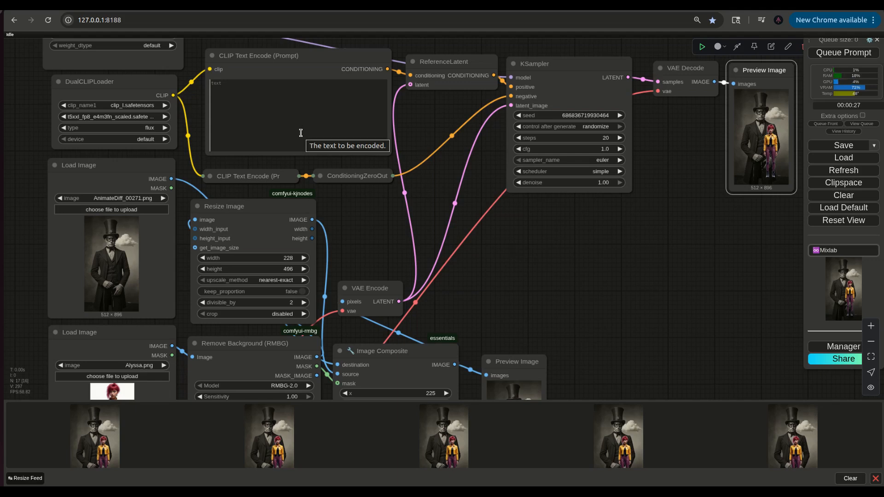
left_click_drag(29, 168, 31, 239)
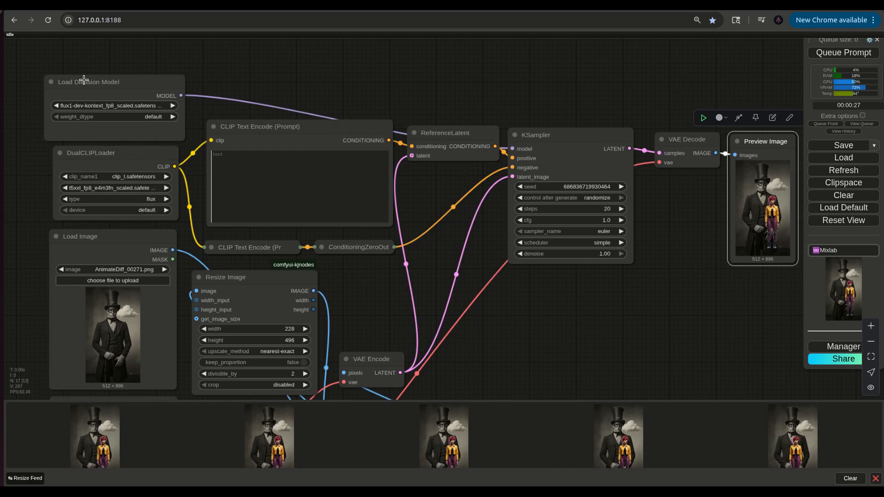
left_click(245, 174)
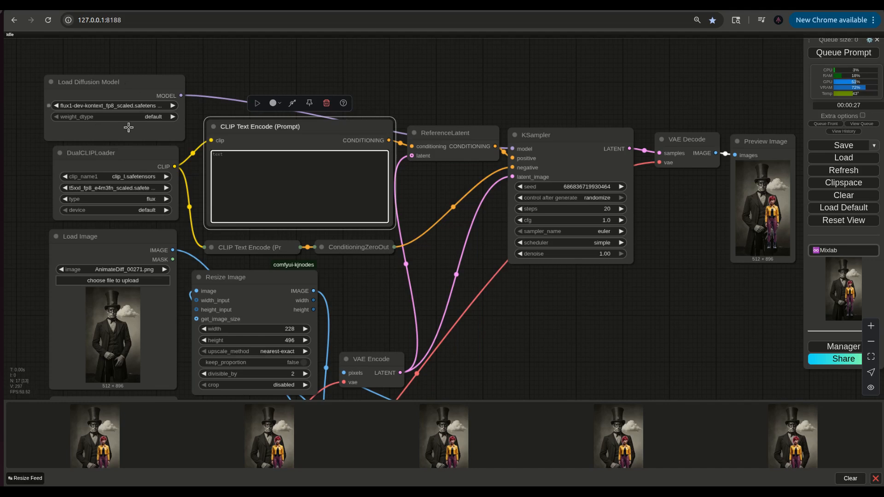
left_click(514, 306)
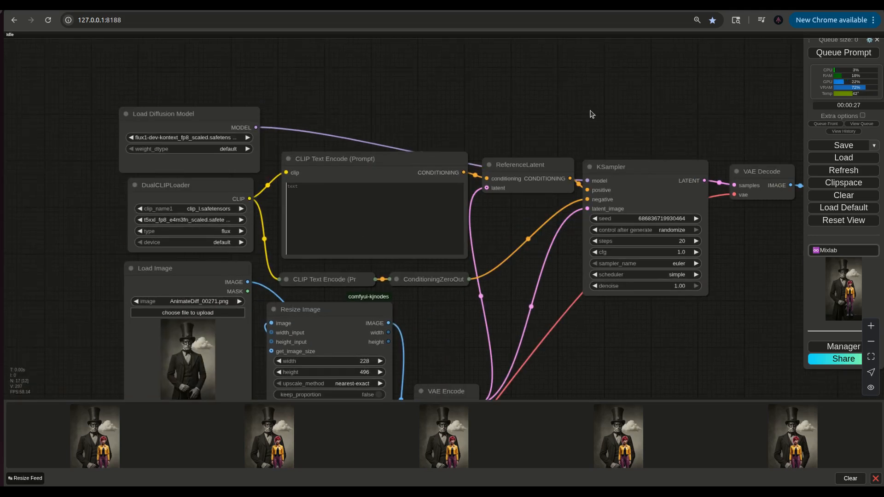
left_click_drag(592, 115, 471, 109)
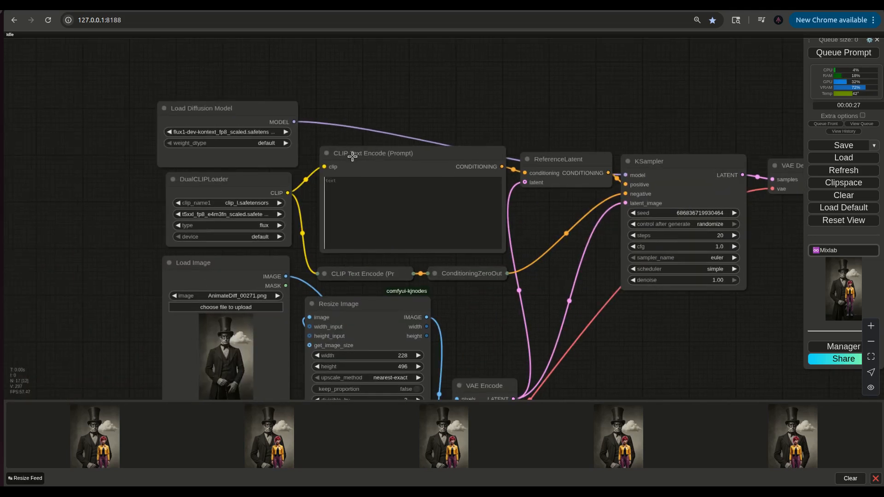
- Move the positive CLIP Text Encode node above the loaders' links and place the final Preview Image beside it, above ReferenceLatent
scroll(365, 211, "up", 5)
left_click(365, 212)
left_click_drag(649, 257, 427, 307)
scroll(427, 307, "down", 6)
left_click_drag(738, 249, 405, 108)
scroll(319, 189, "up", 8)
- Start the positive prompt with "Place the young Asian woman with short hair, wearing a leather jacket"
type("PL")
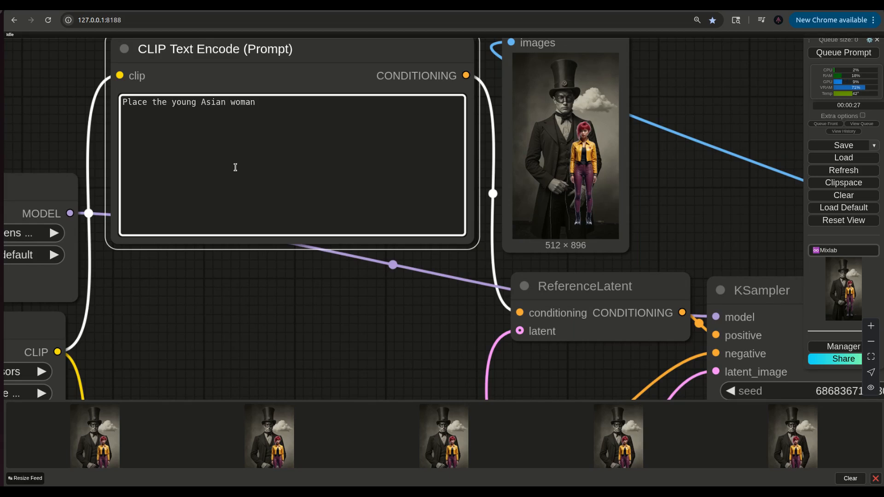
type("with short hair, wearin a")
key("BackSpace")
key("BackSpace")
key("BackSpace")
type("f")
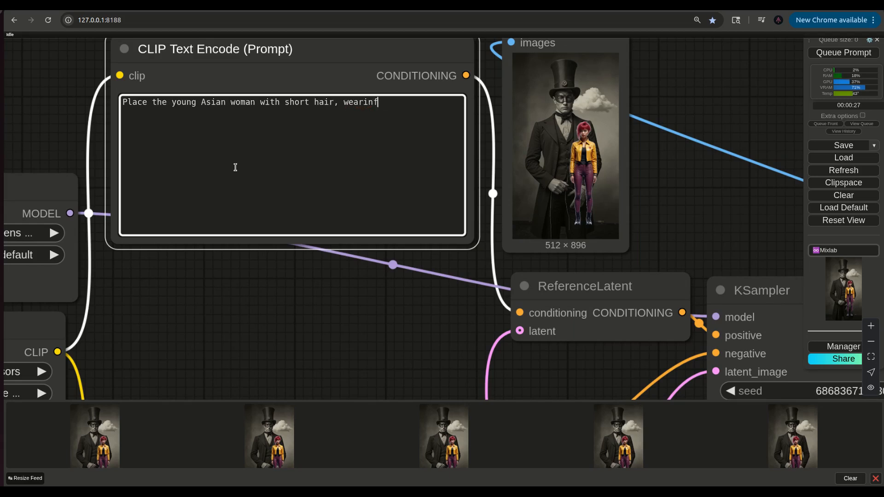
type("geather jacket")
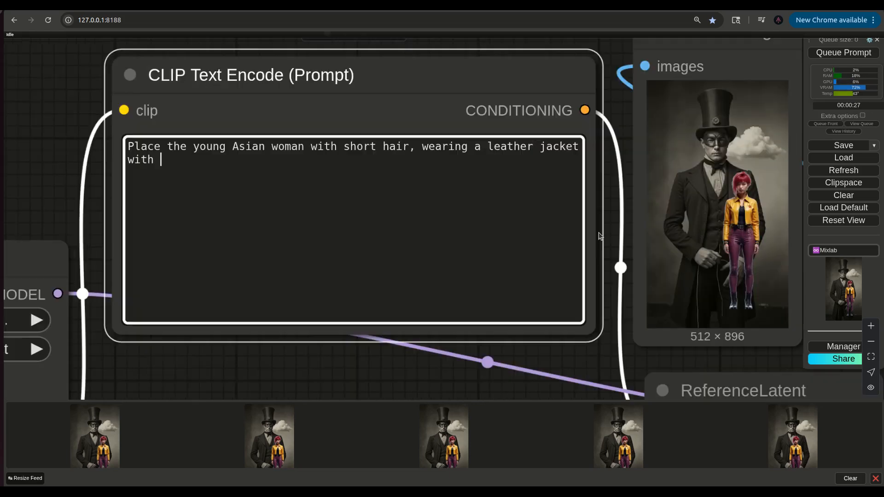
- Continue the woman's description in the prompt with "with striped cuffs with a star on it and tight leather pants"
type("striped cuffs wi")
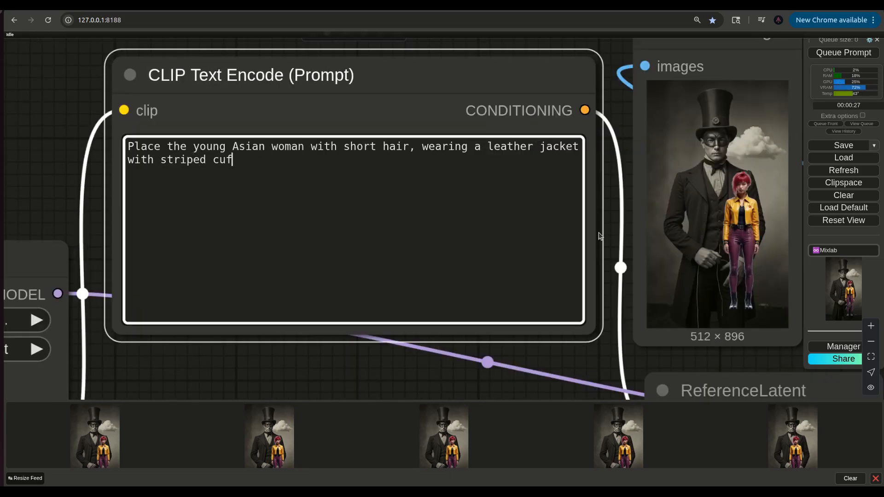
type("th a star on it and ")
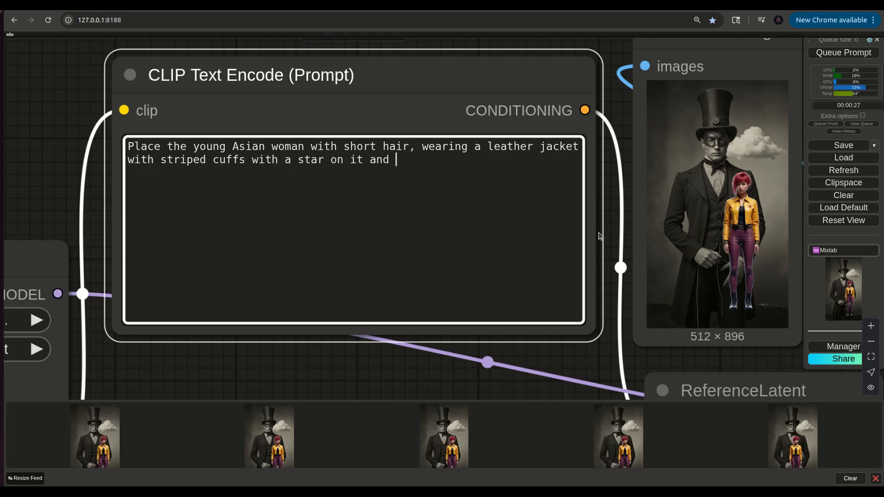
type("tight leat")
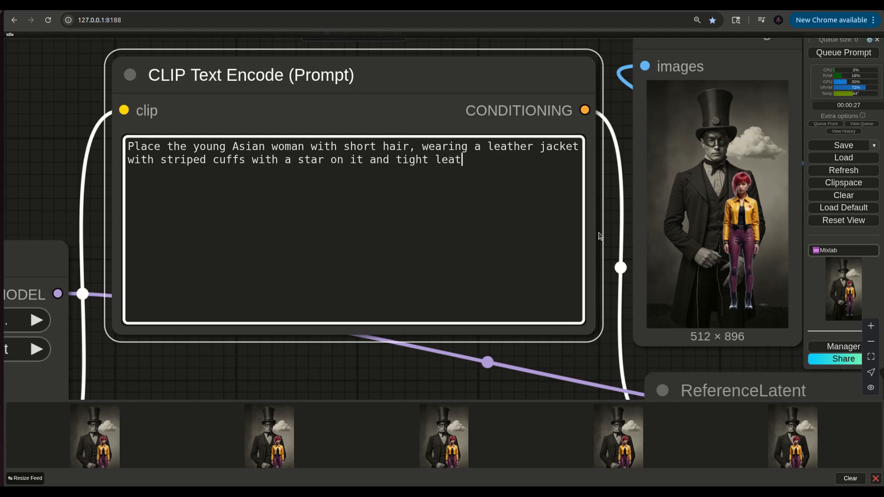
type("her pants.")
key("BackSpace")
- Add "in the lap of the man with a Top Hat wearing a tuxedo and masquerade mask sitting" to the prompt
type("in the lap of the man with a Top Hat")
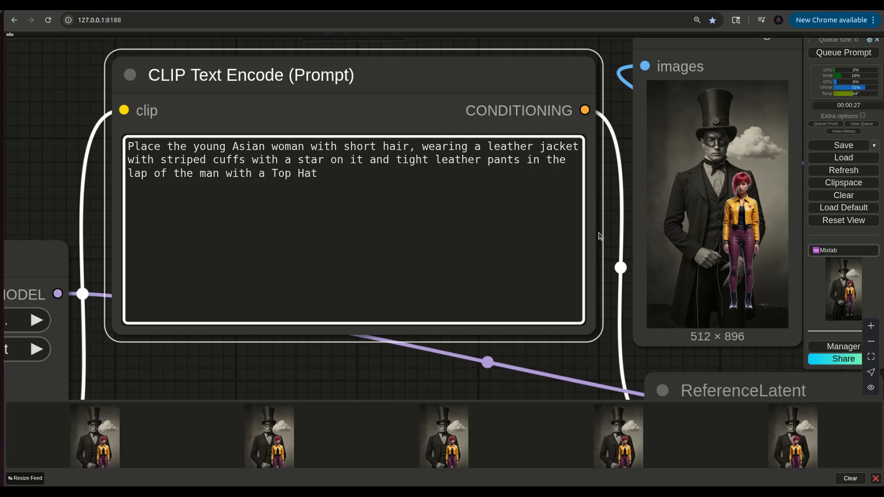
type(" and")
key("BackSpace")
key("BackSpace")
key("BackSpace")
key("BackSpace")
type("wearing a tuxedo and masp")
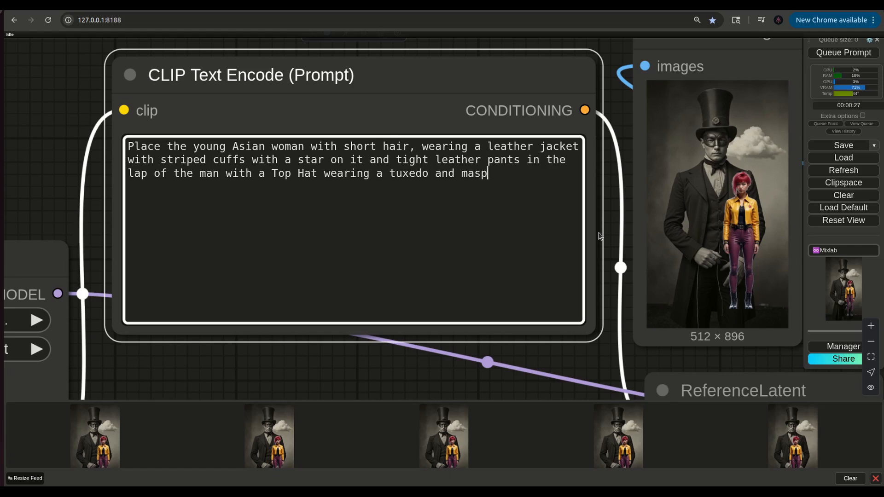
key("BackSpace")
type("querade mn")
key("BackSpace")
type("ask sitting a")
- Finish the prompt with "on a stool. There is a white cloud in the background." and run the workflow
key("BackSpace")
key("BackSpace")
type("in")
key("BackSpace")
key("BackSpace")
key("BackSpace")
type("on a stool")
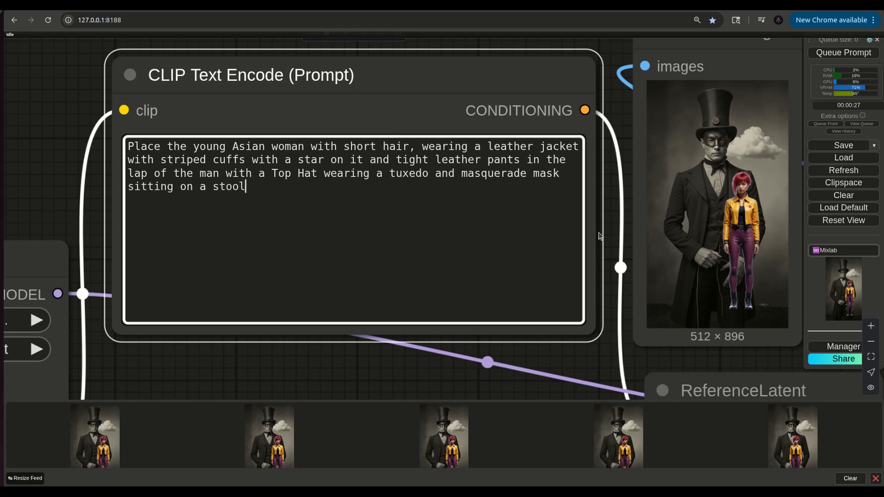
type(". There is a white cloud in the background.")
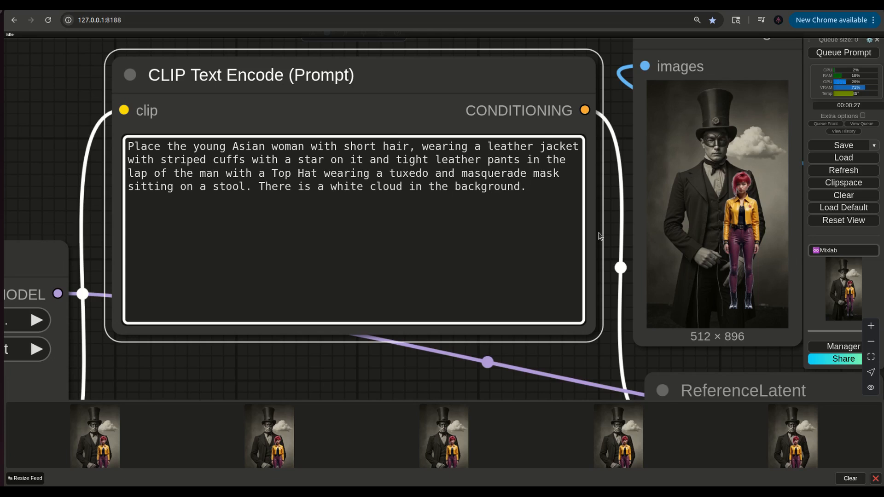
key("ctrl+Return")
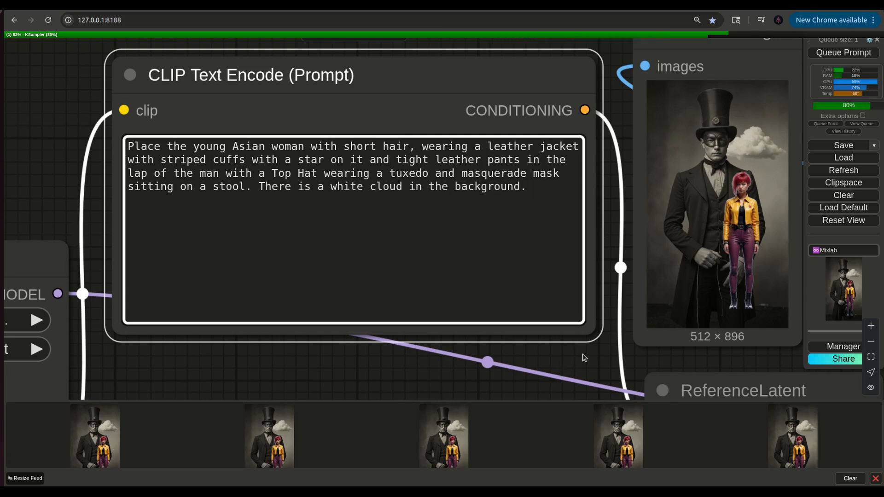
- Examine the prompted result up close in the Preview Image, checking both figures, their clothing and the background
scroll(585, 355, "down", 2)
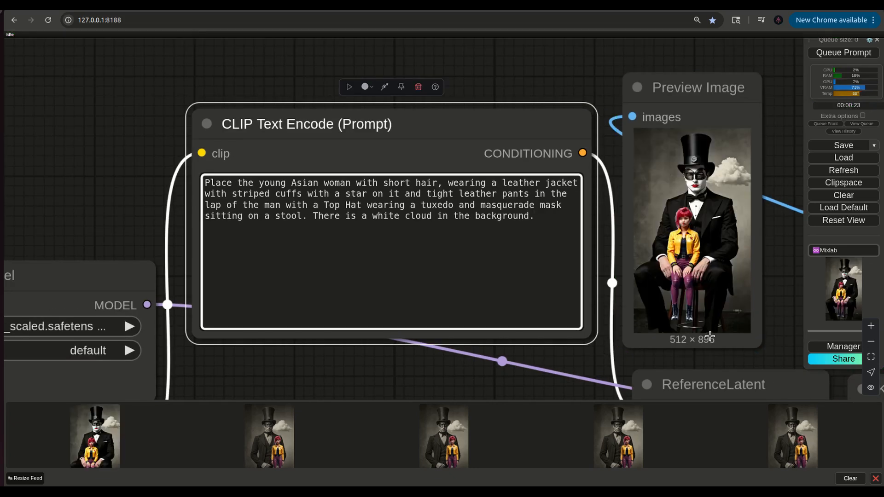
scroll(686, 248, "up", 3)
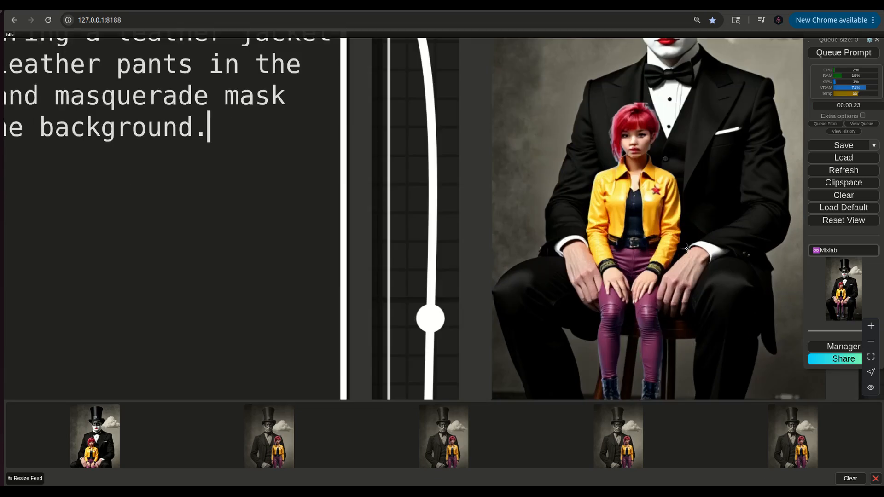
scroll(686, 248, "down", 3)
scroll(649, 235, "down", 2)
scroll(648, 236, "up", 8)
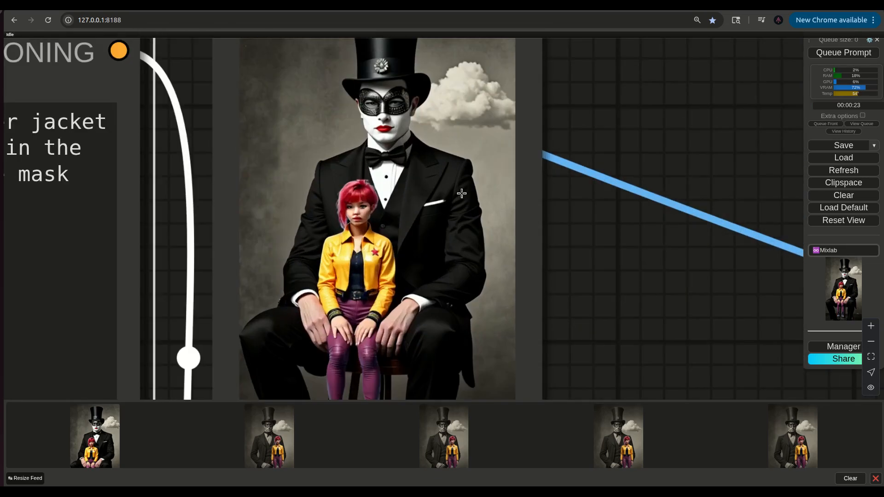
scroll(463, 193, "down", 2)
left_click_drag(562, 122, 714, 130)
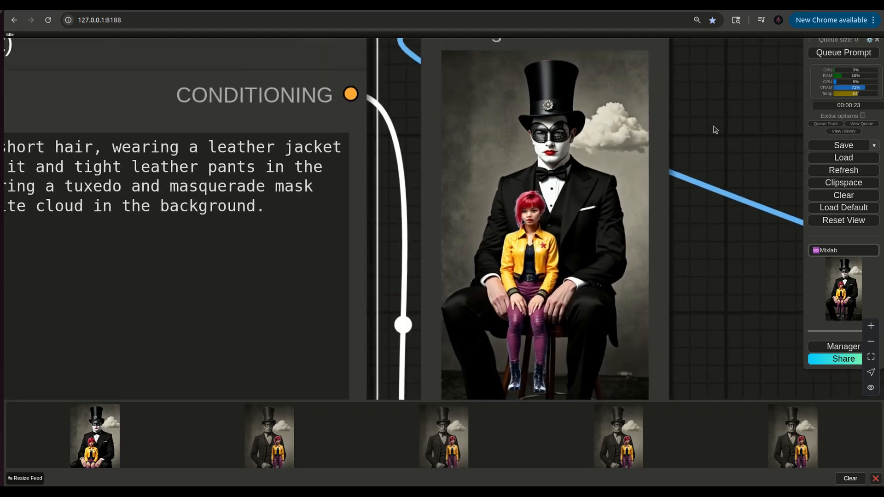
scroll(714, 130, "down", 5)
- Insert "eye" between "masquerade" and "mask" in the prompt and run the workflow again
left_click(437, 165)
type("eye")
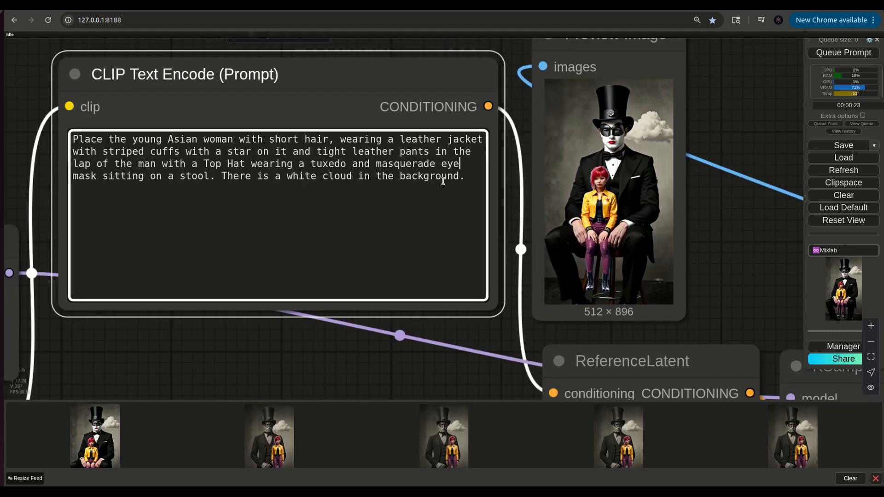
scroll(647, 250, "up", 6)
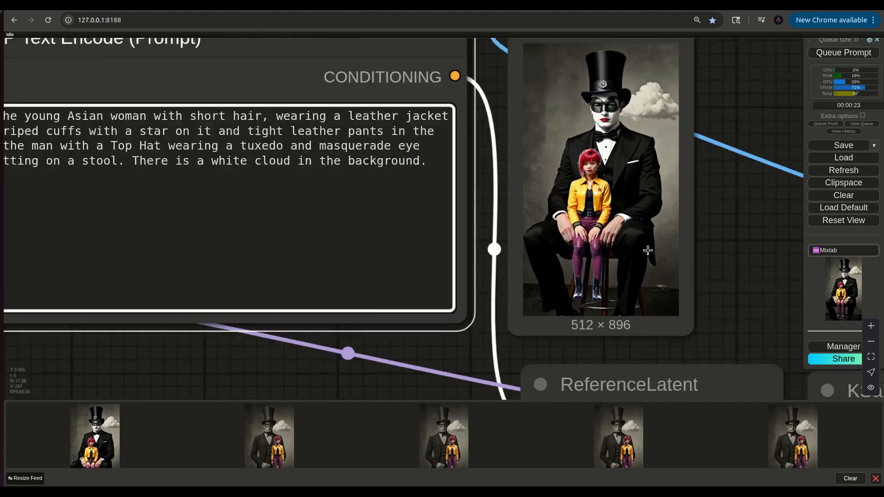
left_click(836, 54)
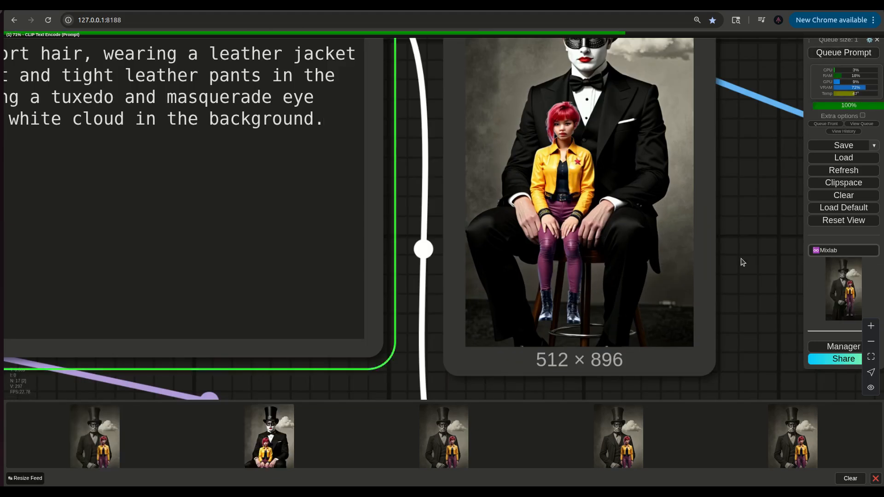
- Inspect the eye-mask result's figures and clothing up close, and run the workflow once more with the same prompt
scroll(741, 242, "down", 3)
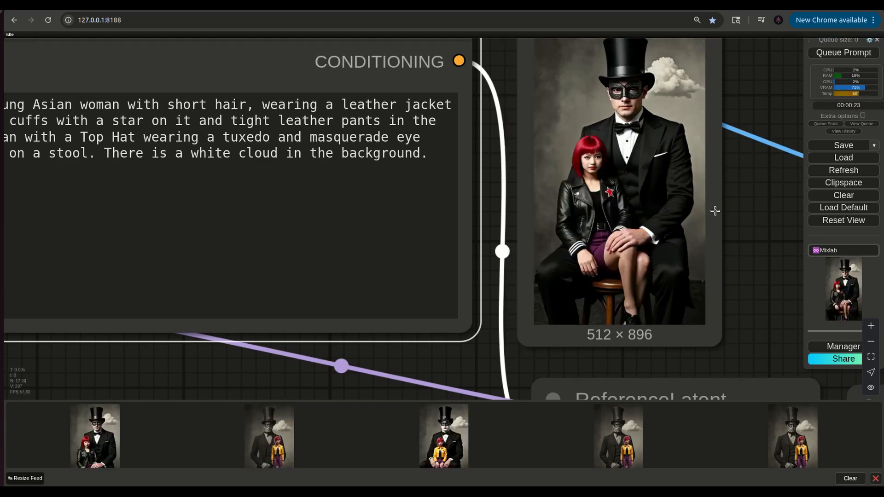
scroll(594, 195, "up", 3)
scroll(594, 195, "up", 2)
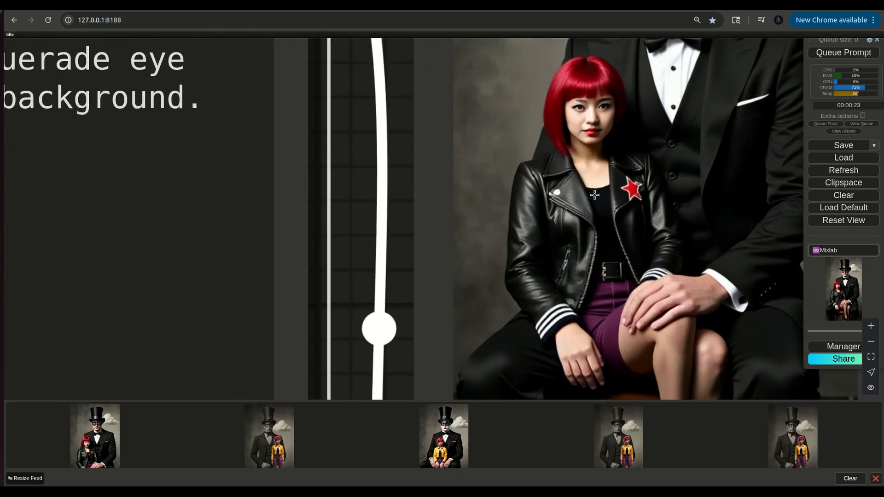
scroll(595, 194, "down", 5)
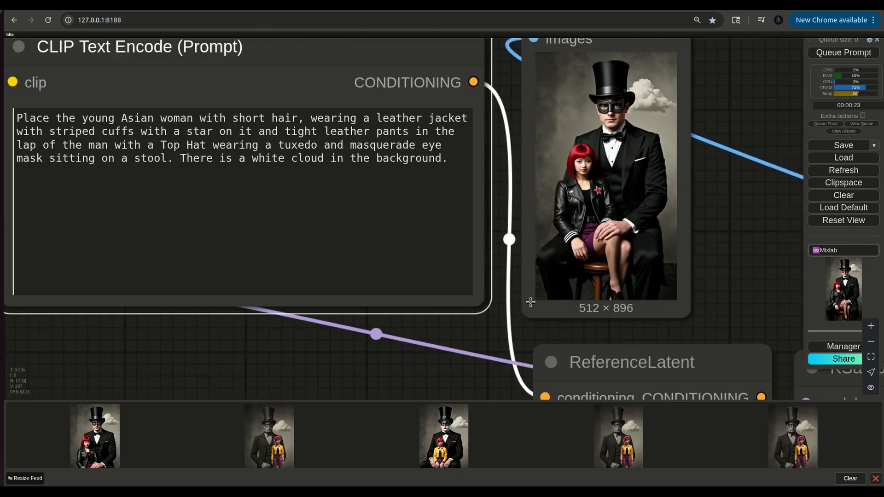
scroll(585, 229, "up", 5)
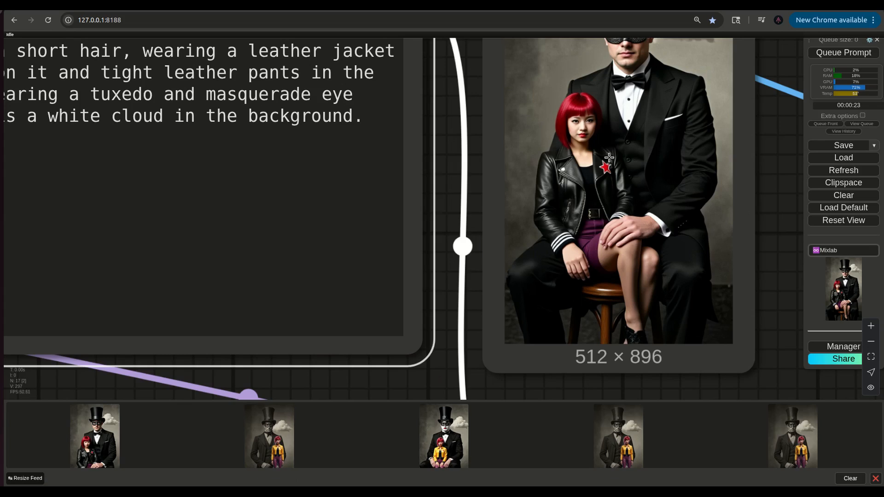
scroll(592, 186, "down", 3)
scroll(592, 187, "down", 3)
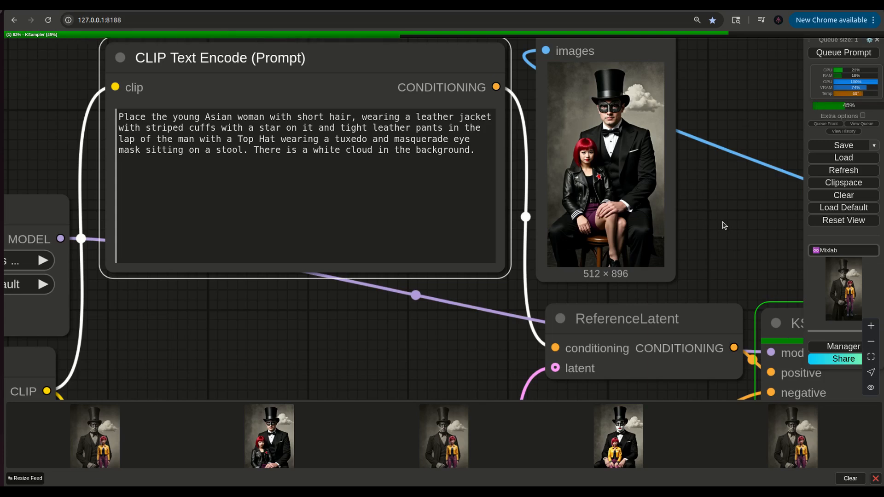
left_click_drag(186, 317, 464, 127)
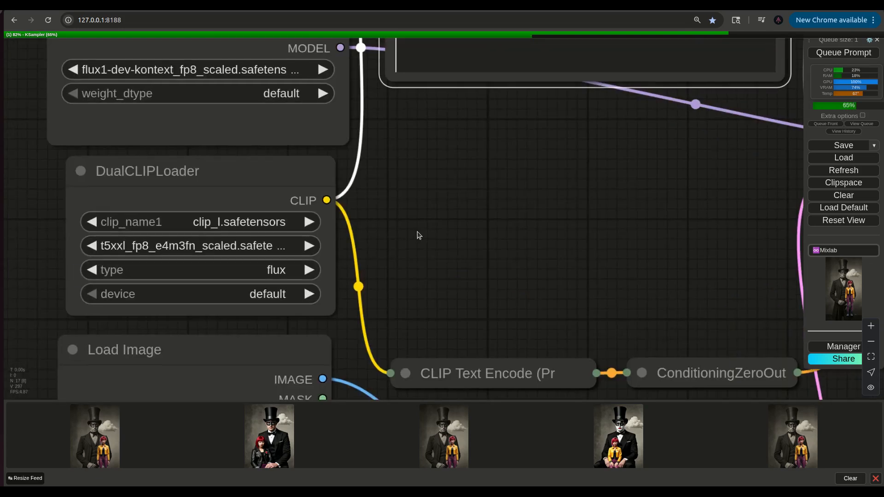
scroll(418, 235, "down", 2)
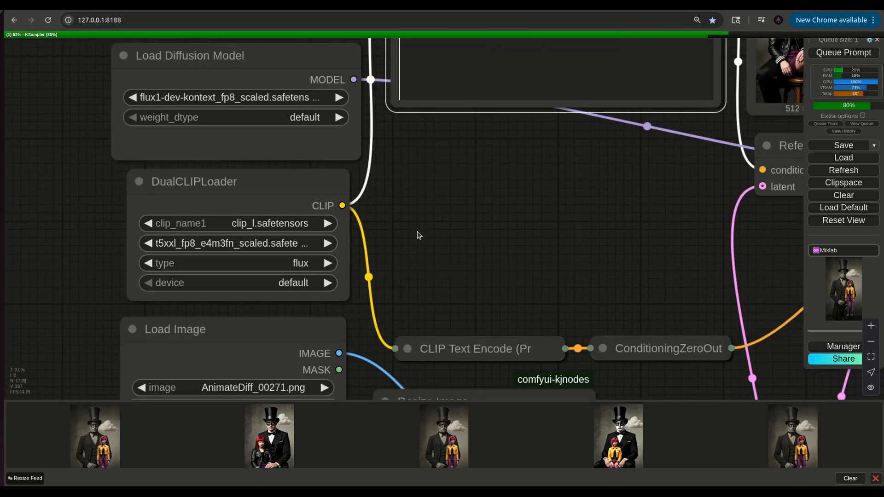
scroll(419, 265, "down", 1)
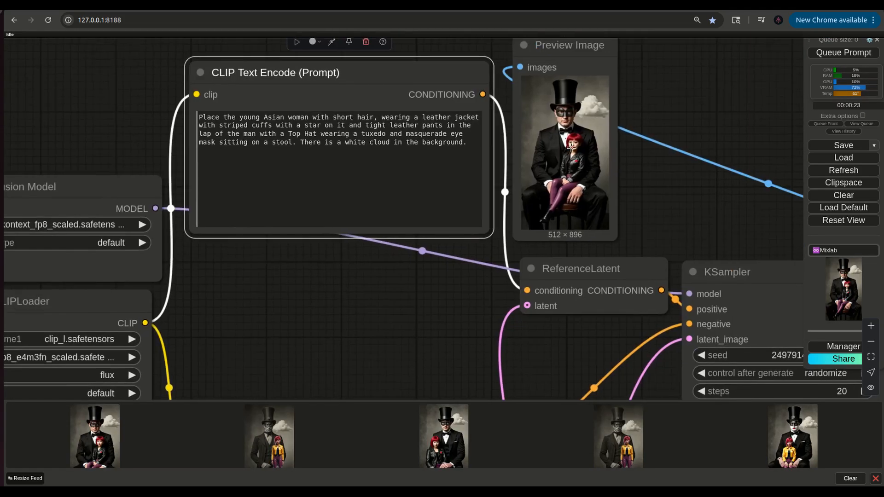
- Examine the rerun's picture in the Preview Image up close, including the woman's face, jacket and pose on the man's lap
scroll(600, 155, "up", 10)
scroll(600, 154, "up", 1)
left_click_drag(665, 168, 632, 215)
scroll(669, 254, "down", 8)
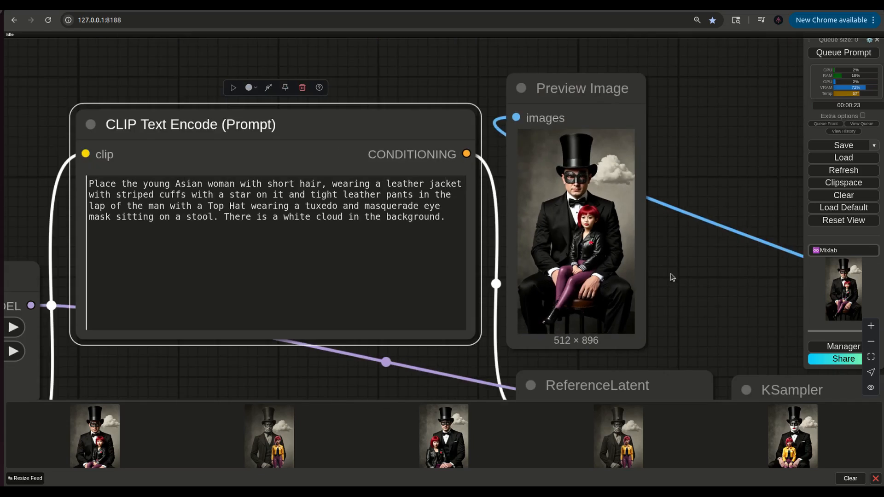
scroll(611, 198, "up", 6)
scroll(518, 161, "up", 3)
scroll(522, 223, "down", 6)
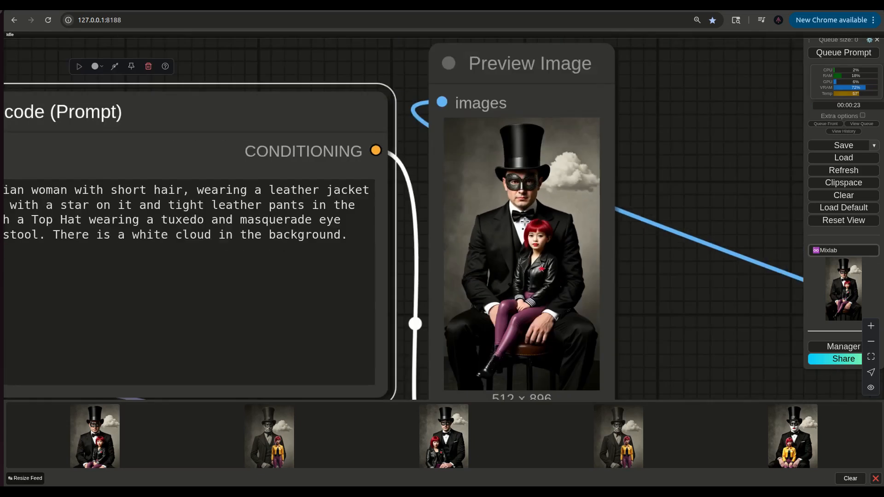
scroll(525, 207, "up", 3)
scroll(525, 208, "up", 3)
scroll(532, 237, "down", 9)
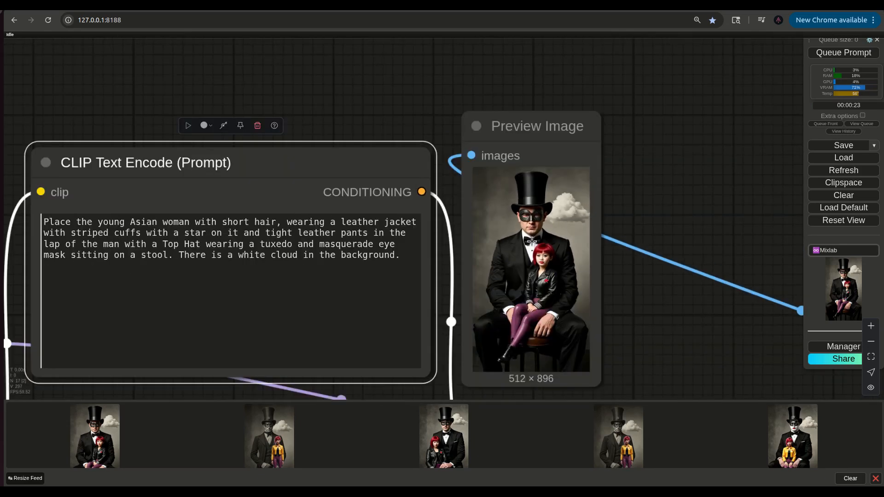
- View the composites and the earlier sampled results enlarged from the image feed one by one to compare them
left_click(285, 431)
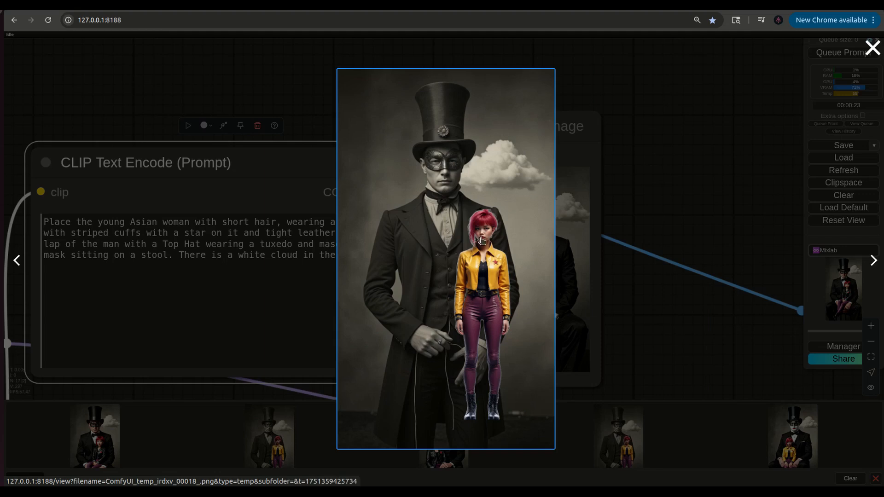
left_click(623, 421)
left_click(444, 438)
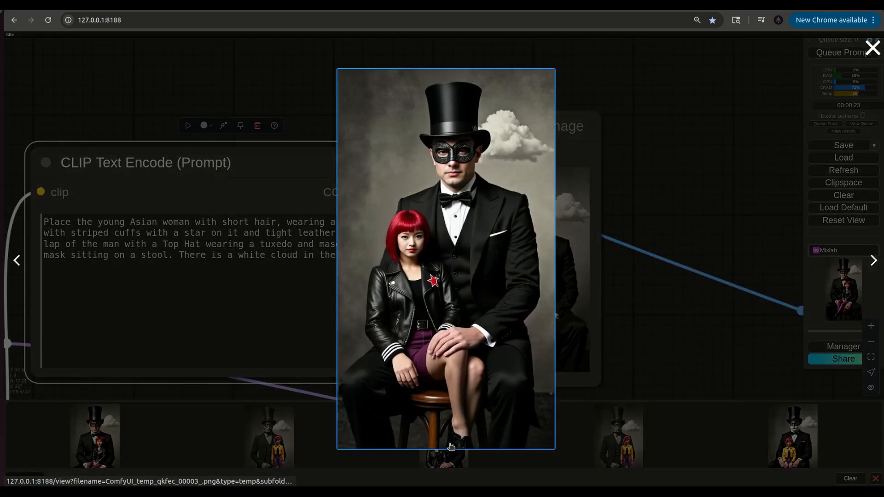
left_click(690, 343)
left_click(632, 444)
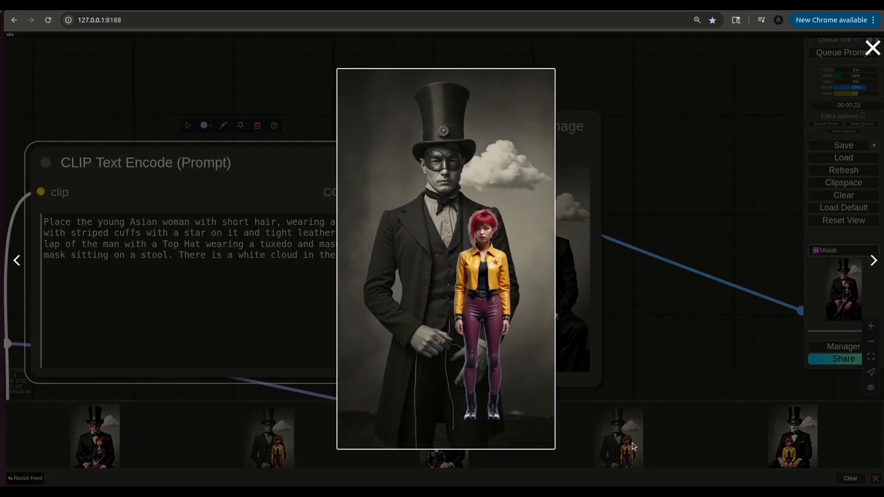
left_click(635, 324)
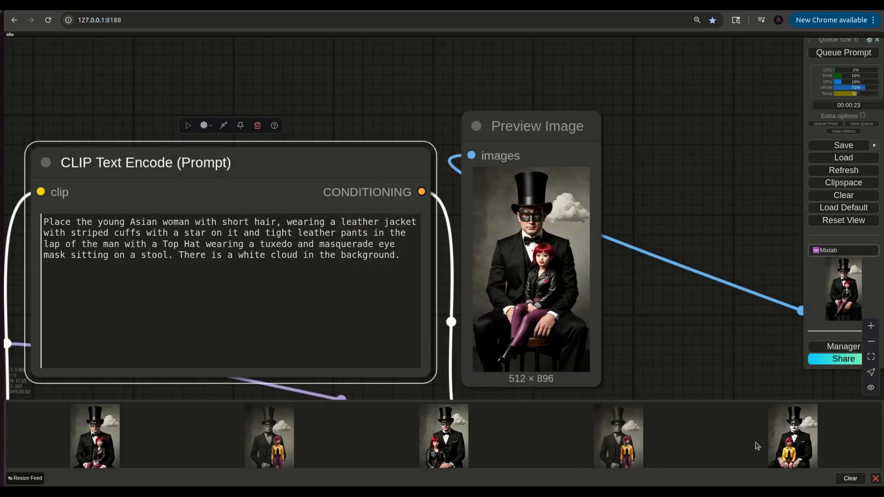
left_click(788, 442)
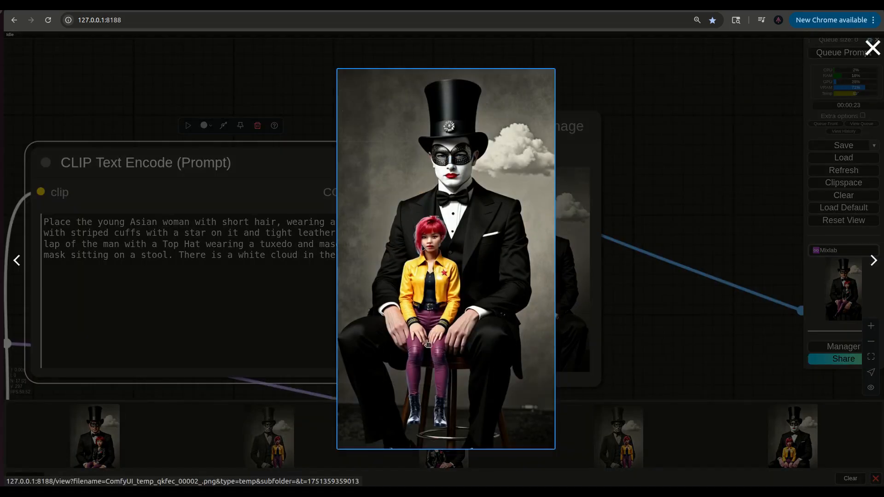
key("Escape")
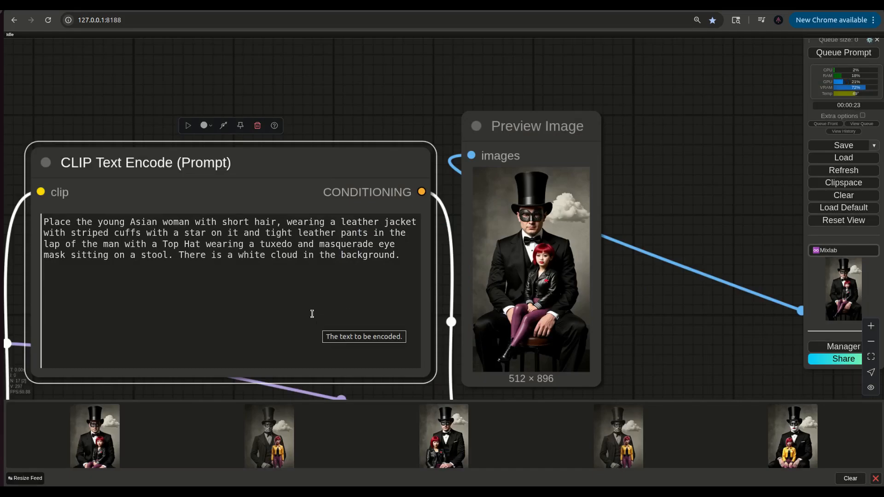
- View an earlier black-jacket result enlarged from the image feed, close it and run the workflow again with the same prompt
left_click(451, 433)
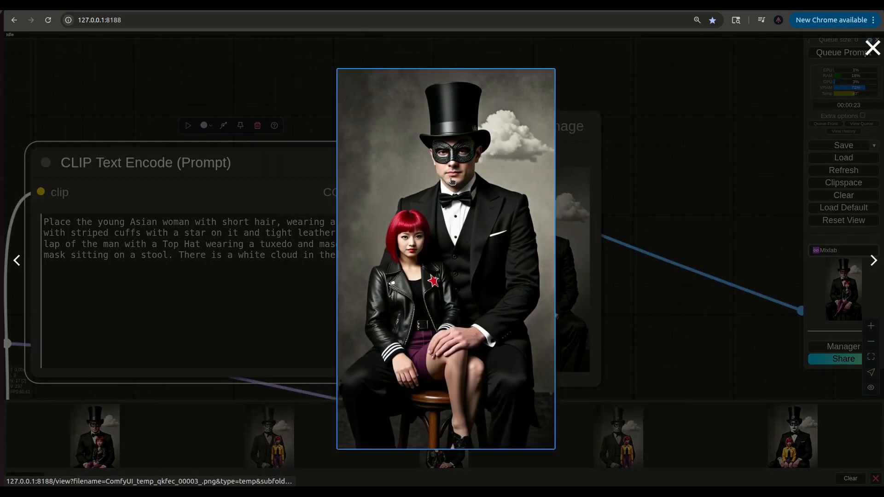
key("Escape")
left_click(829, 52)
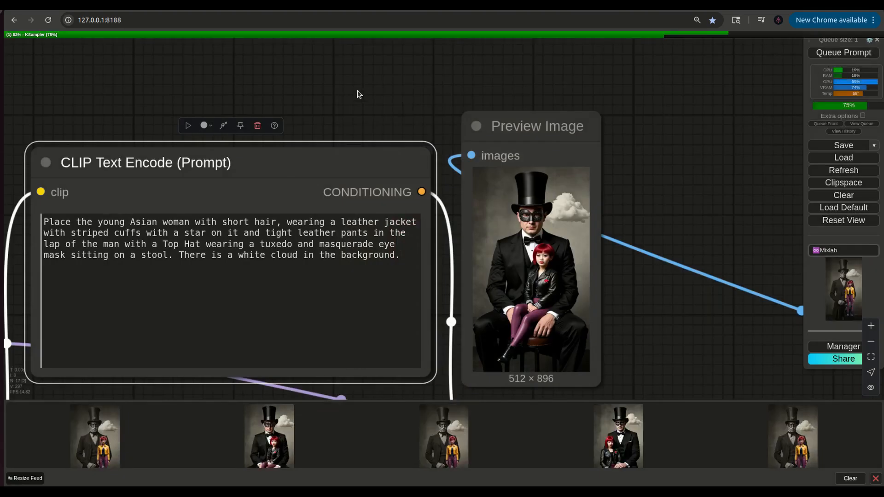
scroll(387, 103, "down", 2)
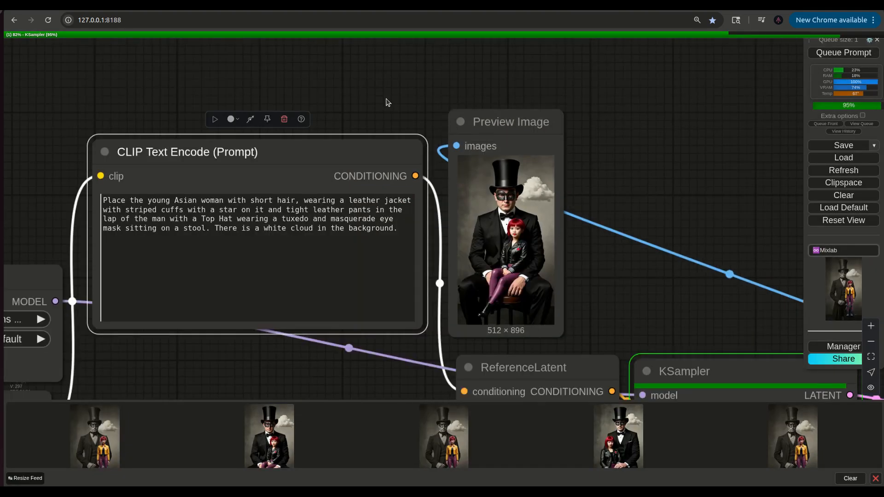
- Examine the new result in the Preview Image up close, comparing the man's mask and the woman's jacket with the prompt
scroll(533, 226, "up", 10)
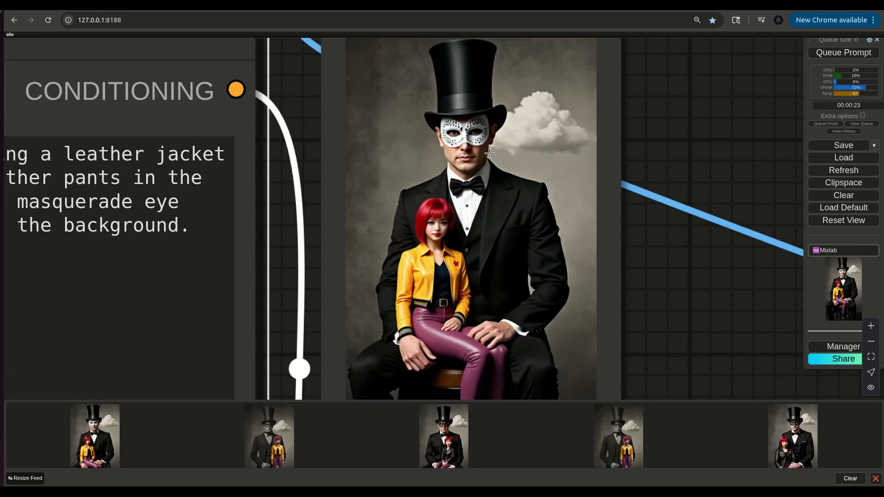
scroll(681, 282, "down", 7)
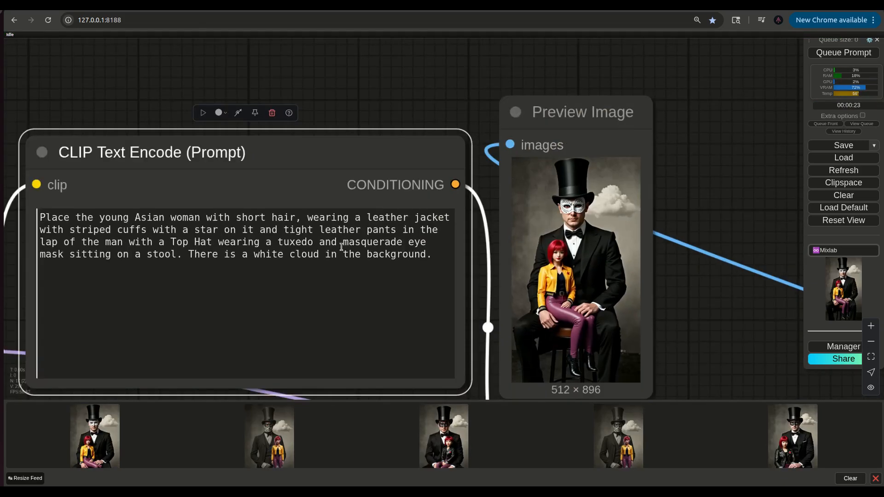
scroll(341, 246, "up", 3)
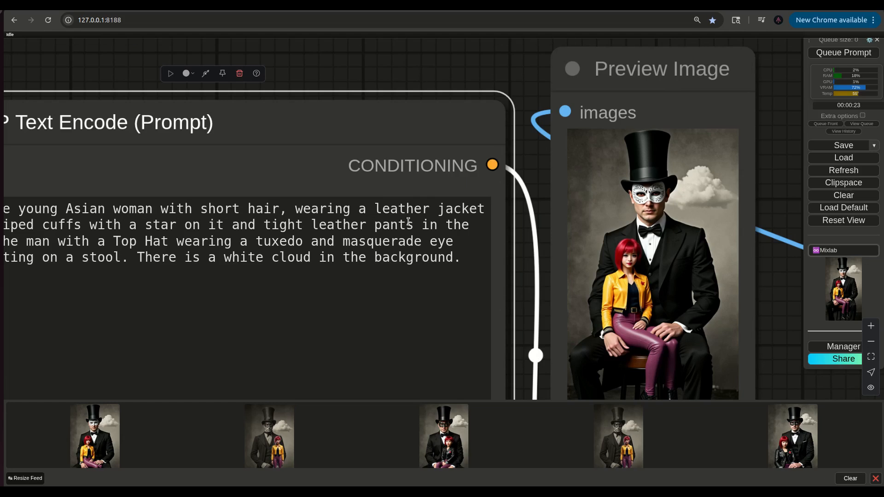
- Insert "dark" before "masquerade eye mask" in the prompt and run the workflow
scroll(405, 223, "up", 3)
scroll(478, 242, "down", 6)
scroll(333, 244, "up", 4)
left_click(436, 245)
type("dark")
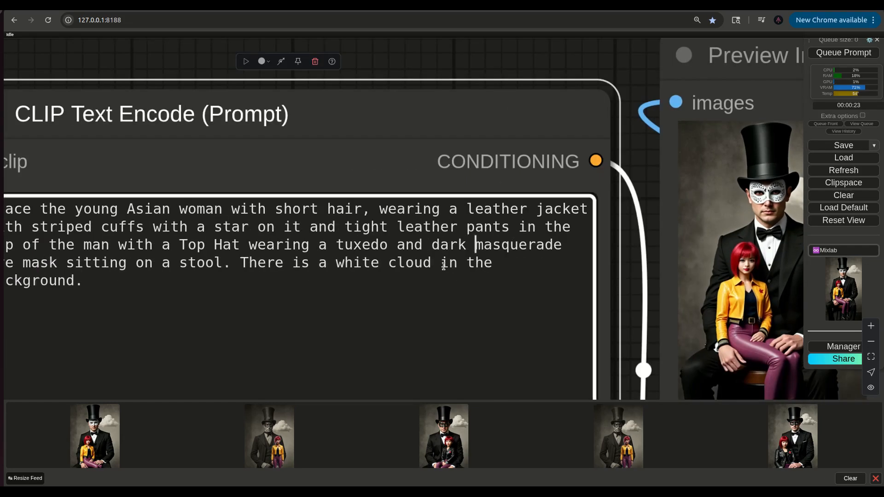
left_click(843, 52)
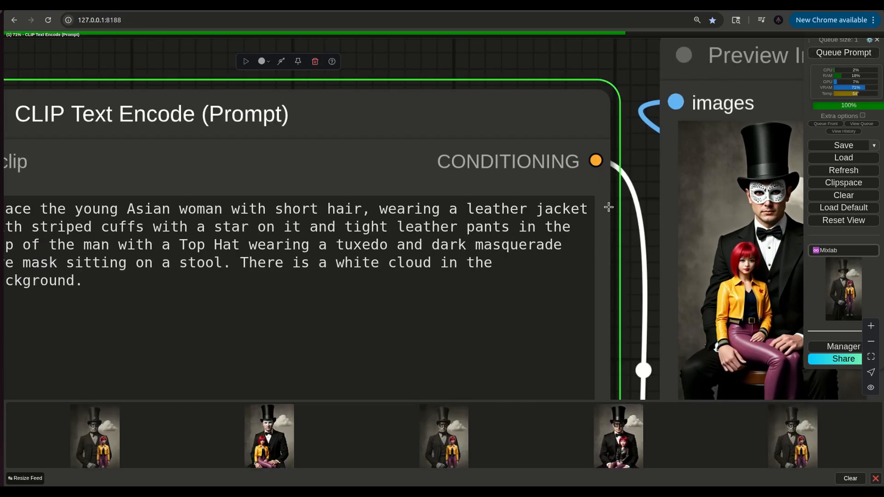
- Inspect the dark-mask result up close in the Preview Image, including the mask, jacket and seated pose
scroll(639, 212, "down", 3)
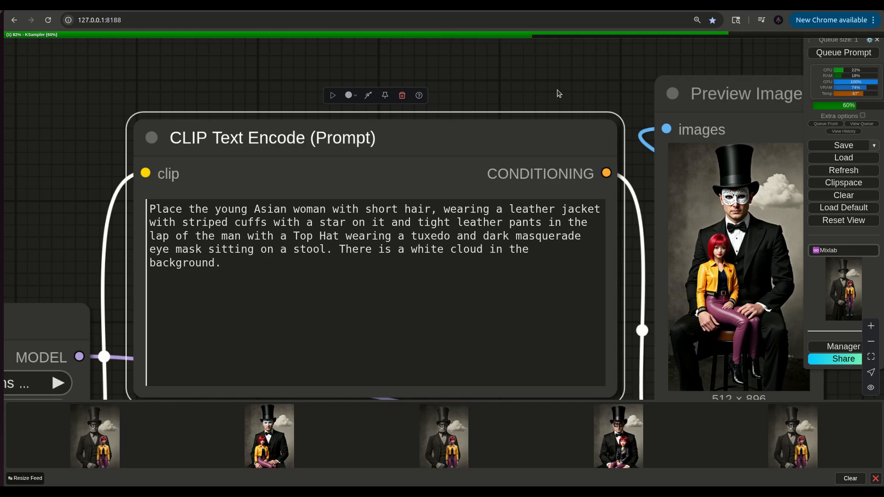
left_click_drag(579, 86, 291, 32)
scroll(529, 272, "up", 3)
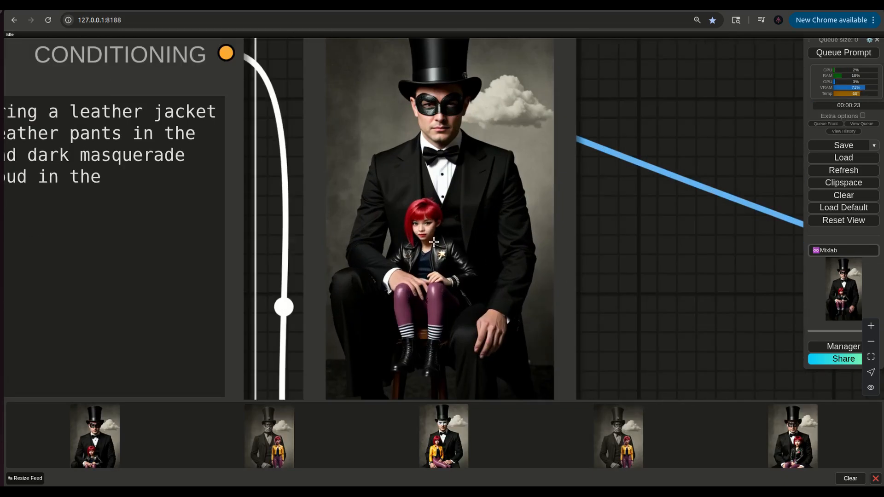
scroll(474, 193, "down", 3)
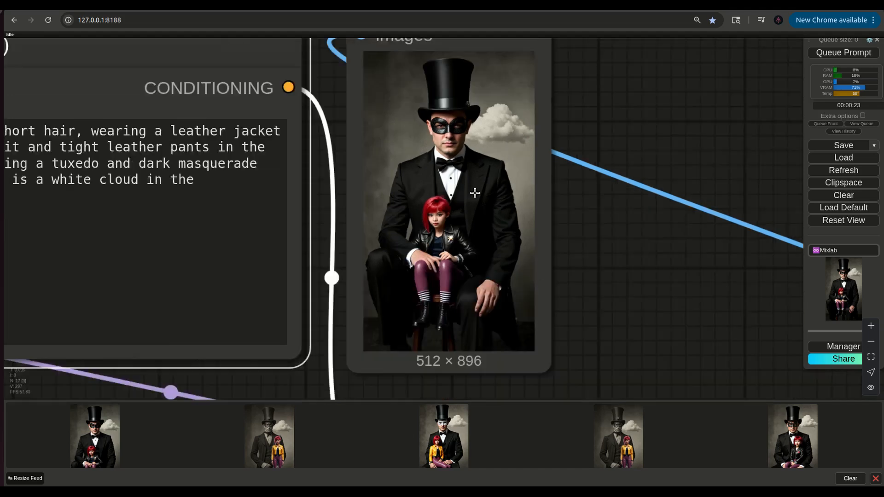
scroll(475, 193, "down", 5)
- Set the KSampler's control after generate to fixed and queue the workflow again
left_click_drag(572, 256, 469, 175)
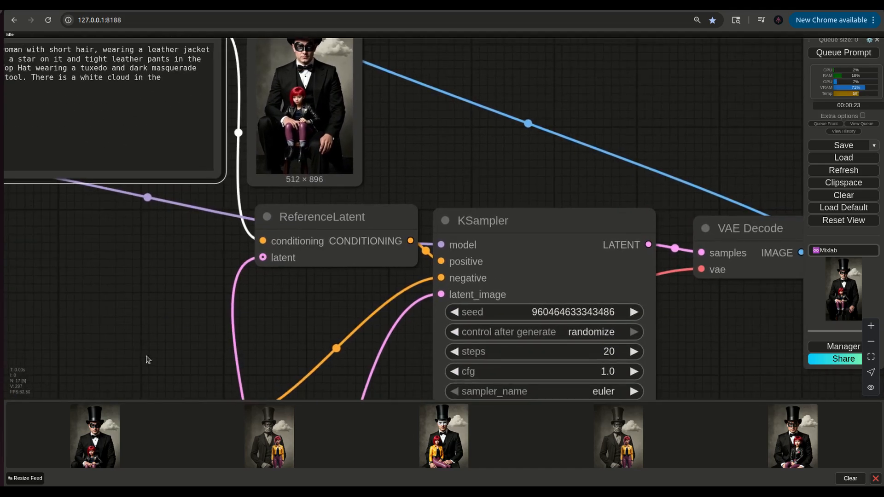
left_click_drag(98, 436, 432, 166)
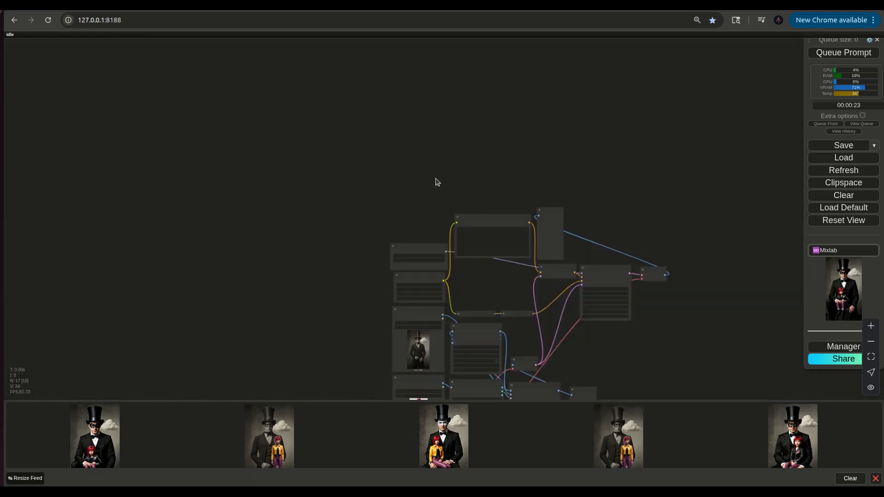
scroll(606, 345, "up", 15)
left_click_drag(637, 313, 505, 406)
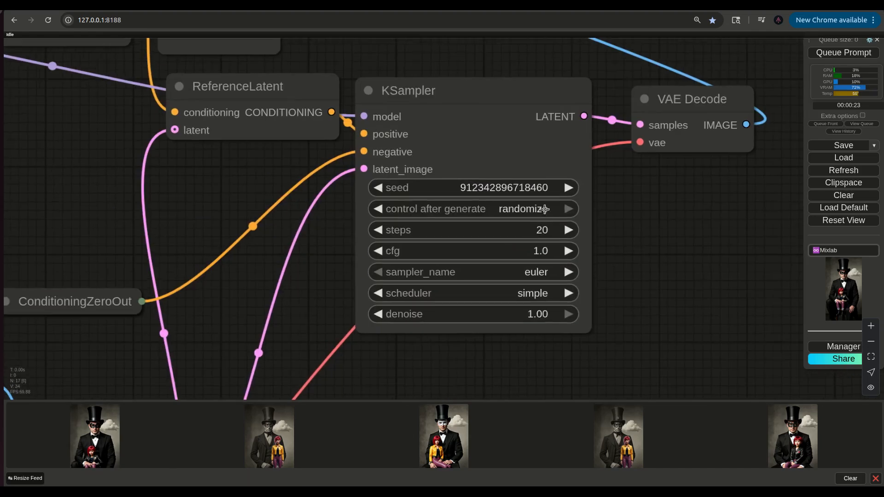
left_click(543, 209)
left_click(552, 208)
scroll(675, 227, "down", 7)
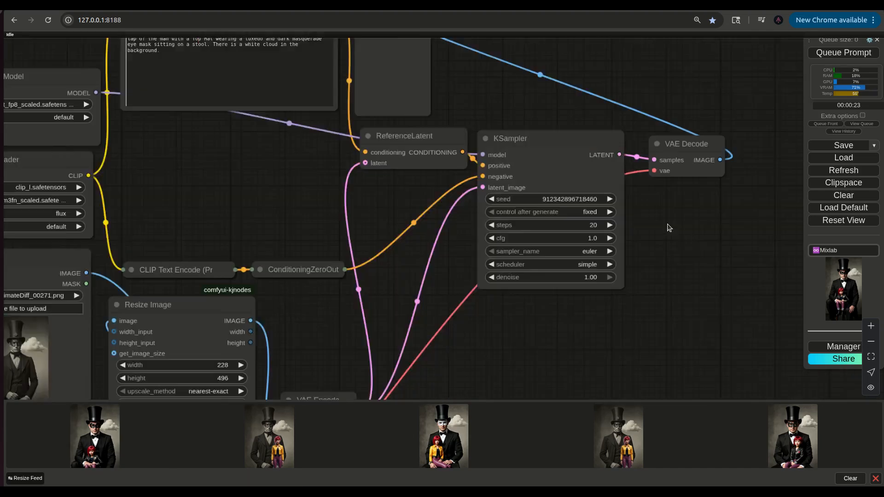
left_click_drag(537, 134, 492, 219)
left_click(837, 54)
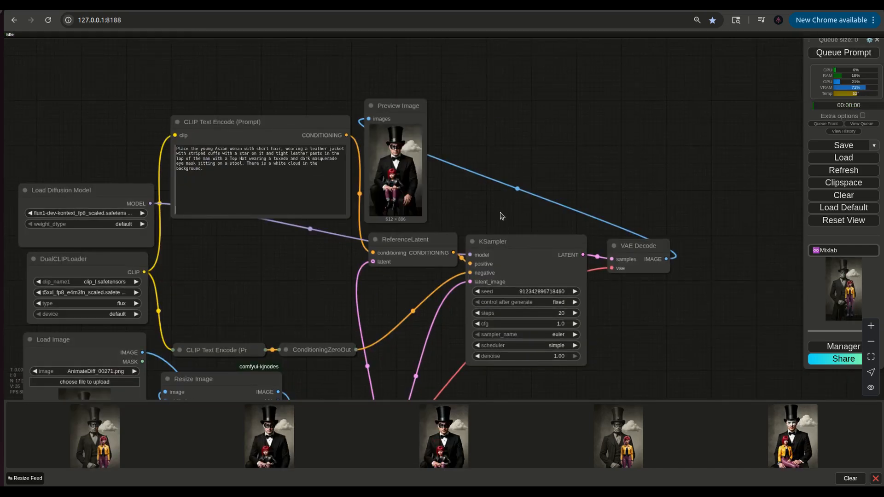
- Move the Preview Image node with the sampled result directly beside the VAE Decode node
scroll(456, 207, "up", 2)
scroll(455, 207, "down", 4)
scroll(435, 137, "up", 2)
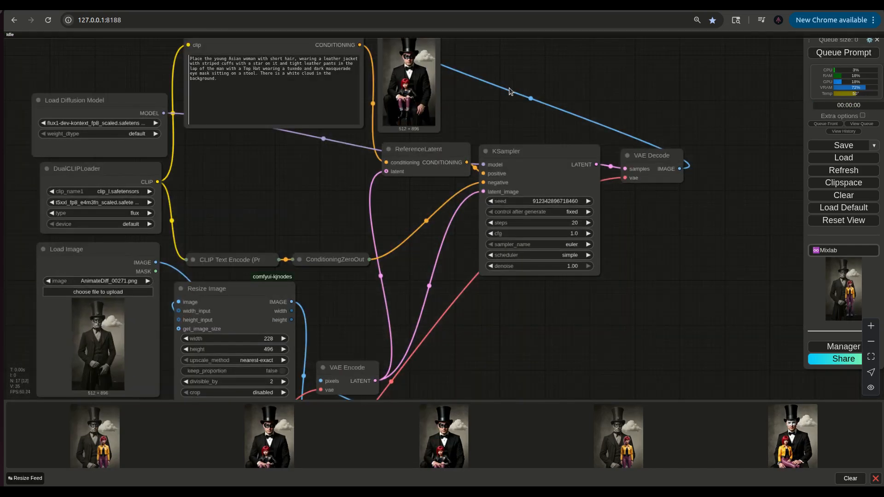
left_click_drag(409, 122, 724, 260)
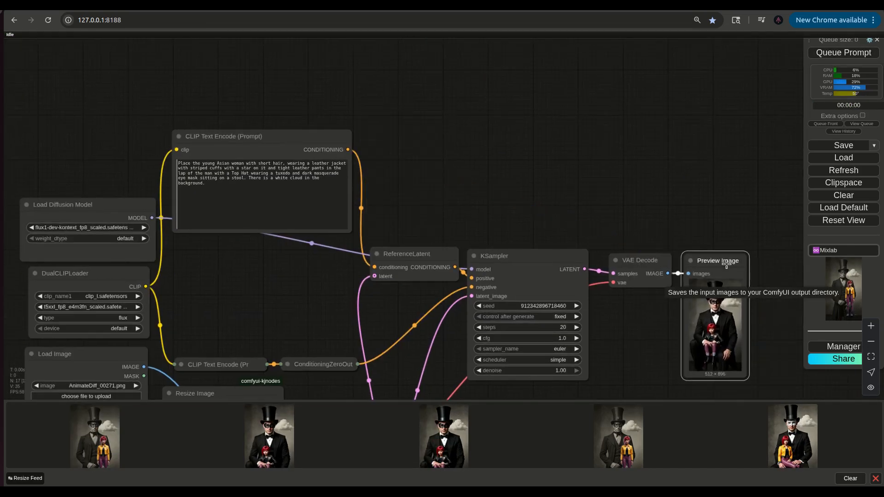
- Examine the sampled picture up close and compare it with the unblended composite in the other Preview Image
left_click_drag(615, 178, 484, 145)
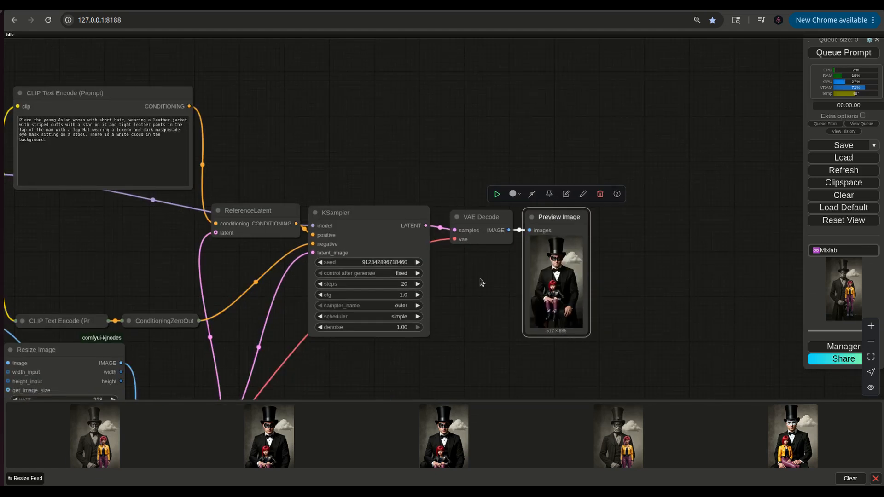
scroll(545, 299, "up", 10)
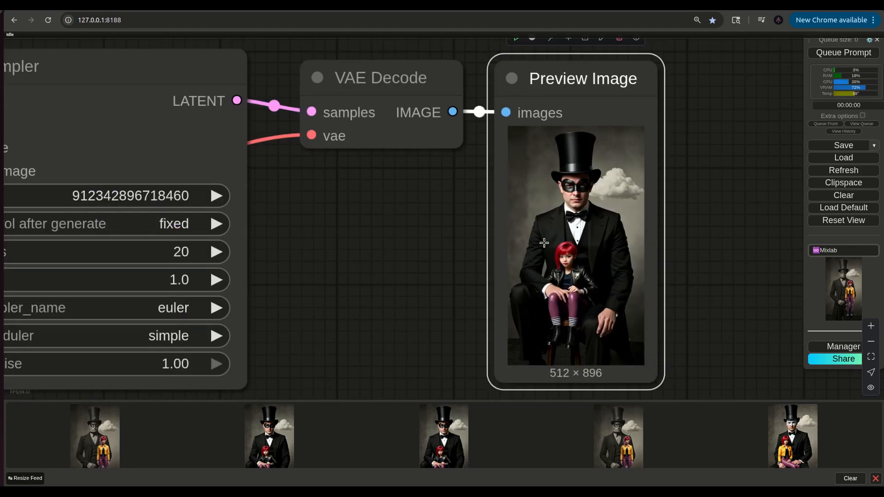
scroll(385, 275, "down", 6)
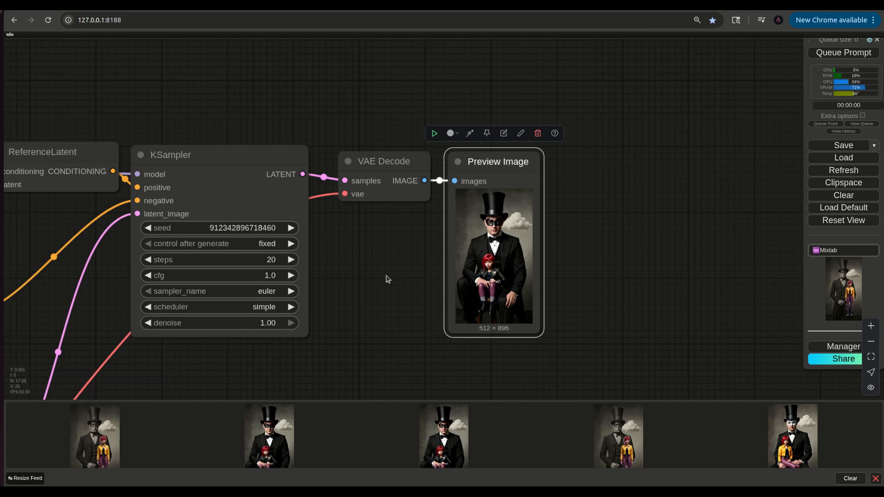
scroll(423, 251, "down", 1)
left_click_drag(424, 252, 504, 264)
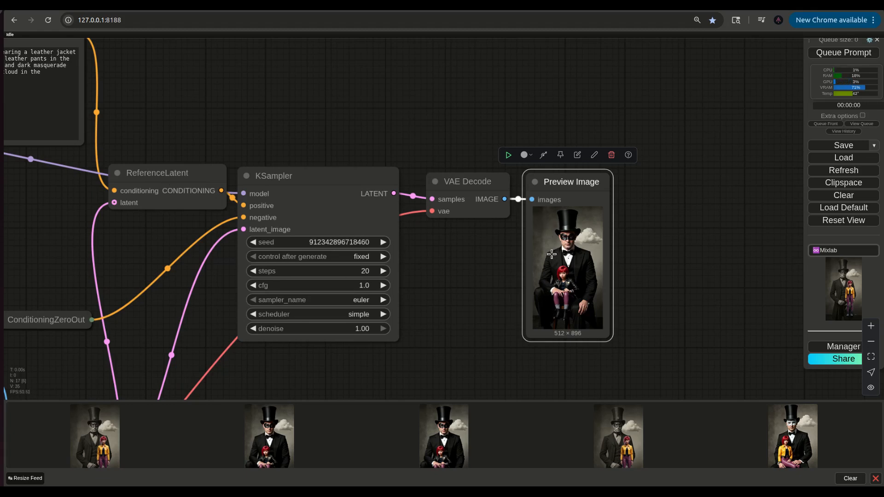
left_click_drag(61, 265, 329, 253)
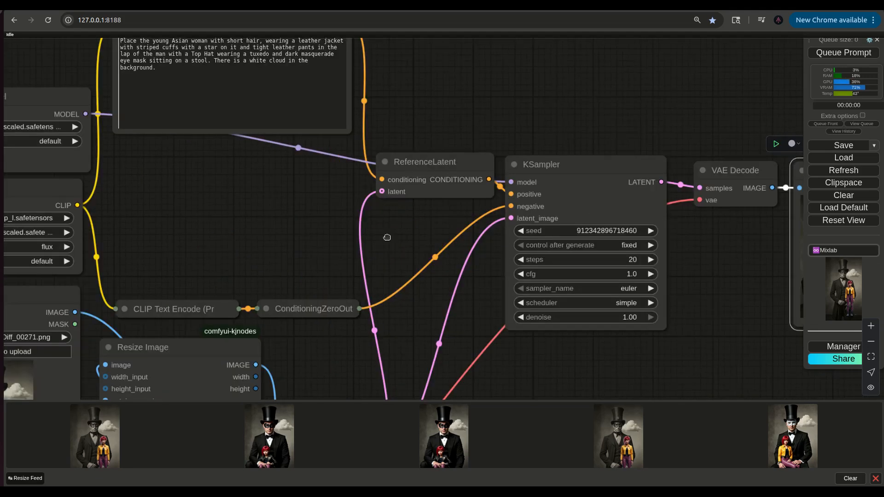
scroll(387, 237, "down", 6)
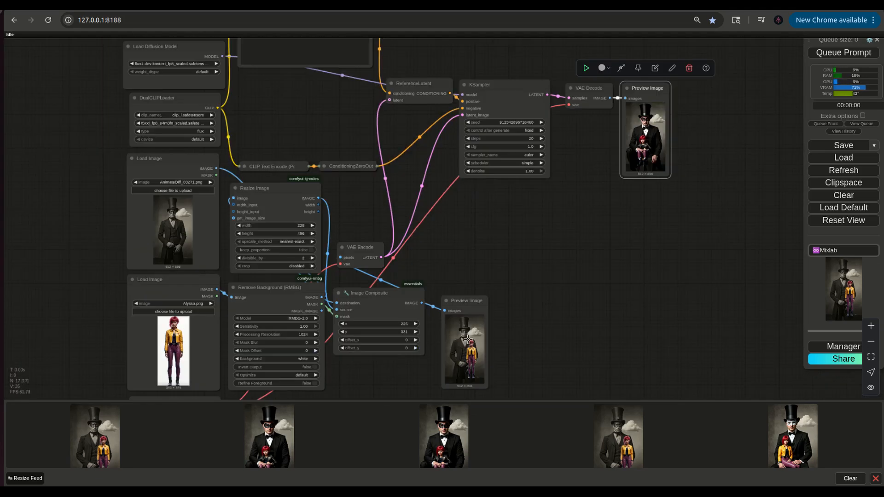
scroll(375, 355, "up", 6)
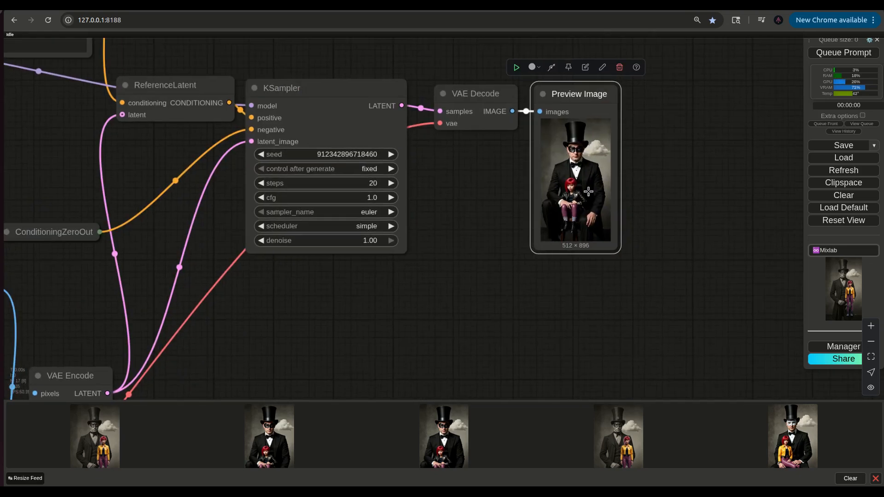
- Clone the ReferenceLatent node, place the copy below the sampled Preview Image, and connect the KSampler's LATENT output to its latent input
left_click_drag(431, 331, 527, 336)
left_click_drag(446, 341, 549, 371)
left_click(416, 120)
right_click(416, 121)
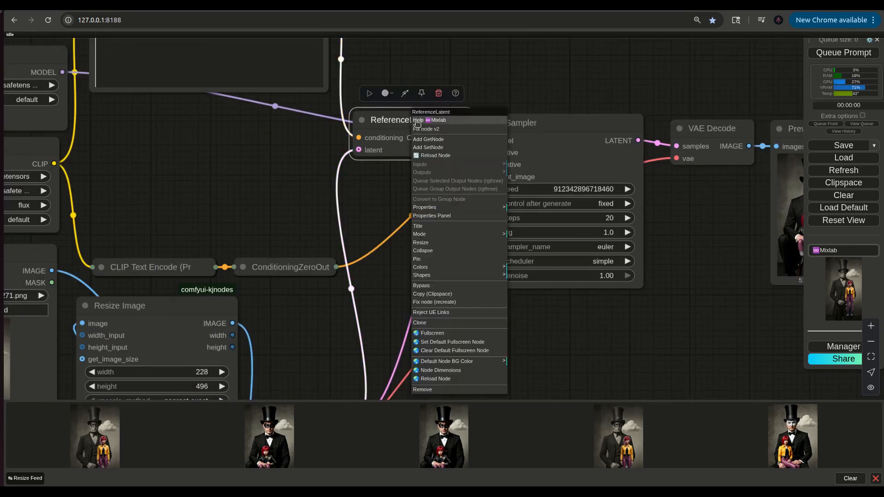
left_click(434, 323)
left_click_drag(370, 129, 668, 346)
left_click_drag(663, 232, 392, 221)
left_click_drag(413, 250, 404, 245)
left_click_drag(454, 329, 551, 322)
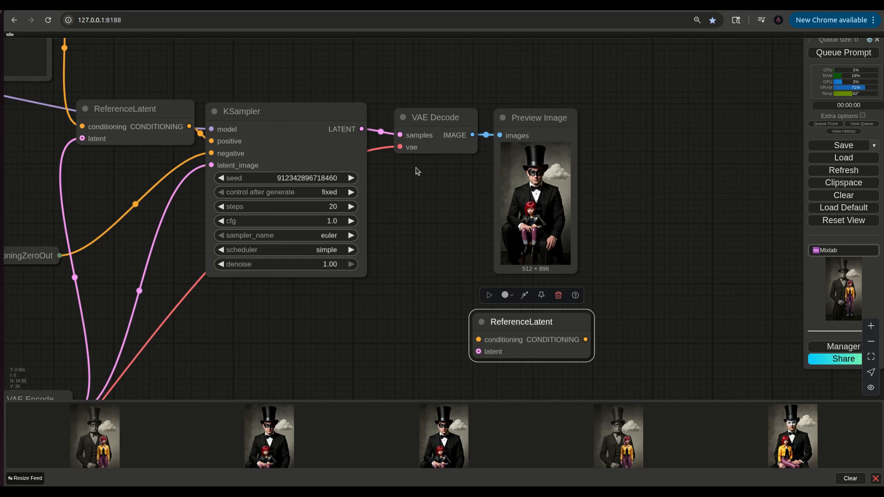
left_click_drag(361, 129, 479, 351)
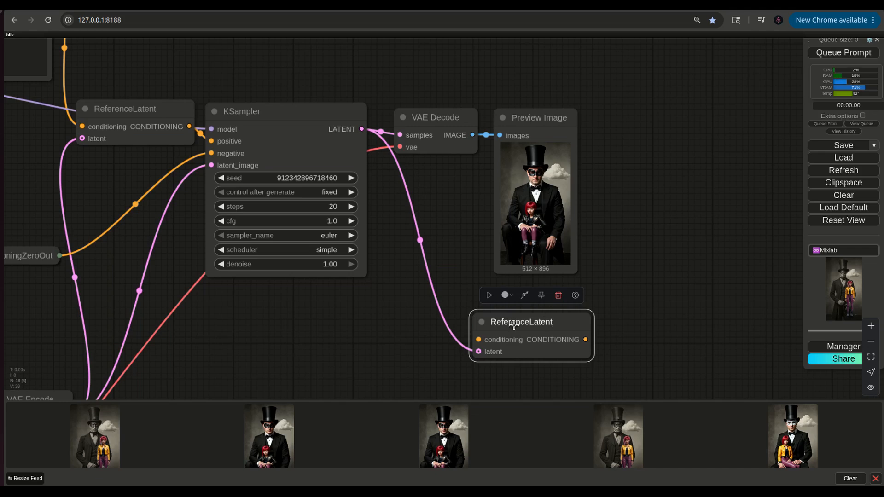
- Add an empty CLIP Text Encode (Prompt) node fed by the DualCLIPLoader, and connect its CONDITIONING output to the cloned ReferenceLatent
left_click_drag(405, 368, 178, 186)
scroll(495, 304, "down", 6)
left_click(529, 355)
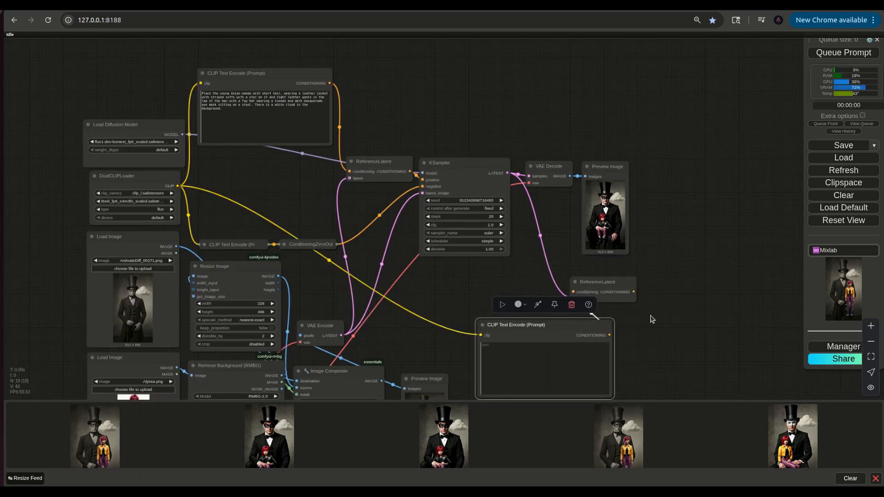
left_click_drag(605, 287, 673, 283)
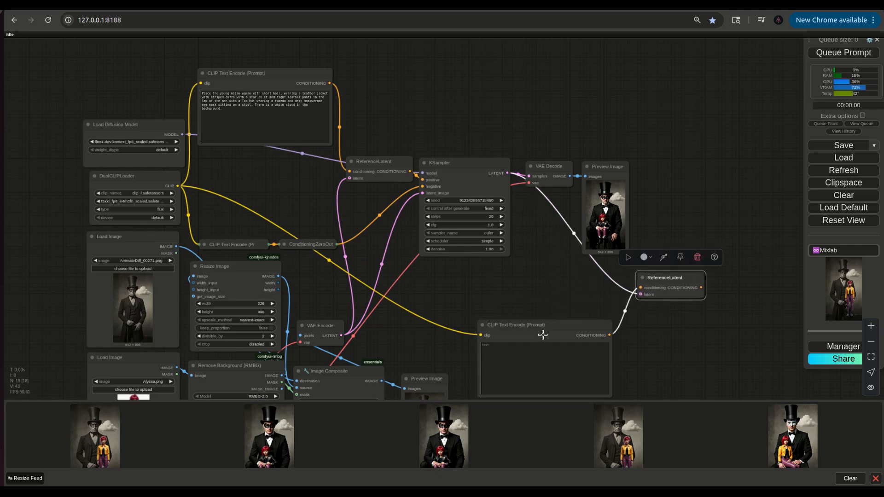
left_click_drag(547, 325, 522, 302)
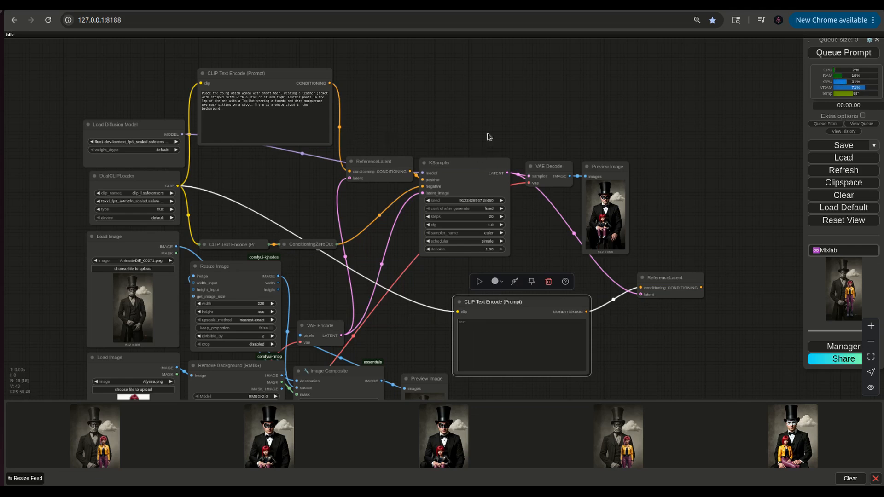
- Add a second KSampler from the cloned ReferenceLatent's CONDITIONING output and place it beside that node
scroll(581, 309, "up", 5)
left_click_drag(554, 311, 548, 278)
left_click_drag(670, 344, 614, 310)
left_click_drag(718, 247, 742, 286)
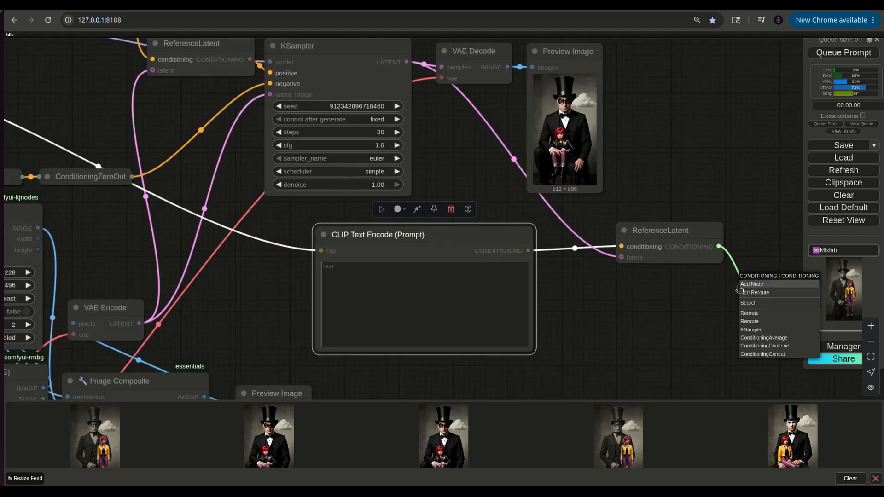
left_click(752, 330)
left_click_drag(694, 331, 568, 295)
- Connect the second KSampler's model input to Load Diffusion Model and its latent_image input to the first KSampler's LATENT output
scroll(569, 295, "down", 5)
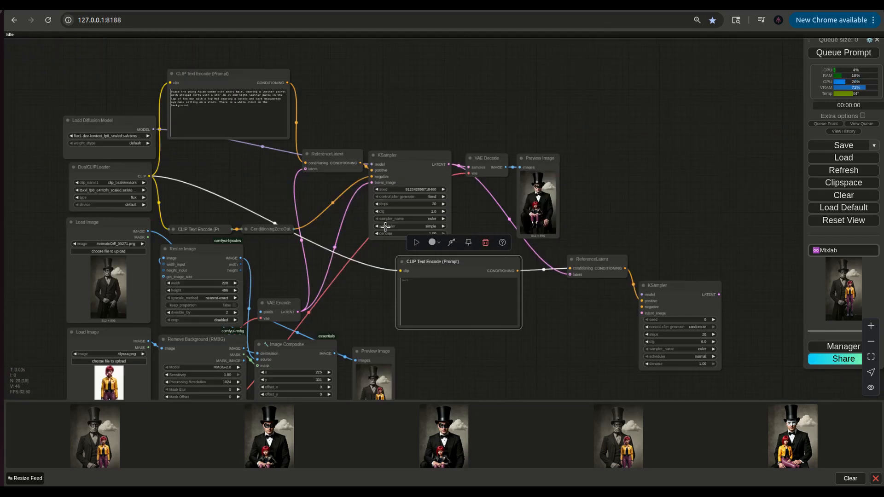
scroll(545, 355, "up", 3)
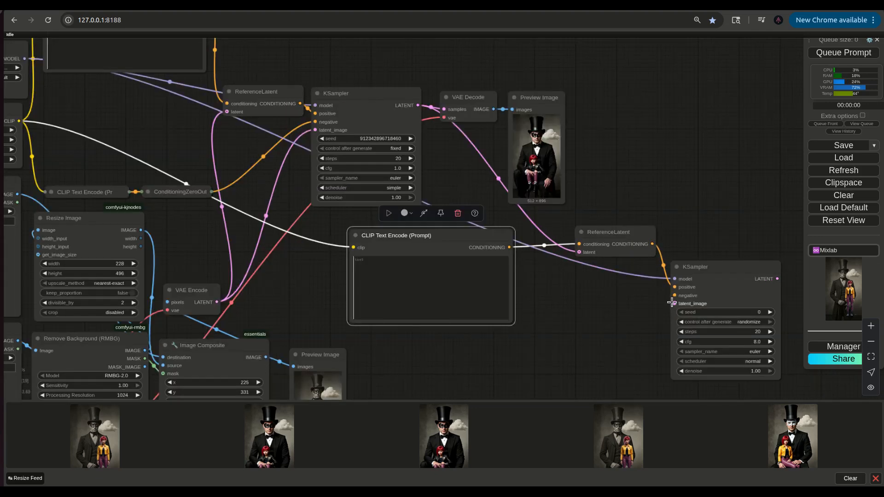
left_click_drag(673, 304, 407, 109)
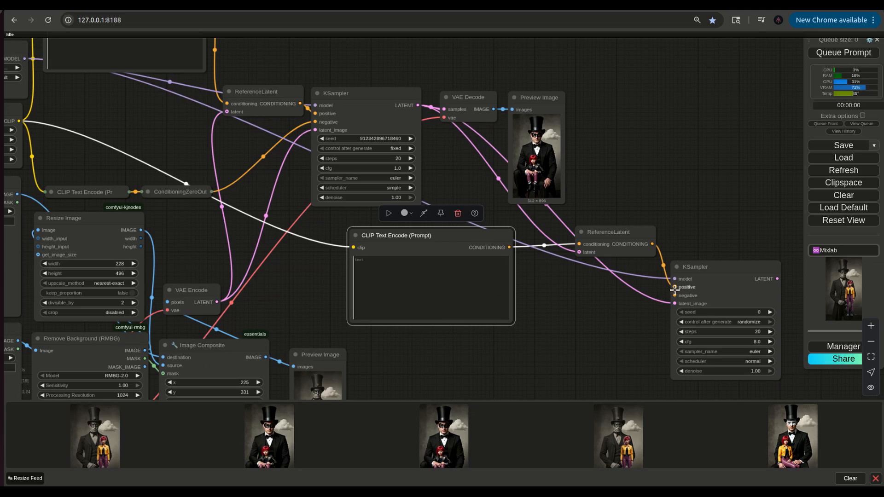
- Connect the second KSampler's negative input to ConditioningZeroOut, and add a VAE Decode on its LATENT output wired to the loaded VAE
left_click_drag(675, 297, 211, 191)
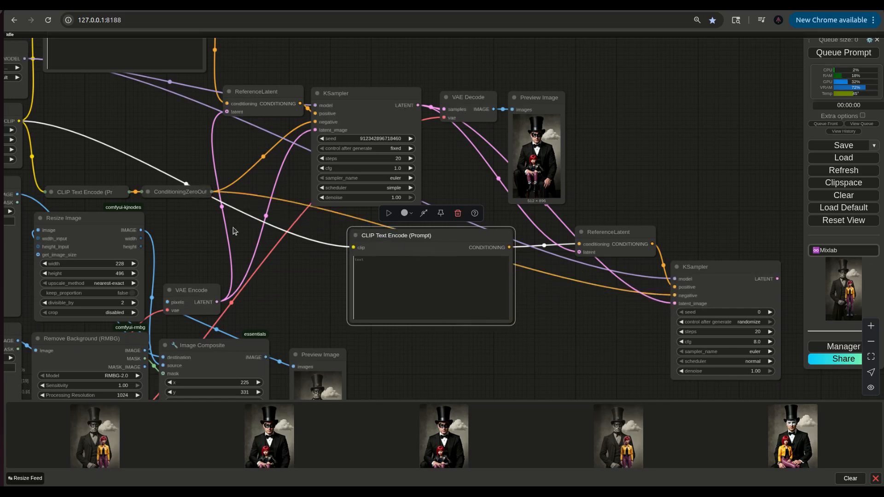
left_click_drag(750, 275, 238, 374)
left_click(759, 335)
scroll(290, 341, "down", 3)
scroll(266, 360, "down", 5)
left_click_drag(313, 199, 368, 52)
scroll(322, 257, "up", 5)
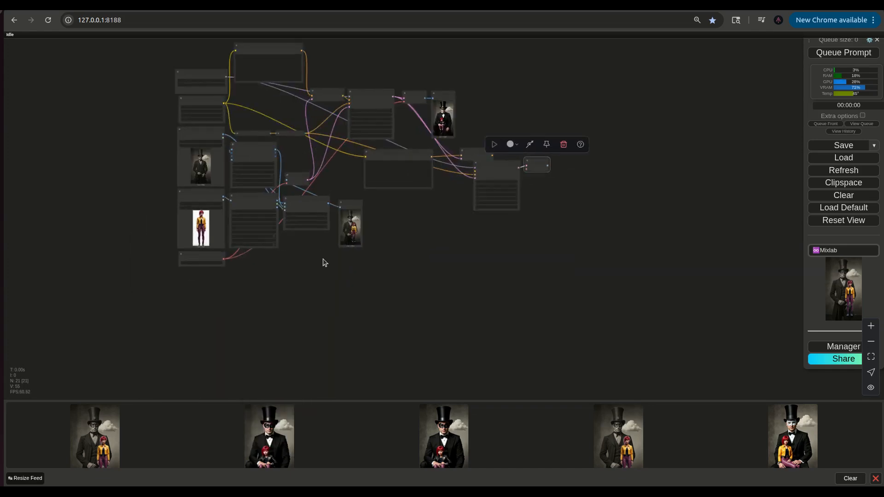
left_click_drag(179, 260, 603, 133)
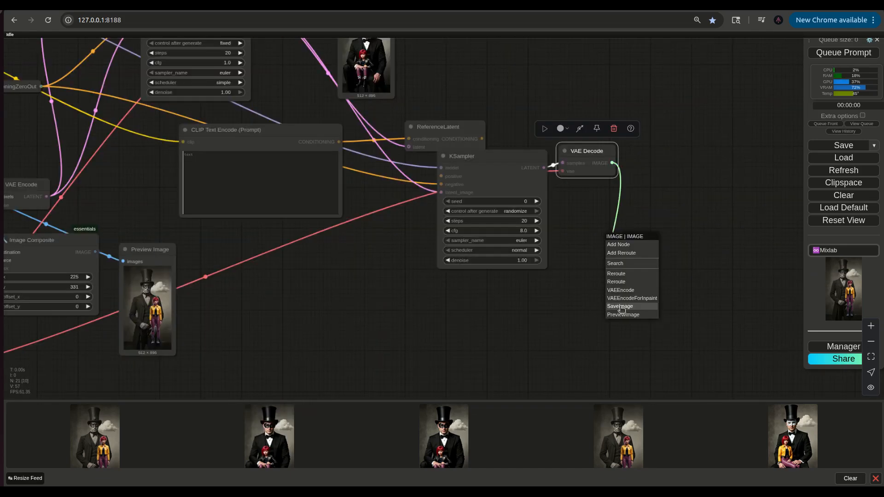
- Add a Preview Image node on the new VAE Decode's IMAGE output and place it directly below that node
left_click(621, 315)
left_click_drag(636, 241, 586, 194)
- Set the second KSampler's cfg to 1.0 and its scheduler to simple
scroll(523, 239, "up", 4)
left_click(524, 226)
type("1")
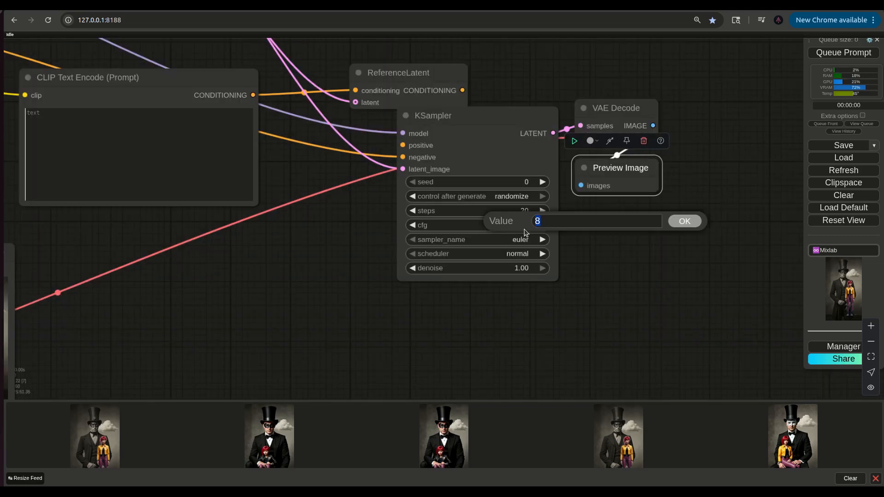
key("Return")
left_click(523, 256)
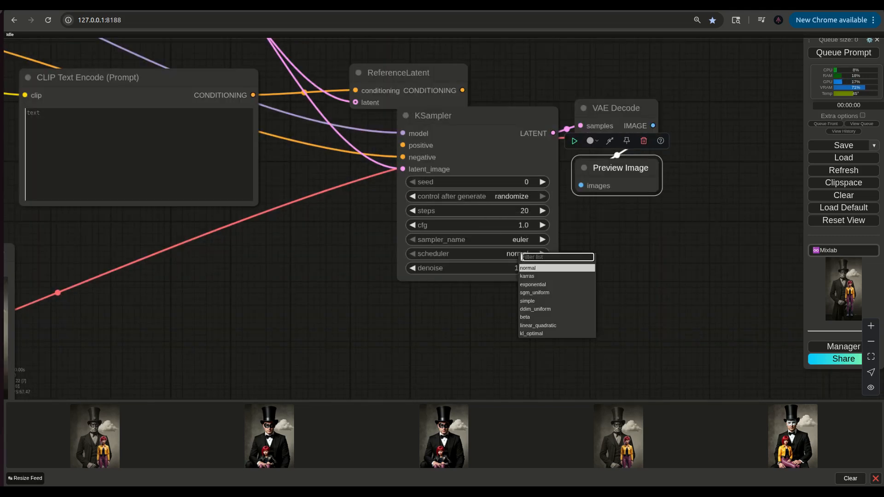
left_click(479, 306)
left_click(520, 257)
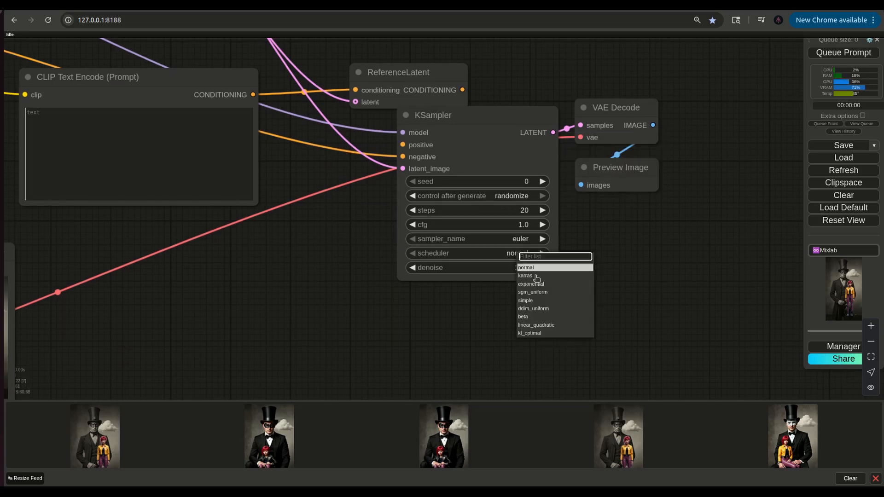
left_click(538, 303)
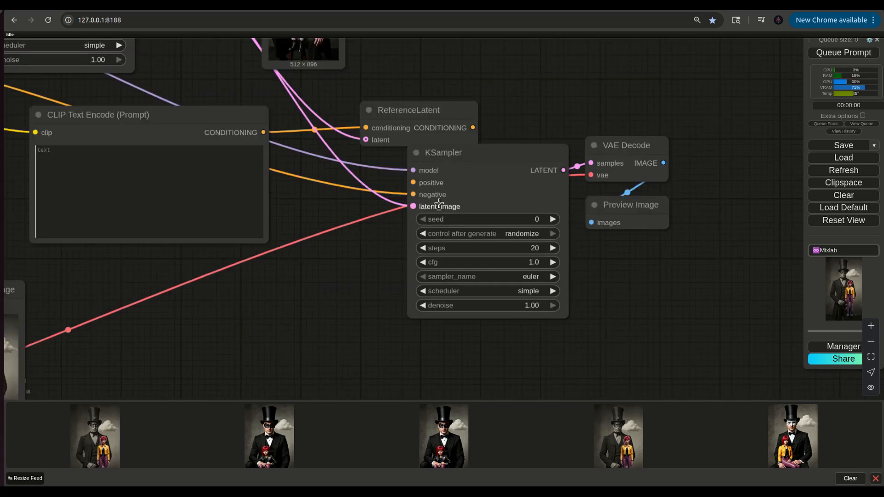
- Move the second KSampler down clear of the cloned ReferenceLatent, and lower the first pass's Preview Image
left_click(526, 152)
scroll(513, 178, "down", 5)
scroll(499, 209, "up", 5)
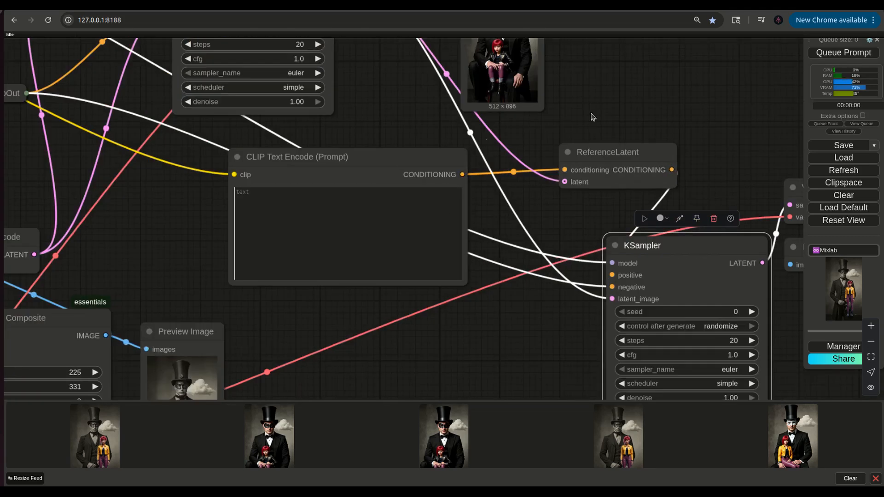
left_click_drag(592, 117, 591, 240)
left_click_drag(507, 79, 466, 128)
- Enter the second-pass prompt "Make the image in the style of a 1880s Black and white vintage photo." and queue it
left_click(359, 320)
type("Make the photo")
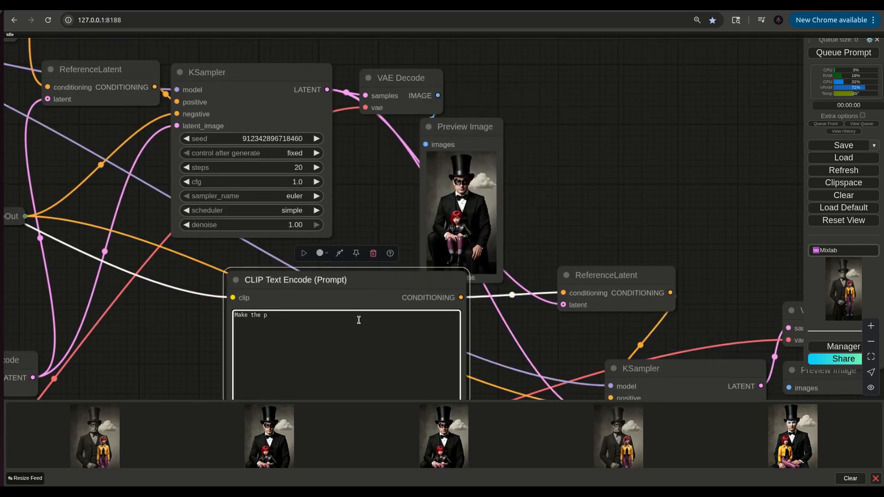
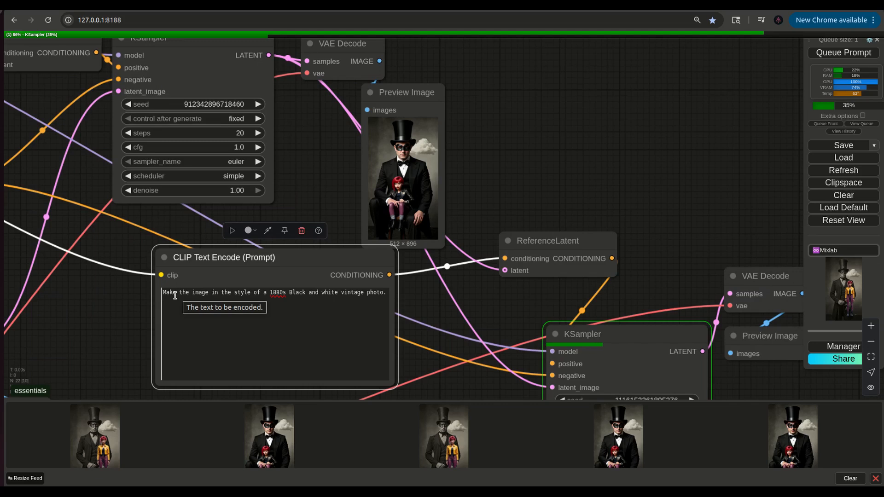
- Place the second-pass Preview Image beside the first-pass preview and compare the two images up close
left_click_drag(653, 250, 569, 123)
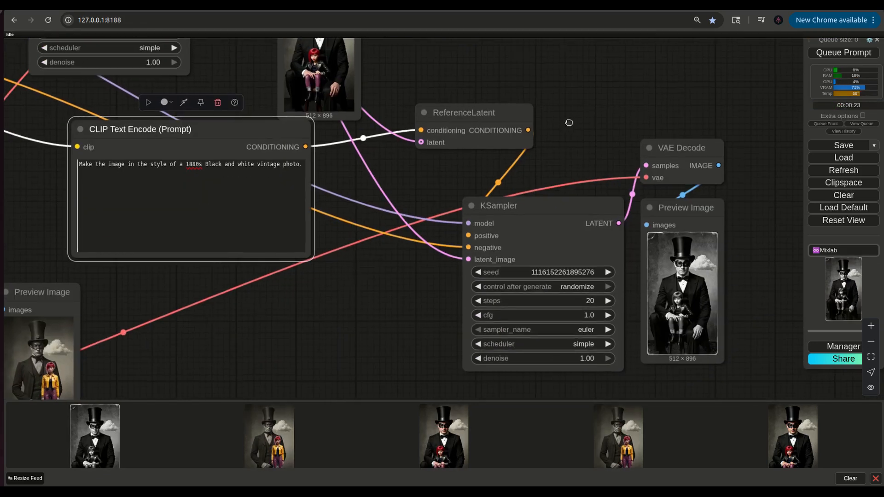
scroll(709, 319, "up", 6)
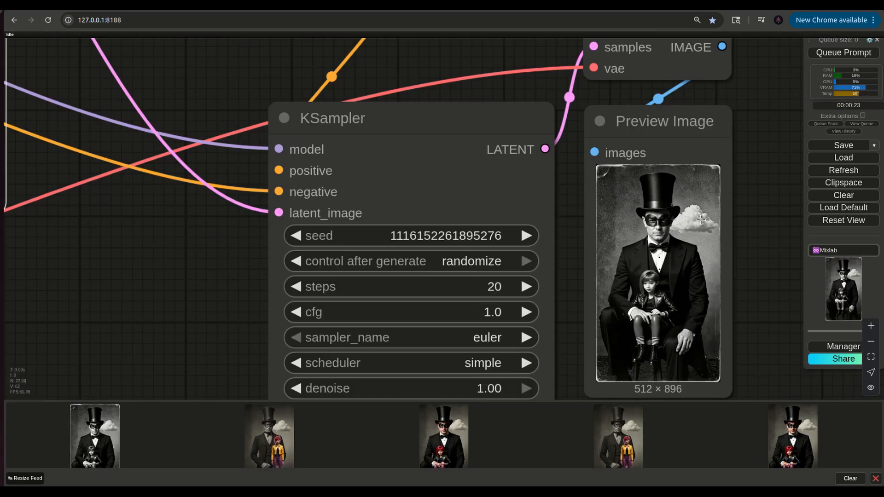
scroll(700, 219, "down", 4)
left_click_drag(653, 160, 534, 102)
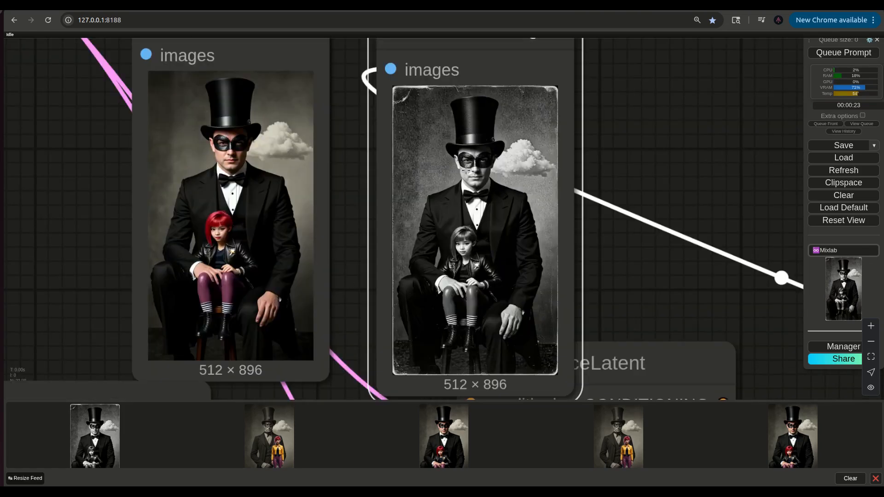
scroll(466, 170, "down", 10)
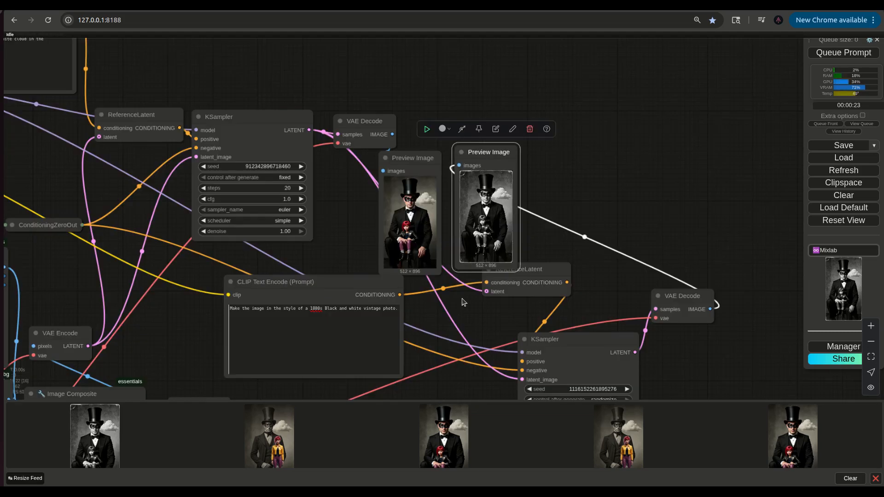
- Move the second prompt and ReferenceLatent nodes closer to the first pass, and raise the first VAE Decode and both Preview Images
left_click_drag(308, 285, 248, 264)
left_click_drag(530, 267, 403, 284)
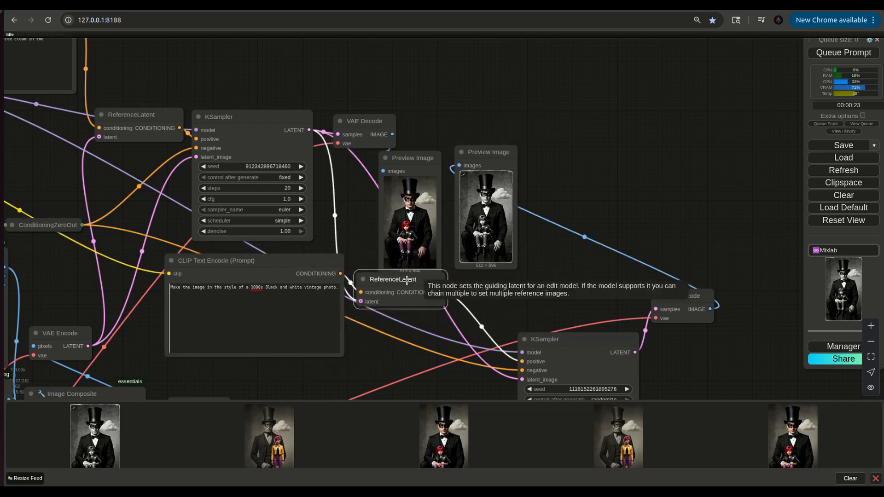
left_click_drag(361, 122, 350, 96)
left_click_drag(405, 158, 419, 86)
left_click_drag(470, 151, 494, 95)
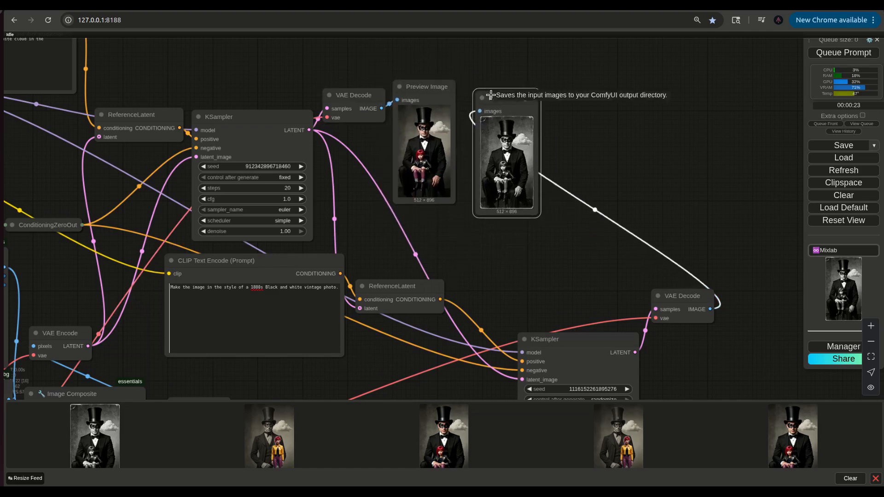
- Line up the second pass's CLIP Text Encode, ReferenceLatent, KSampler and VAE Decode in one compact row
left_click_drag(391, 284, 439, 280)
left_click_drag(308, 268, 359, 294)
scroll(573, 315, "down", 4)
left_click_drag(552, 261, 540, 198)
left_click_drag(658, 207, 642, 189)
left_click_drag(359, 190, 359, 184)
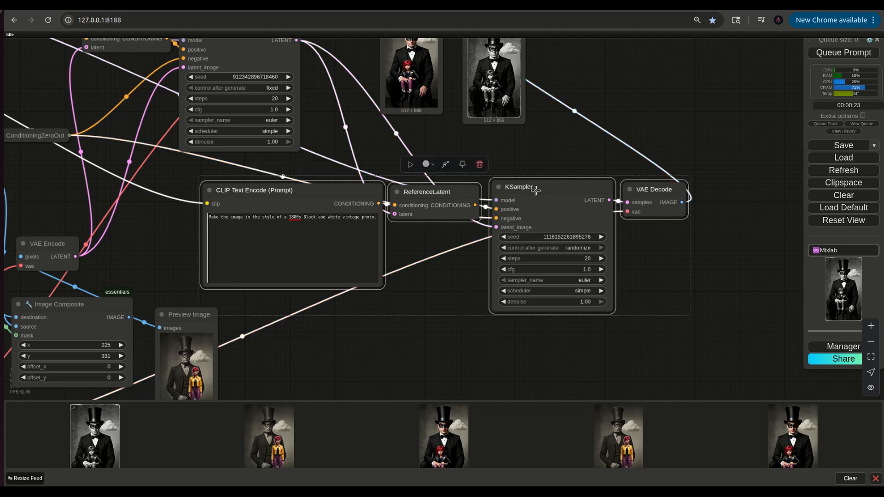
- Convert the selected four second-pass nodes into a group node named "Second Pass Edit"
right_click(535, 191)
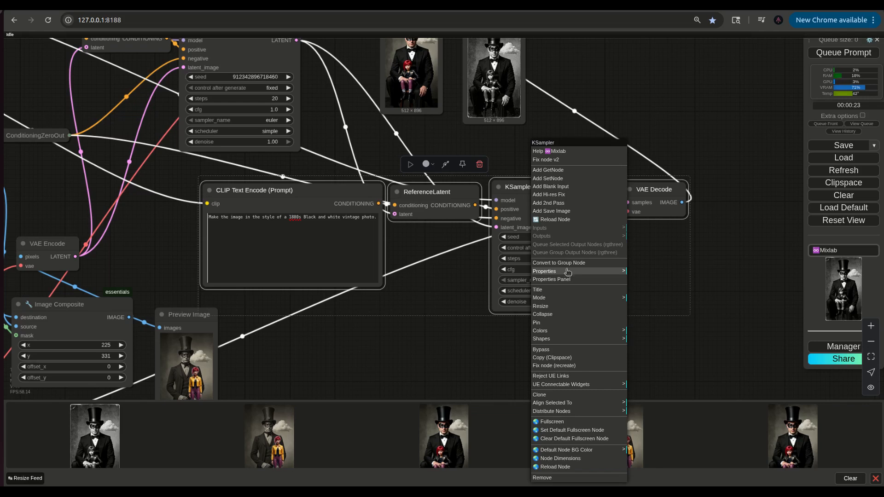
left_click(569, 262)
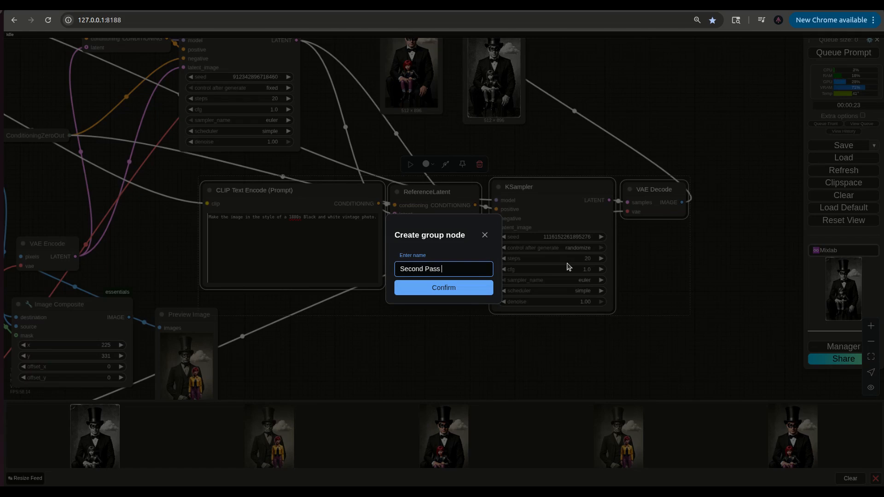
key("Return")
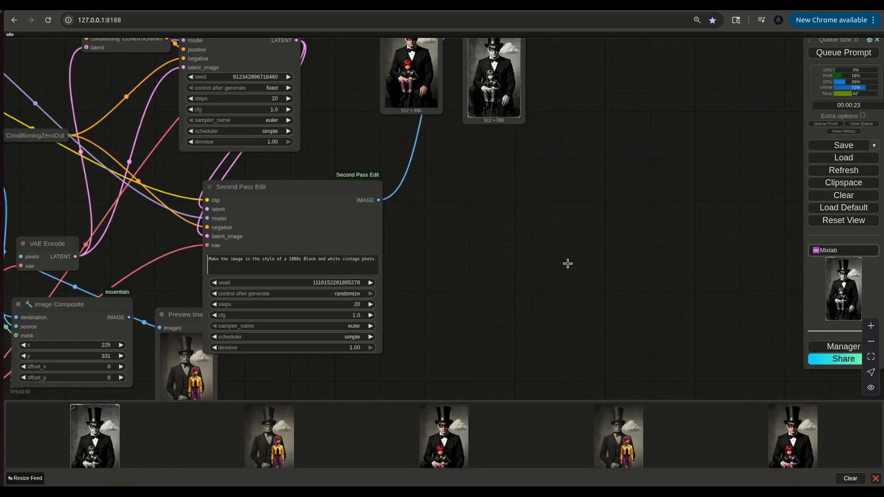
- Move the Second Pass Edit node below the preview images and make it taller so its prompt box has more room
left_click_drag(318, 207, 477, 182)
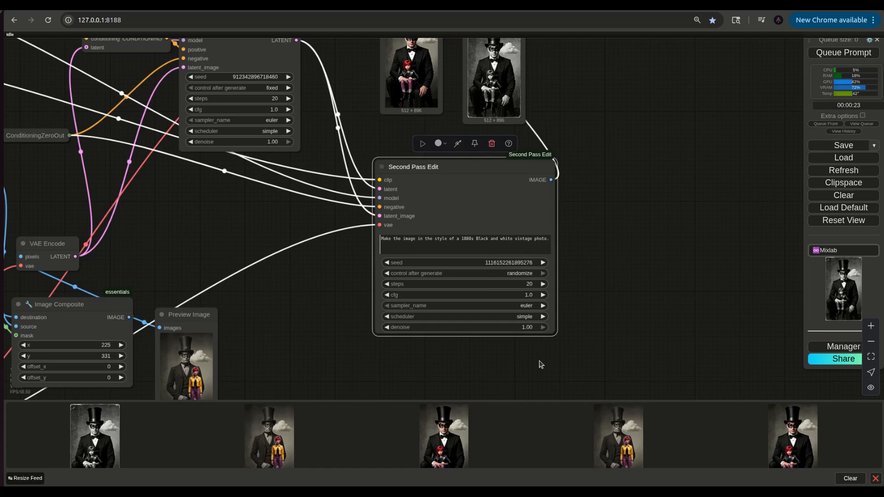
left_click_drag(553, 333, 546, 360)
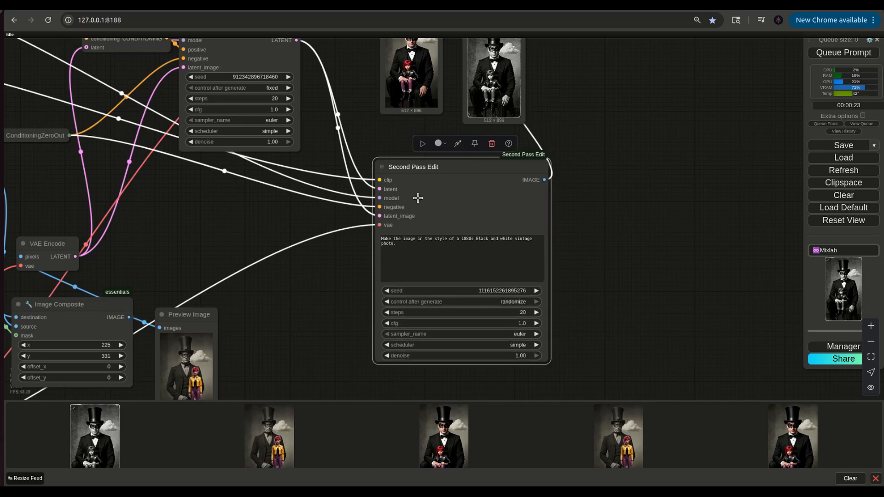
left_click_drag(426, 178, 406, 190)
left_click_drag(604, 210, 550, 247)
left_click_drag(424, 246, 371, 218)
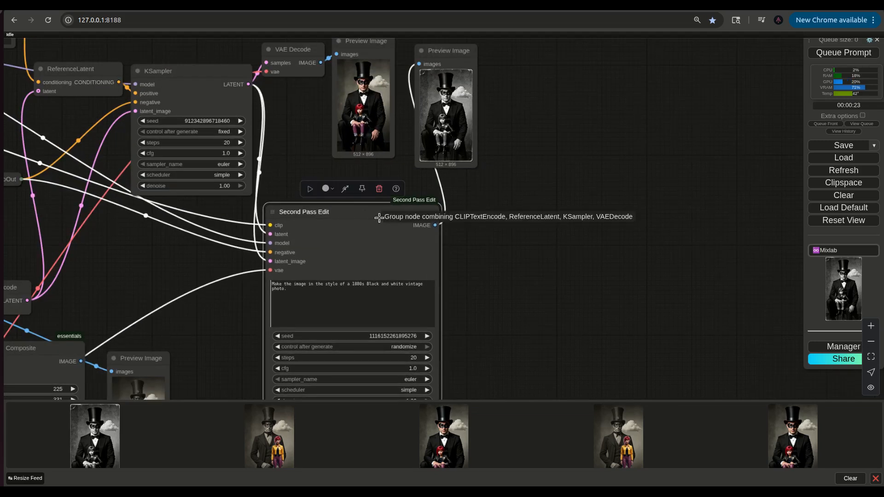
- Paste a copy of the Second Pass Edit group node beside the original
right_click(379, 218)
left_click(496, 331)
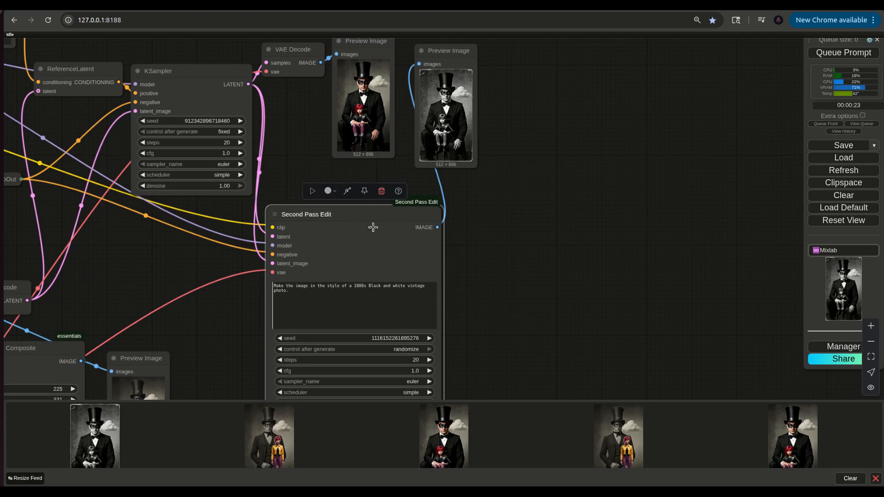
key("ctrl+v")
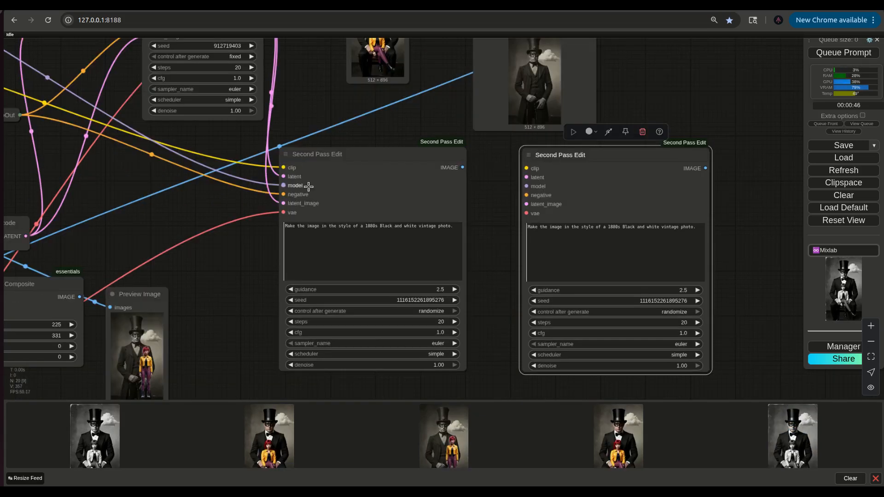
- Try a VAE Encode on the first Second Pass Edit node's IMAGE output as a bridge to the copy, and delete it
left_click_drag(455, 167, 468, 185)
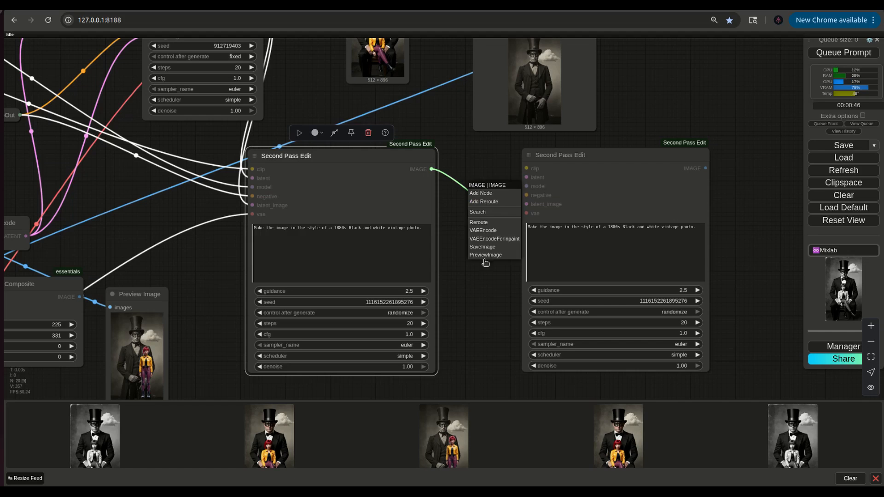
left_click(483, 230)
left_click(487, 232)
left_click_drag(487, 232, 479, 205)
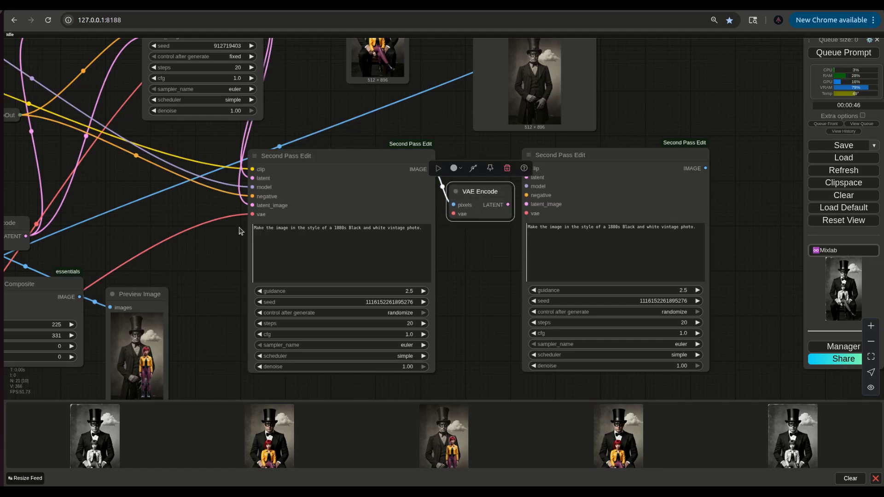
left_click(507, 169)
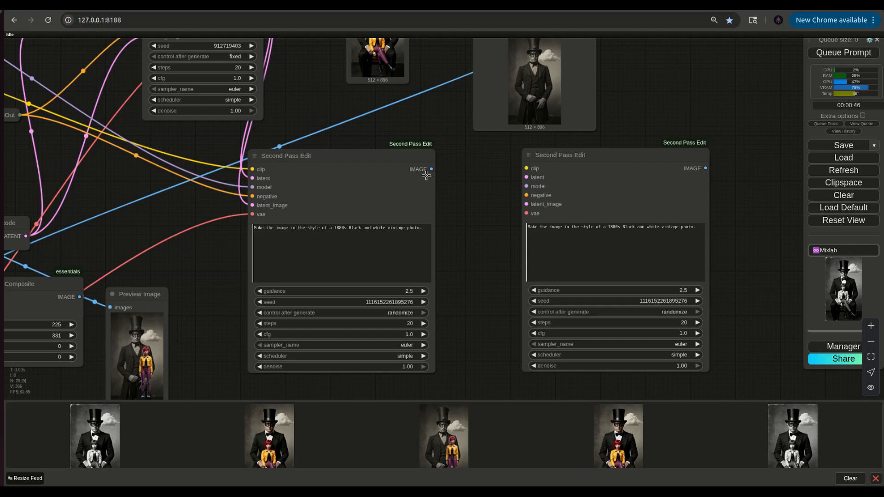
- Make the KSampler's LATENT output visible on the Second Pass Edit group node and save the group settings
right_click(394, 196)
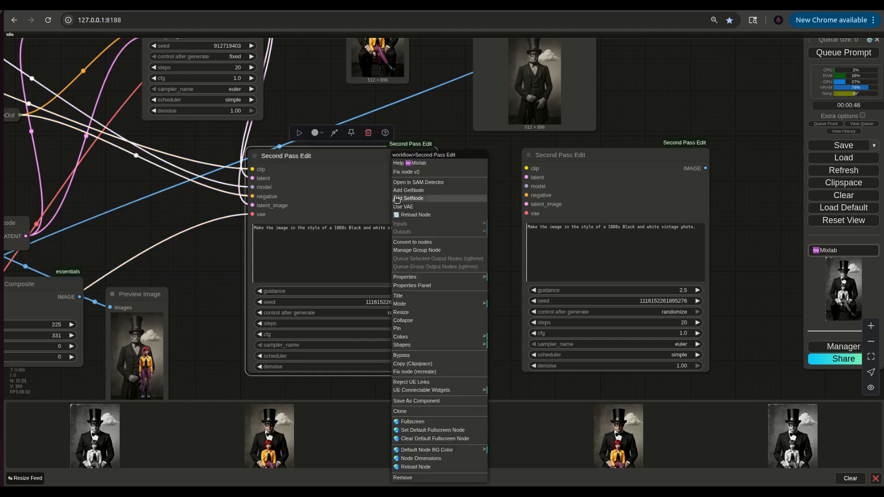
left_click(422, 251)
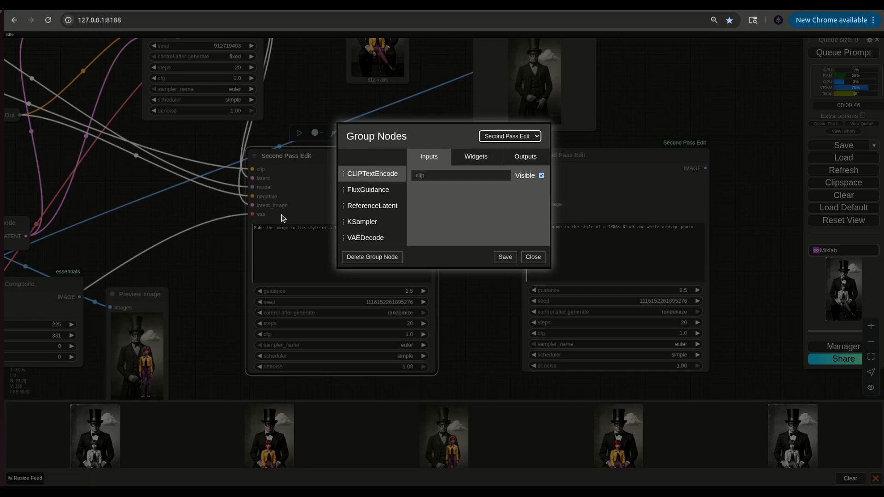
left_click(361, 226)
left_click(362, 223)
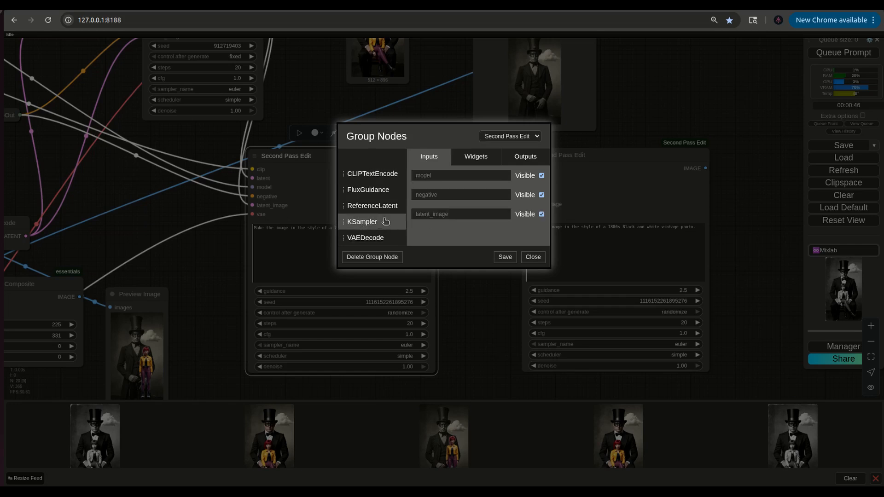
left_click(518, 157)
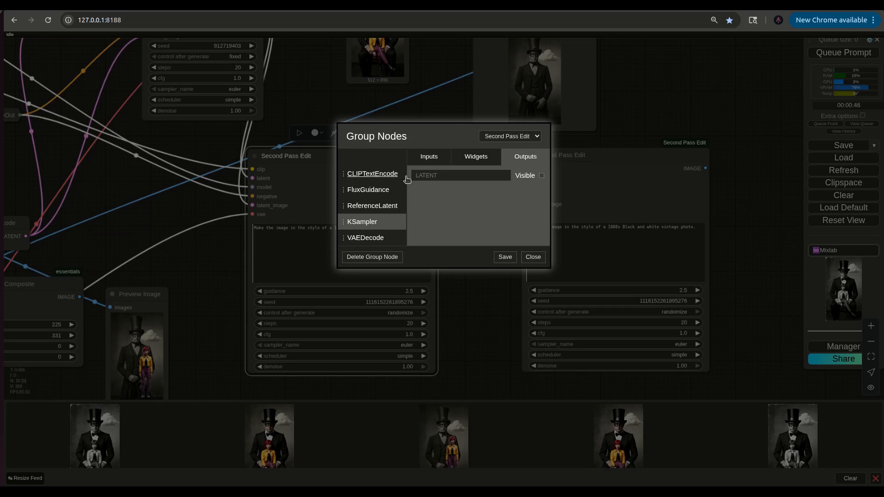
left_click(541, 176)
left_click(507, 256)
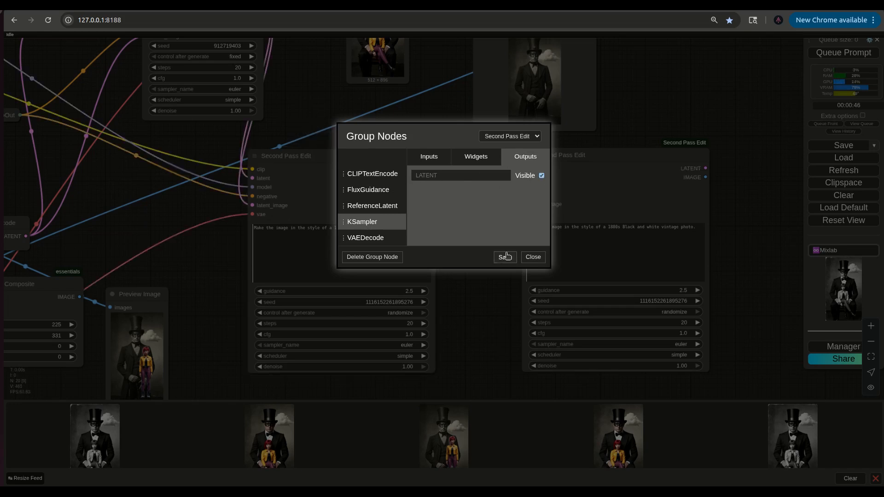
left_click(532, 258)
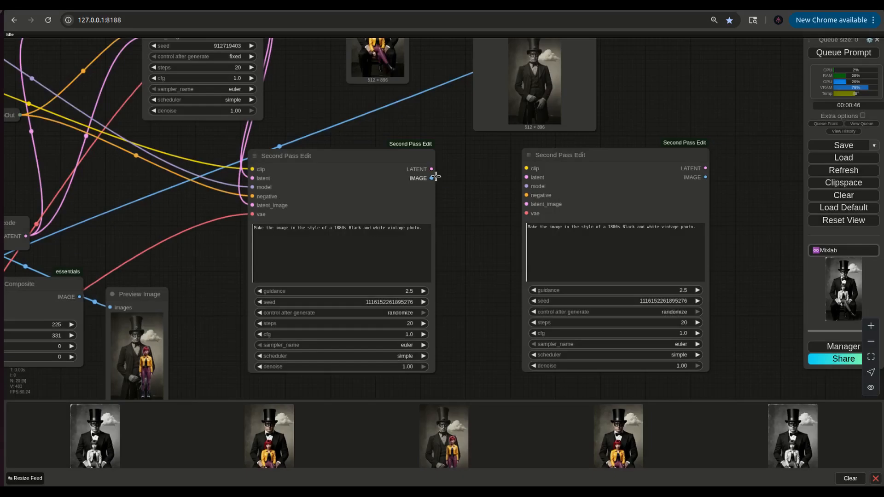
- Connect the first Second Pass Edit node's LATENT output to the copy's latent_image and latent inputs
left_click_drag(433, 168, 523, 204)
left_click_drag(431, 169, 534, 176)
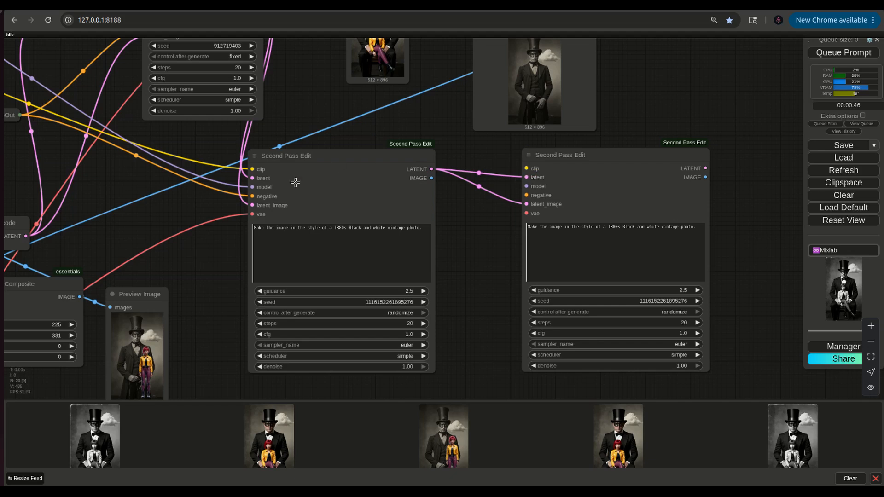
- Reposition the ConditioningZeroOut node and connect its output to the second Second Pass Edit node's negative input
scroll(295, 182, "down", 2)
left_click_drag(200, 195, 306, 218)
left_click_drag(171, 150, 203, 157)
left_click_drag(593, 215, 207, 156)
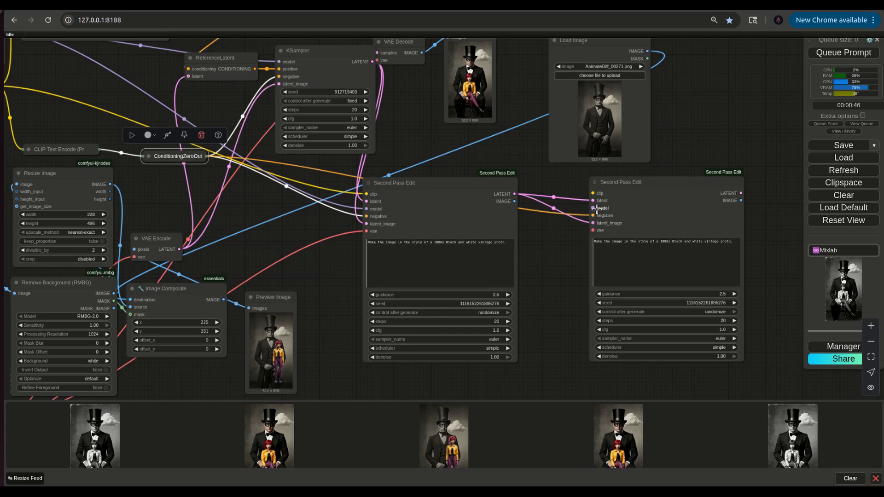
- Add an Anything Everywhere3 node in the empty canvas area below the Image Composite node
left_click_drag(327, 280, 408, 257)
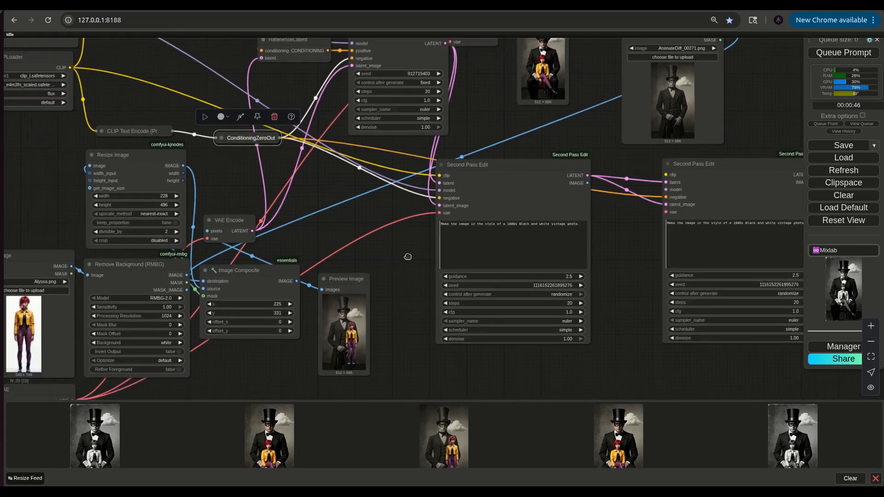
scroll(408, 256, "down", 5)
scroll(380, 337, "up", 5)
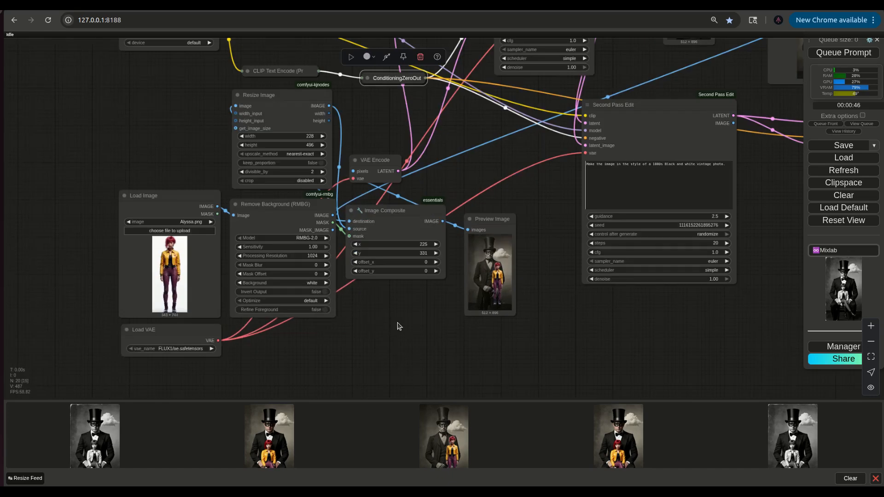
double_click(398, 326)
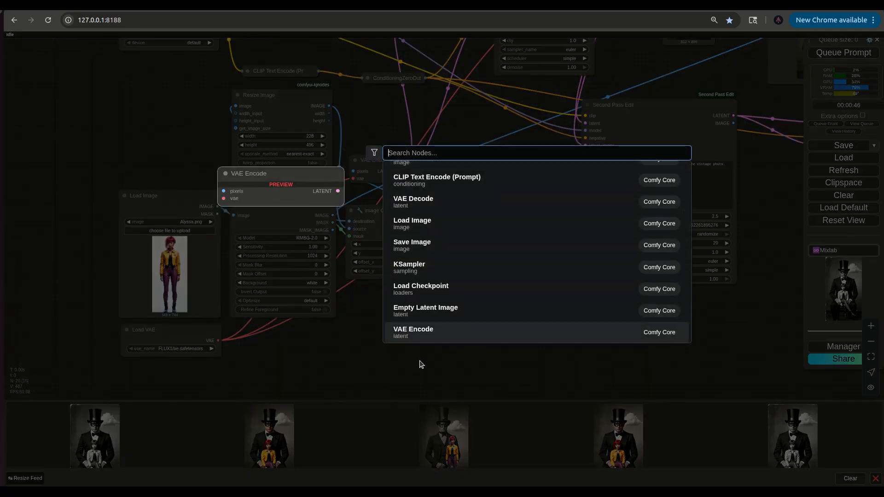
type("anythin")
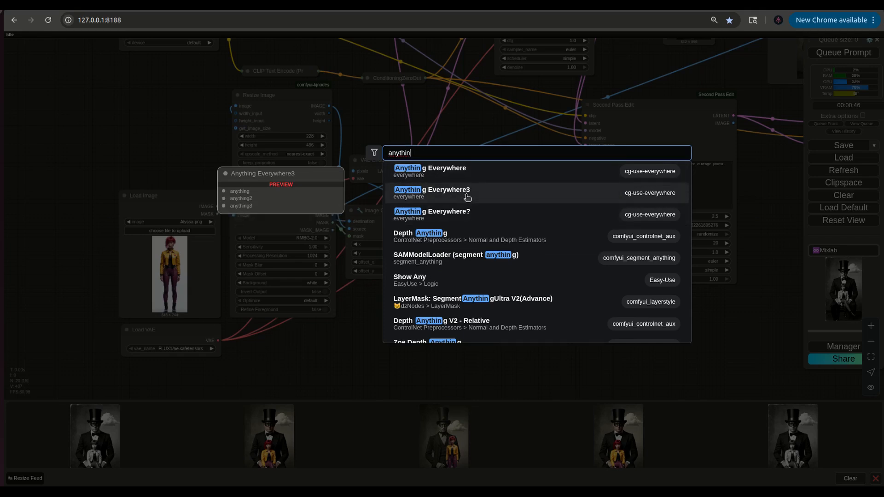
left_click(467, 197)
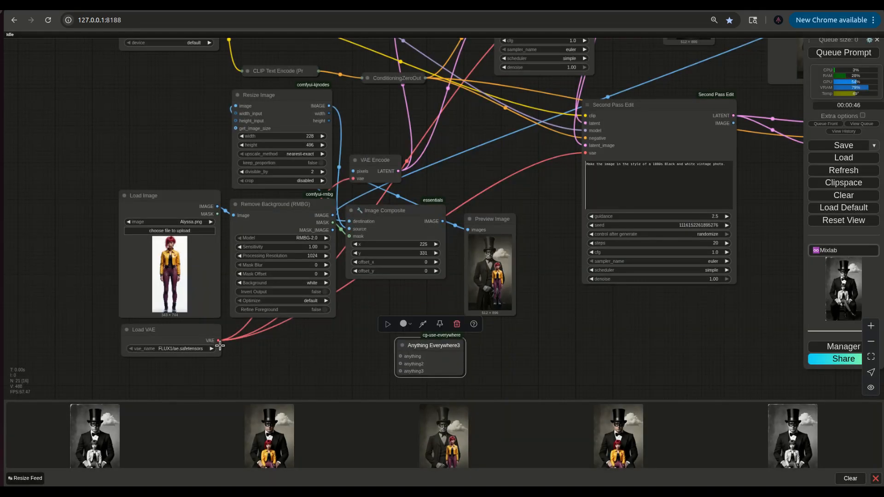
- Connect the VAE, CLIP and MODEL loader outputs to the three inputs of the Anything Everywhere3 node
left_click_drag(215, 340, 400, 371)
scroll(377, 350, "down", 3)
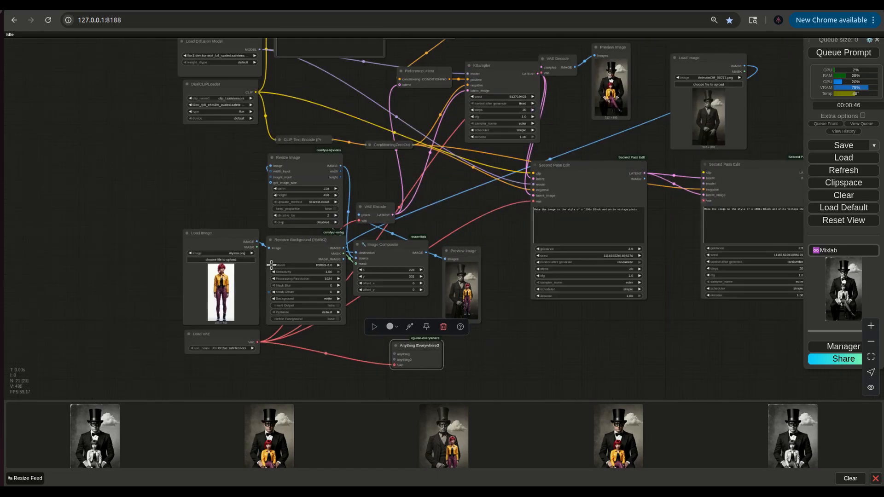
left_click_drag(257, 94, 395, 359)
left_click_drag(260, 49, 400, 353)
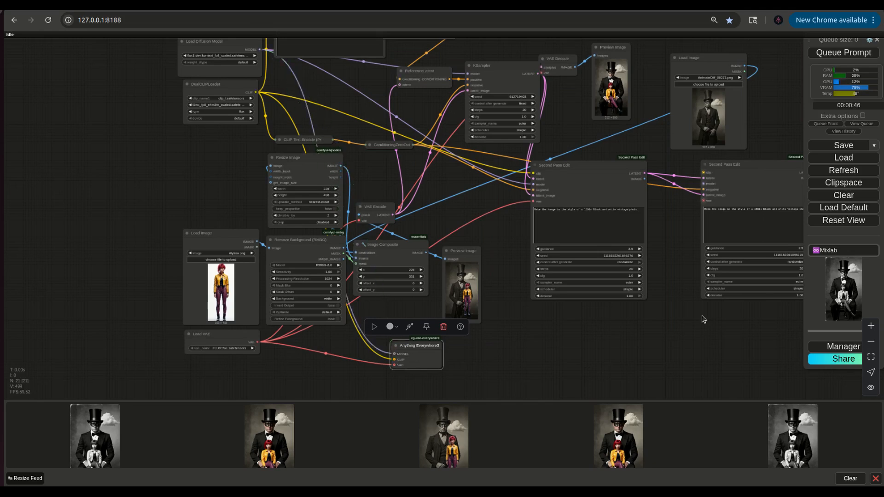
scroll(672, 189, "up", 5)
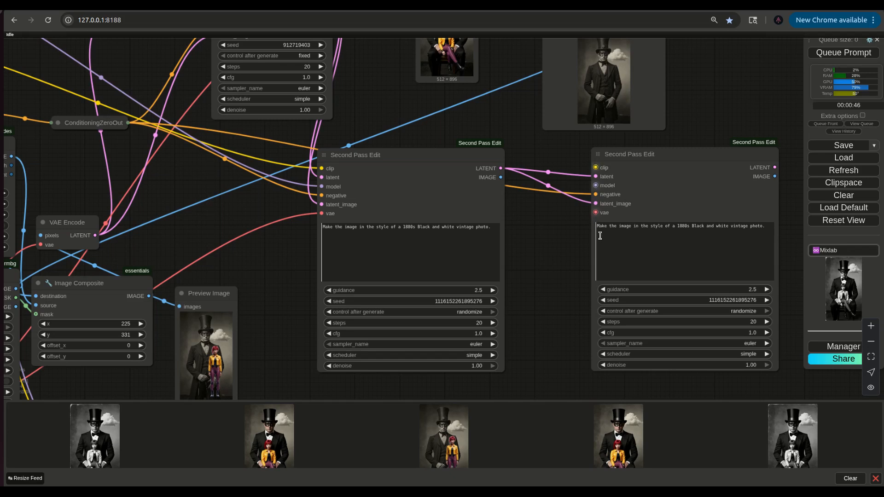
left_click_drag(562, 253, 476, 288)
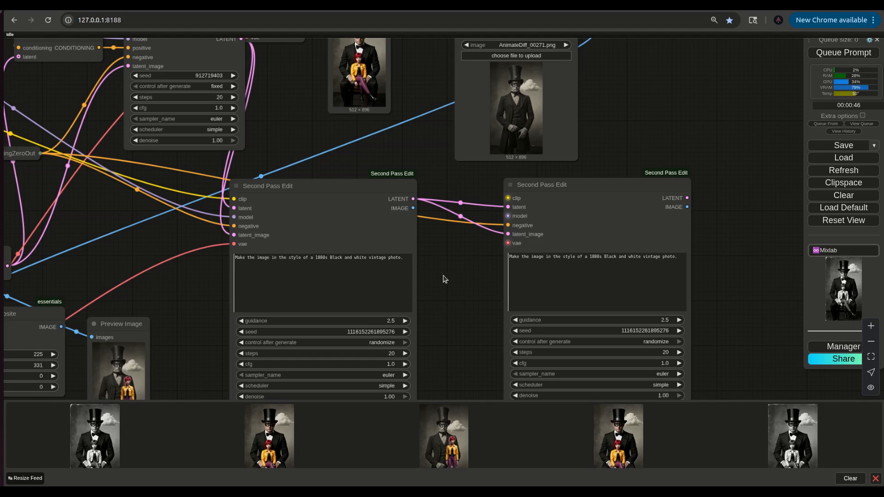
scroll(441, 295, "down", 1)
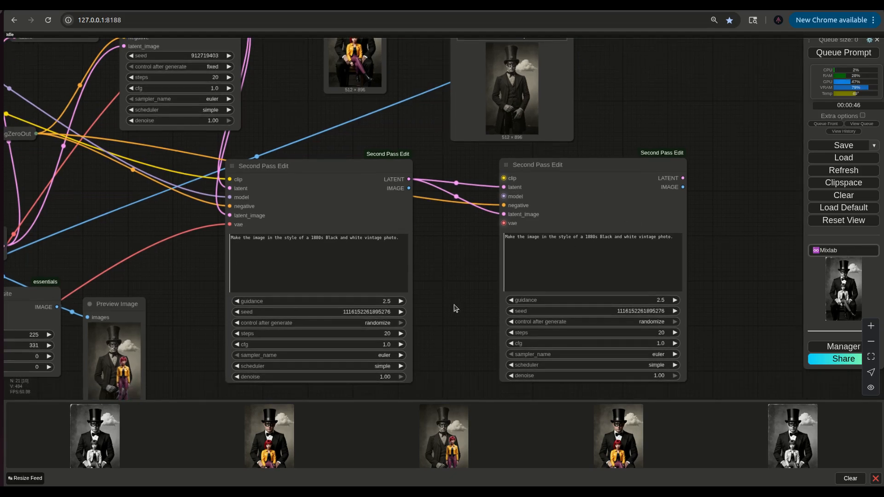
scroll(456, 276, "down", 3)
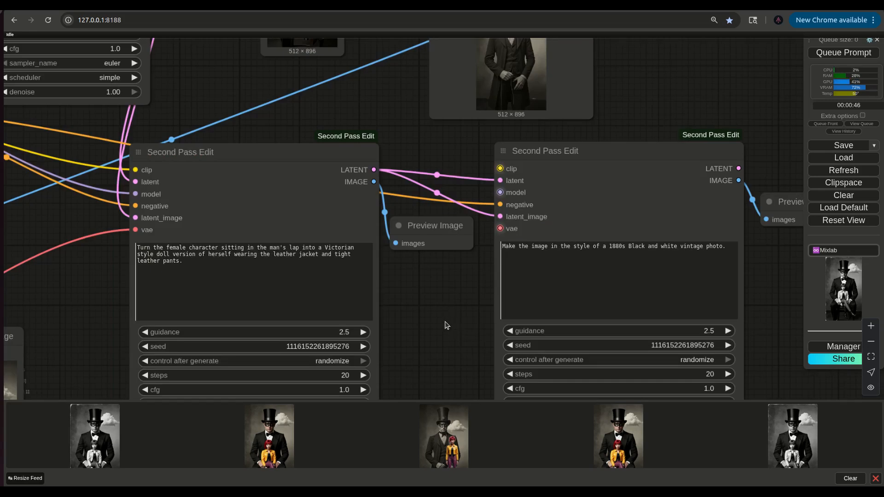
scroll(451, 310, "down", 4)
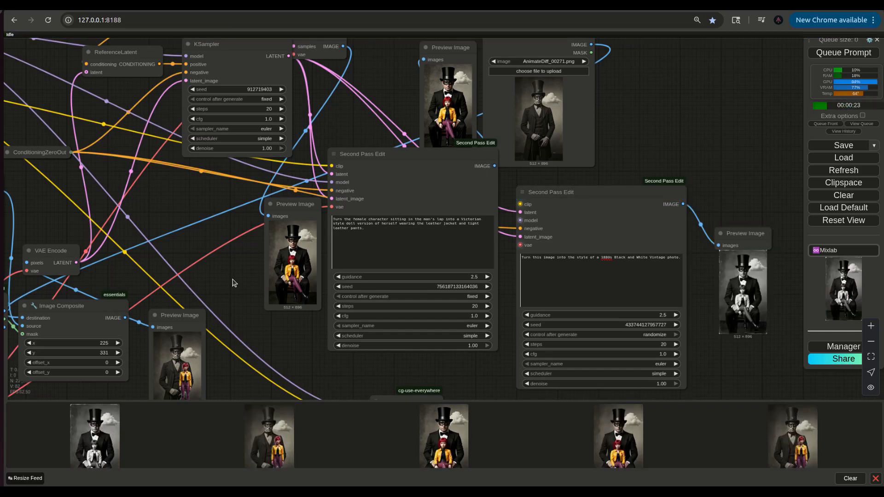
- Examine the preview images of the chained second-pass edits up close and compare the vintage photo version with the color version
scroll(234, 283, "down", 4)
scroll(558, 310, "up", 15)
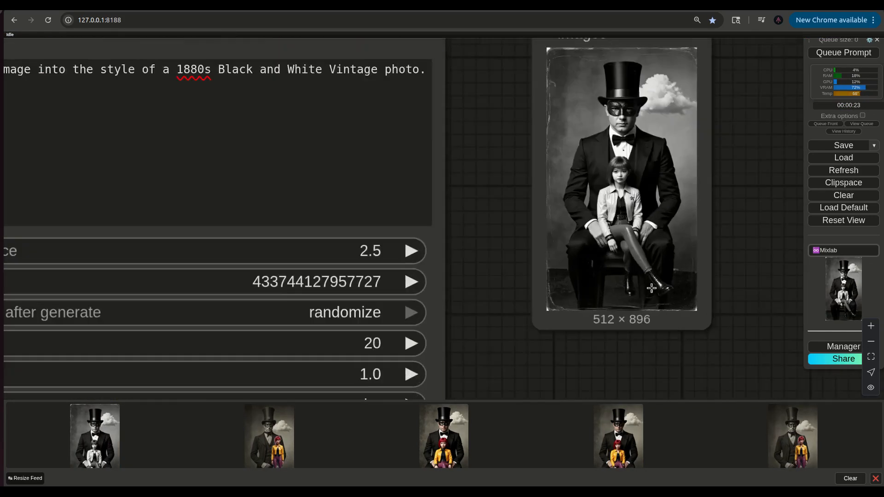
scroll(663, 241, "up", 5)
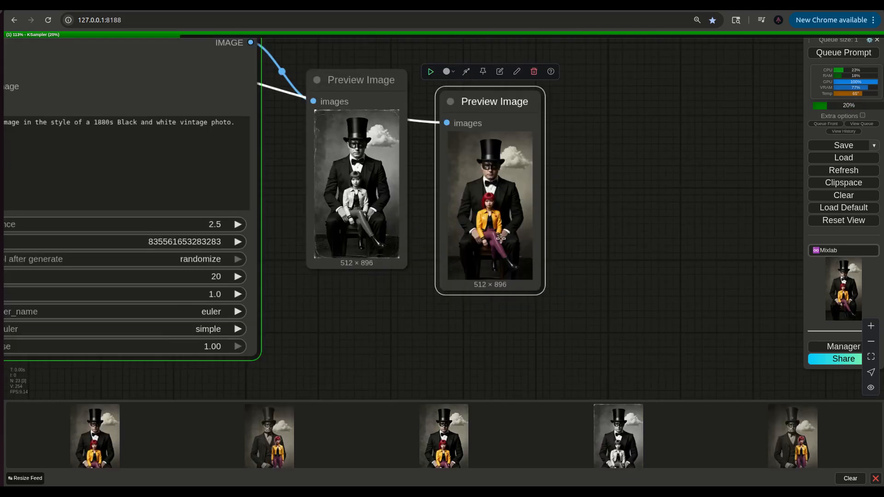
scroll(523, 228, "up", 2)
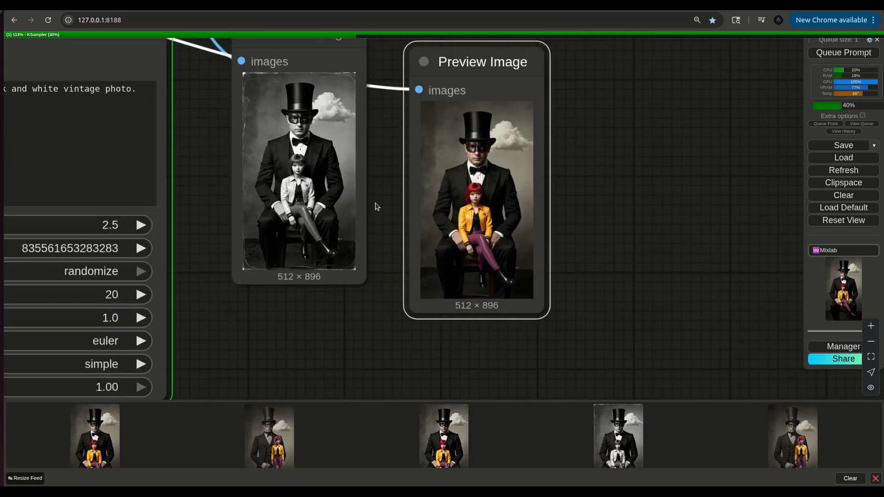
scroll(375, 203, "up", 2)
scroll(377, 206, "down", 6)
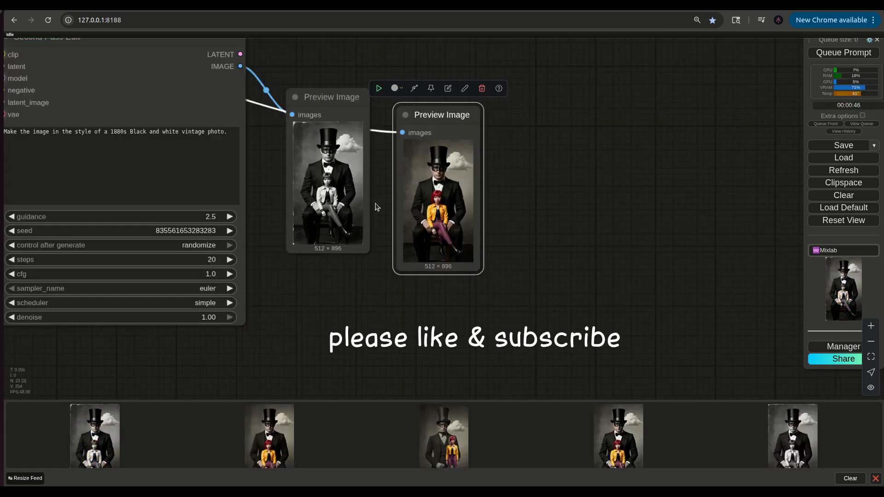
scroll(377, 207, "up", 5)
left_click_drag(576, 183, 638, 153)
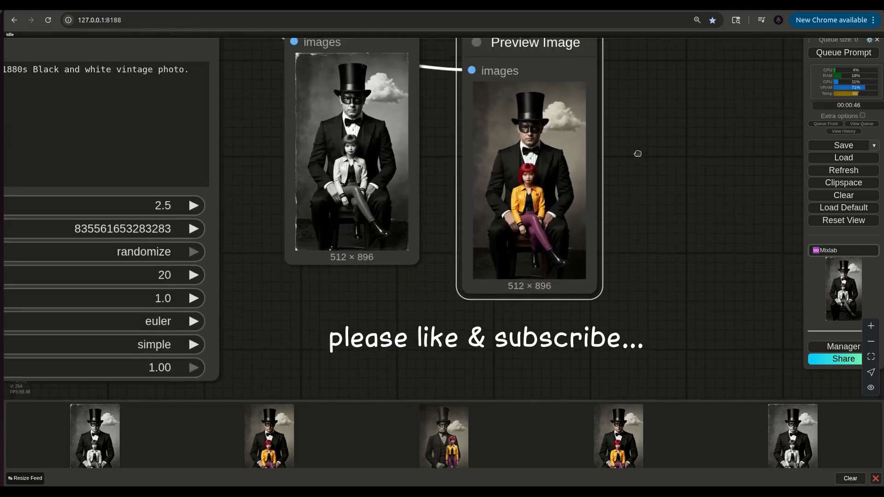